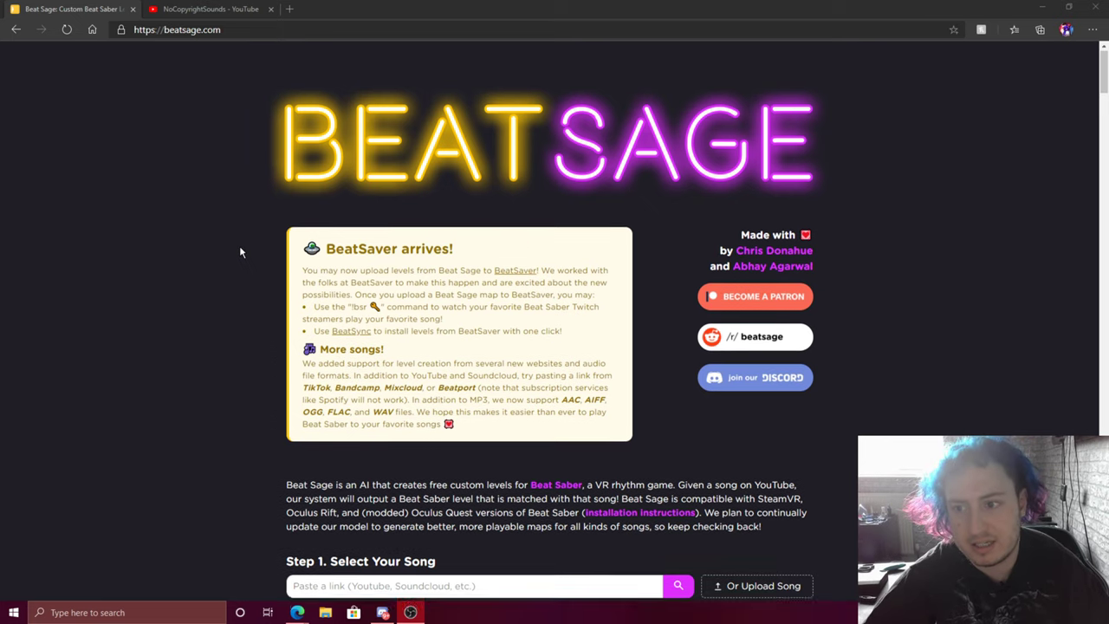
- Open YouTube in a new browser tab and view the channel's own uploaded videos
scroll(239, 245, "down", 3)
scroll(244, 238, "up", 1)
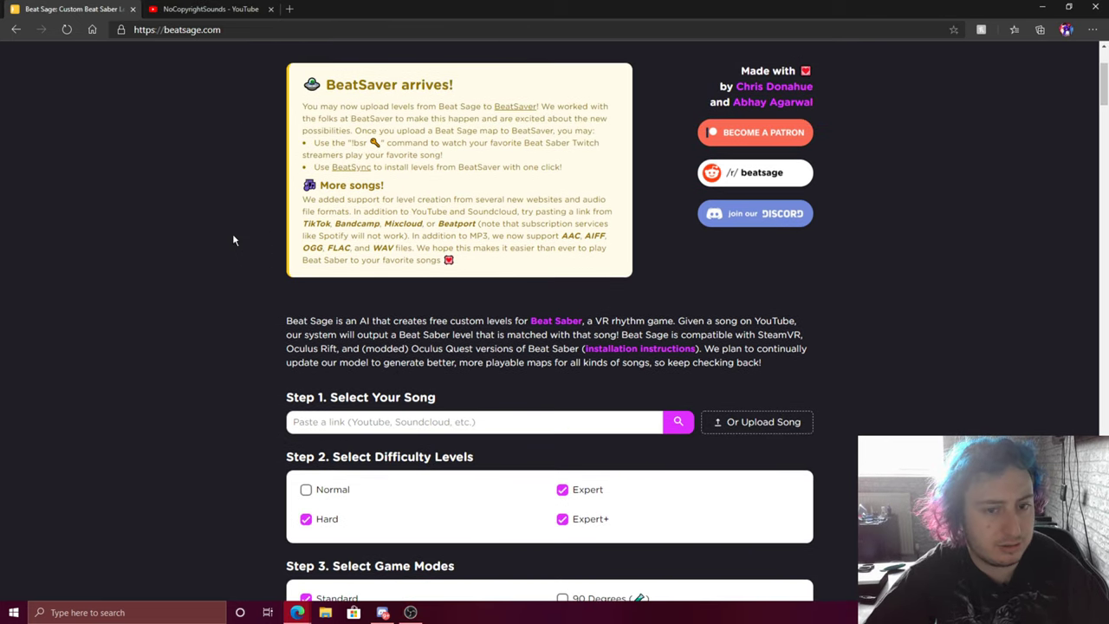
scroll(233, 240, "up", 2)
left_click(289, 9)
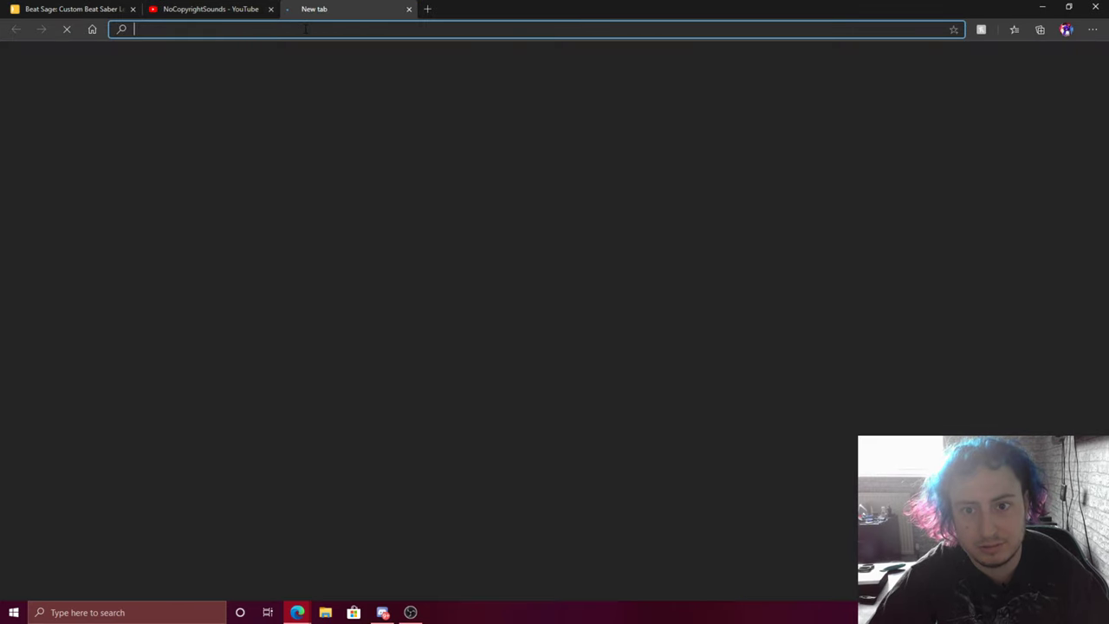
type("youtube")
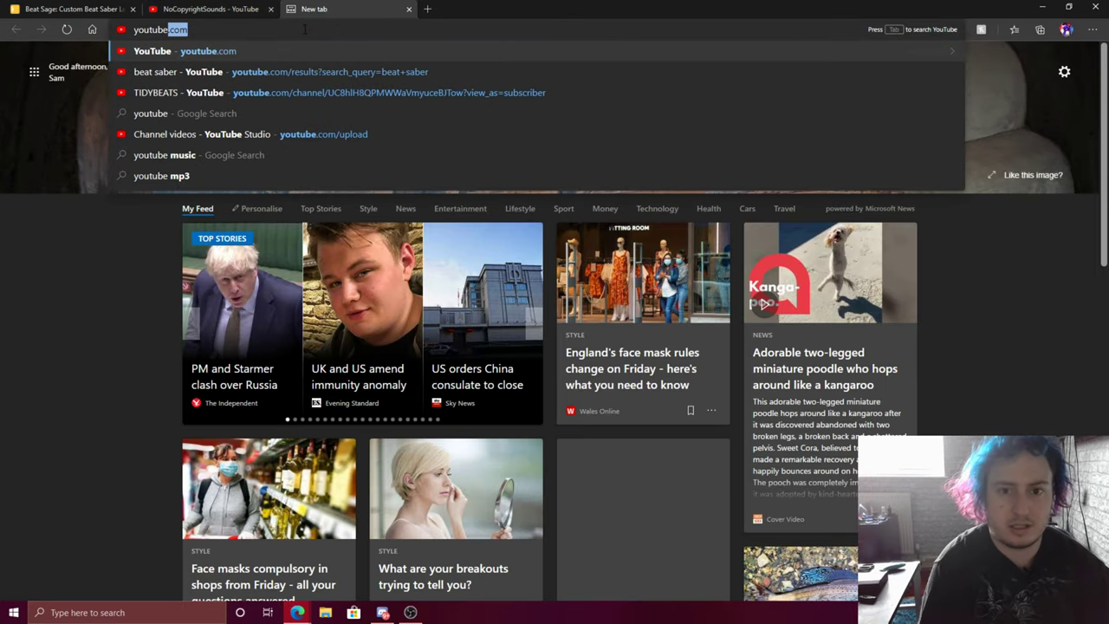
key("Return")
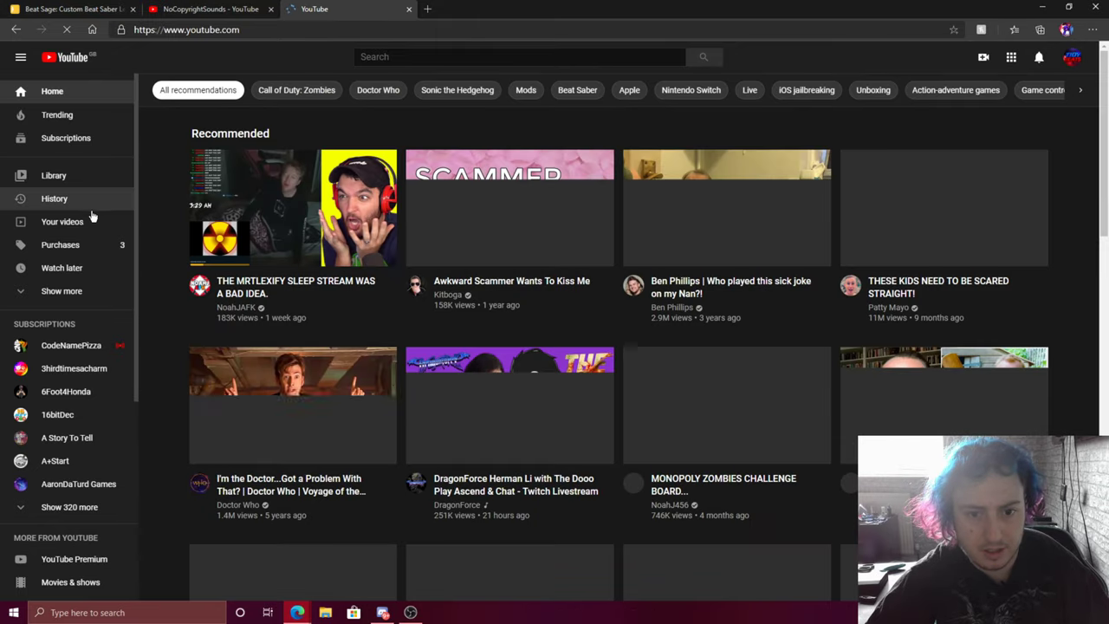
left_click(94, 222)
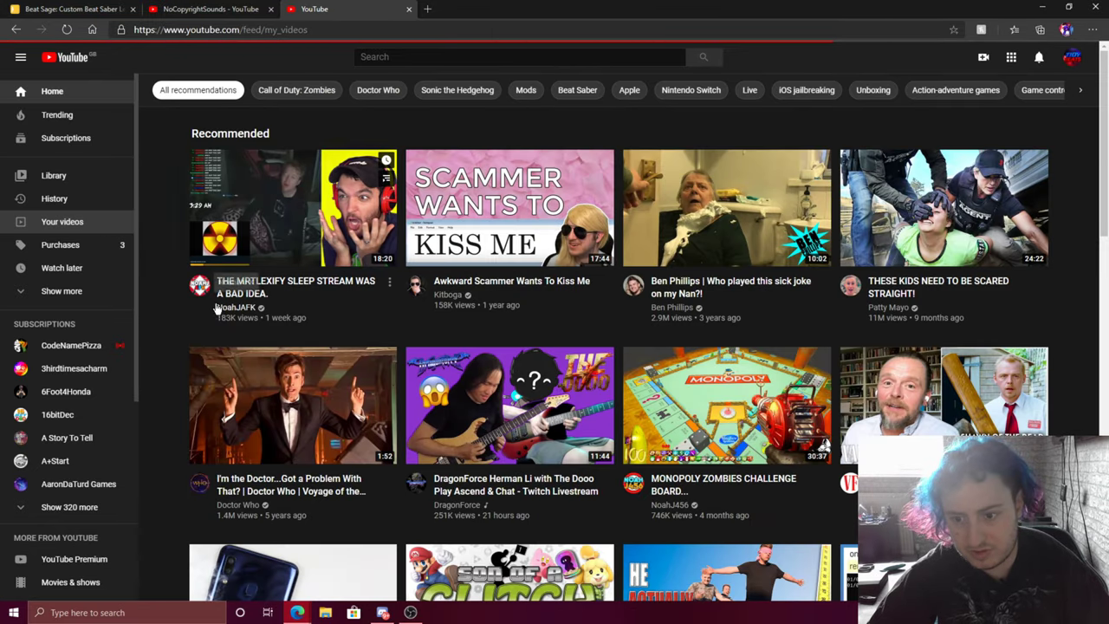
scroll(358, 377, "down", 1)
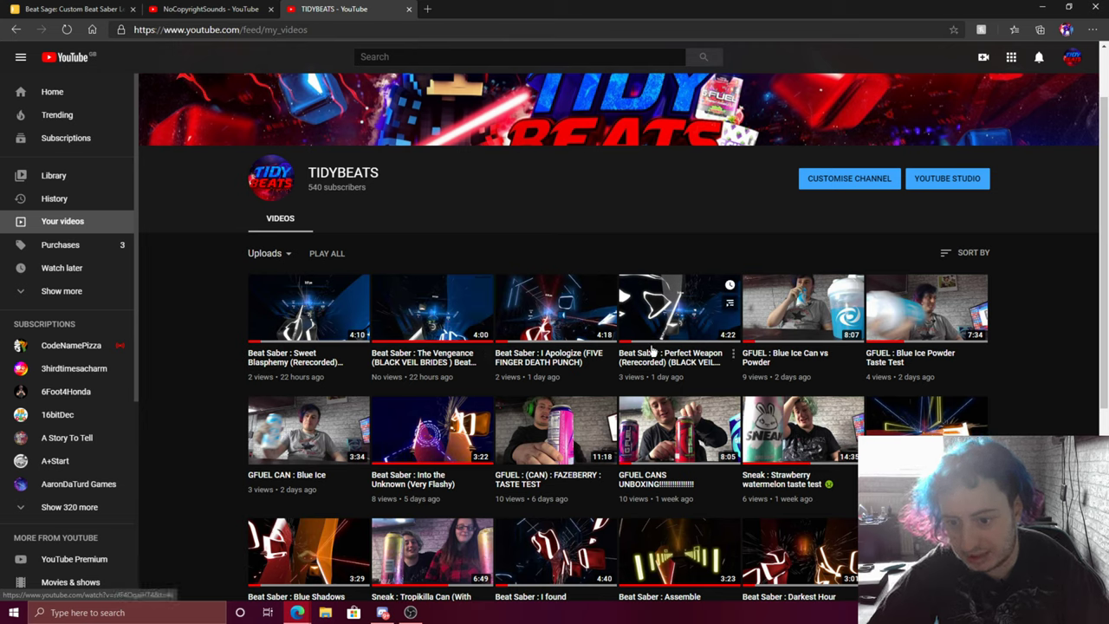
left_click(426, 33)
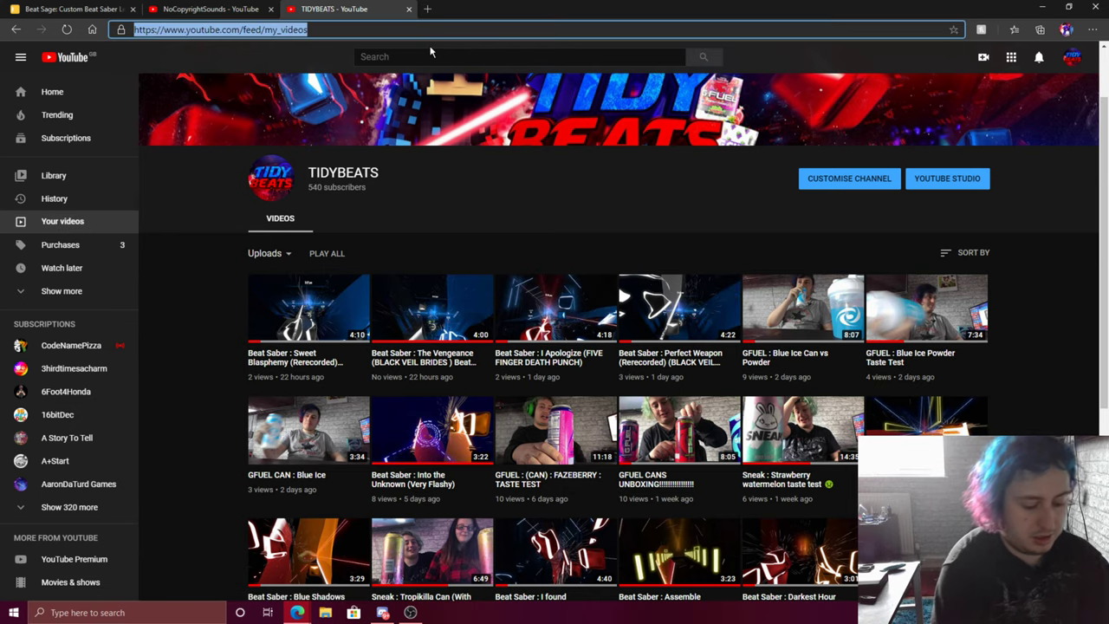
type("beat sa")
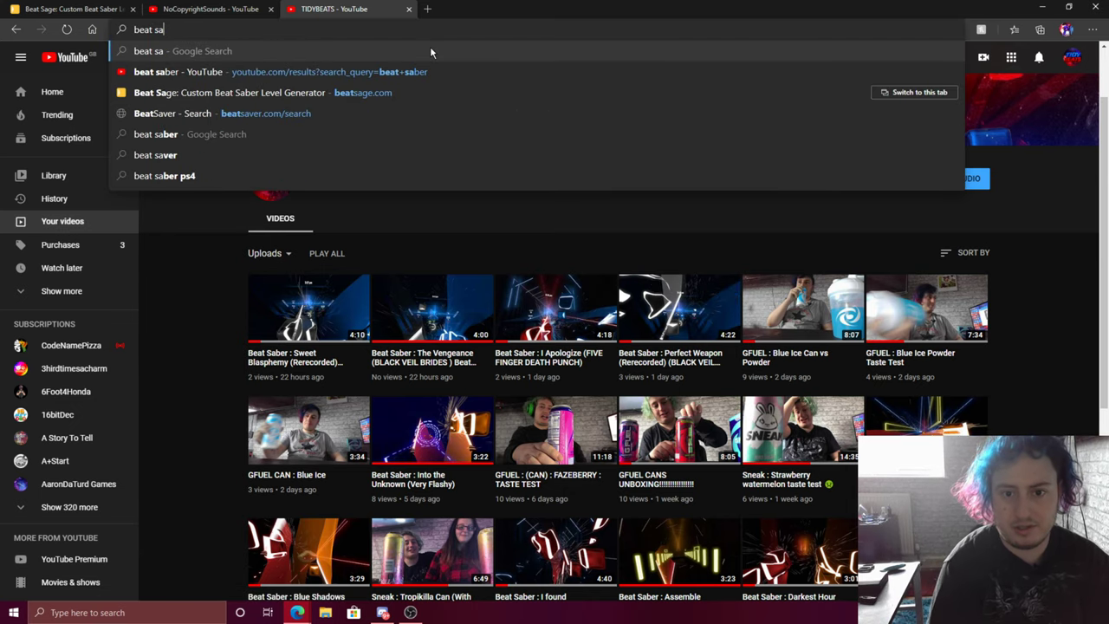
key("Down")
key("Return")
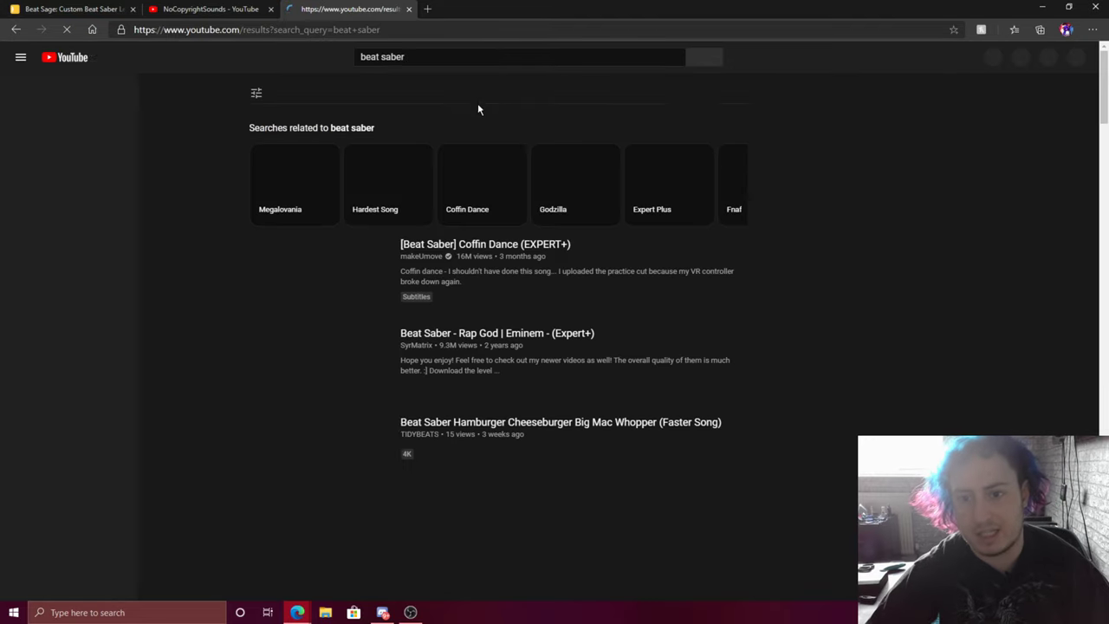
- Go to beatsaver.com/search and search the beatmaps for "black veil brides"
key("ctrl+l")
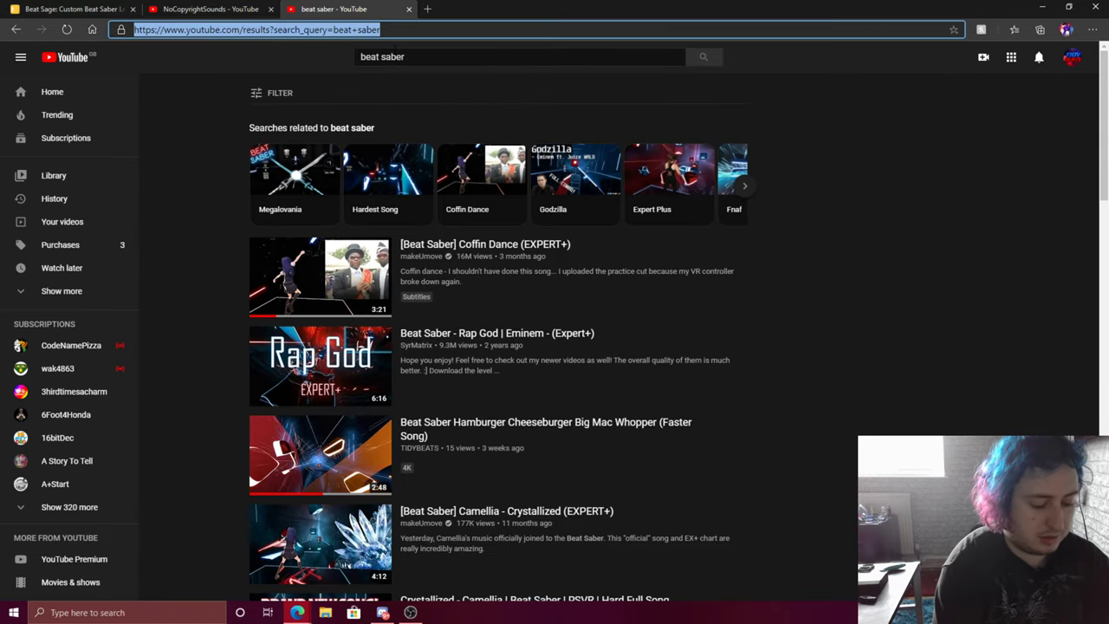
type("beatsaver.com/search")
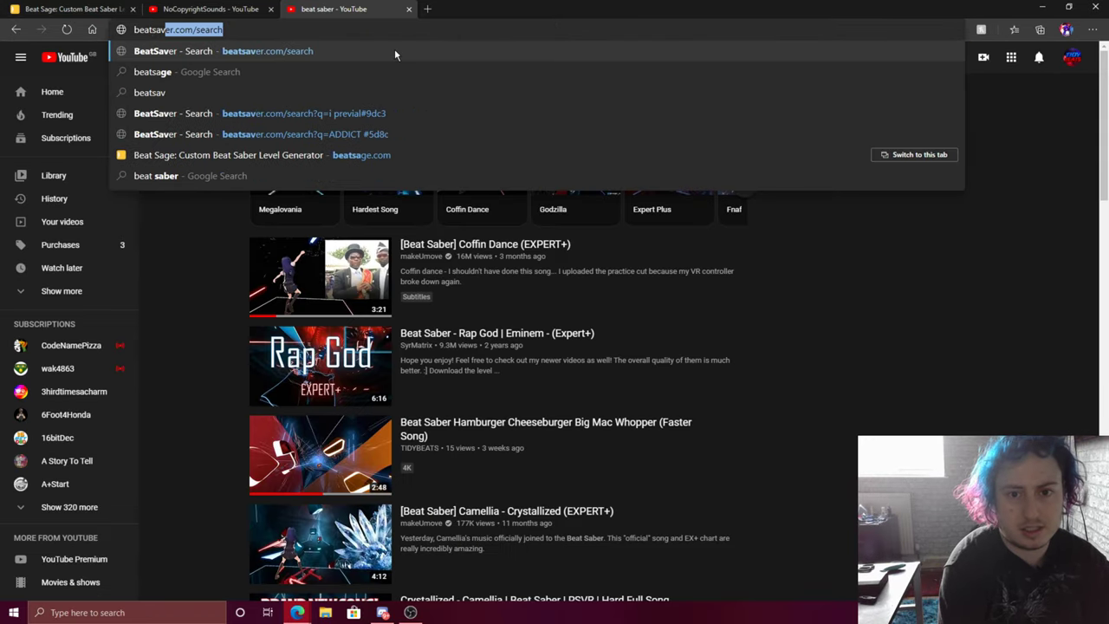
key("Return")
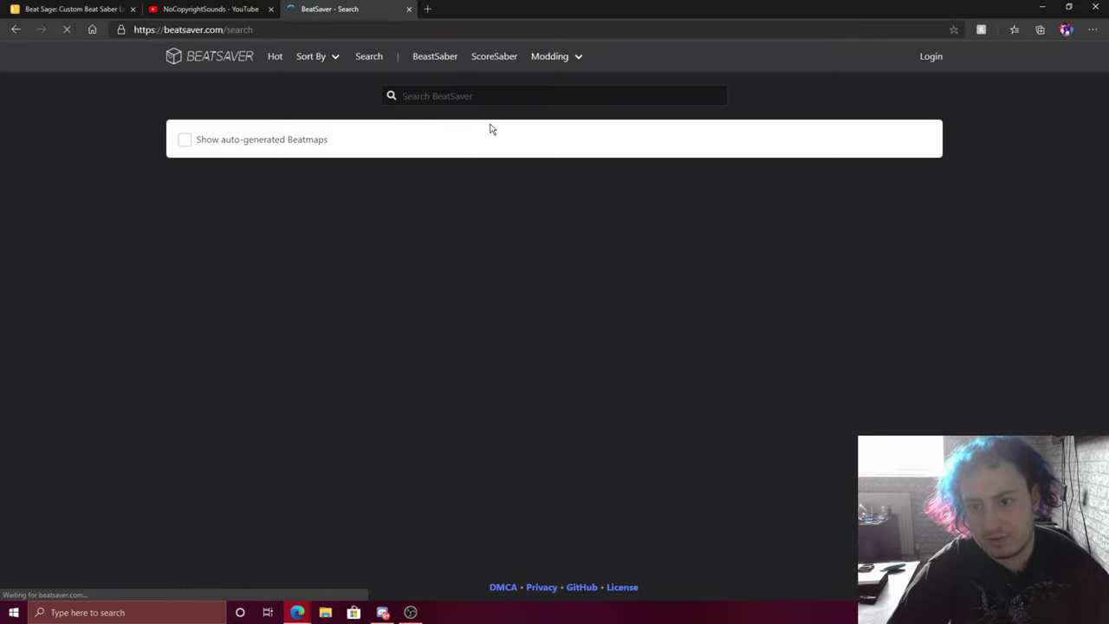
left_click(491, 97)
type("blac")
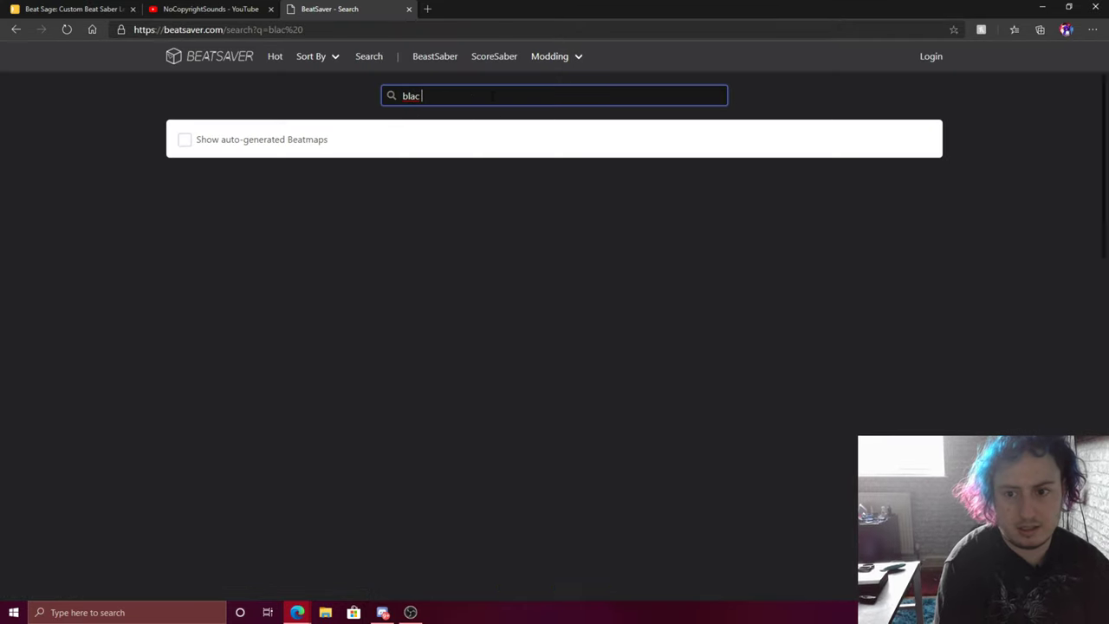
type("k veil")
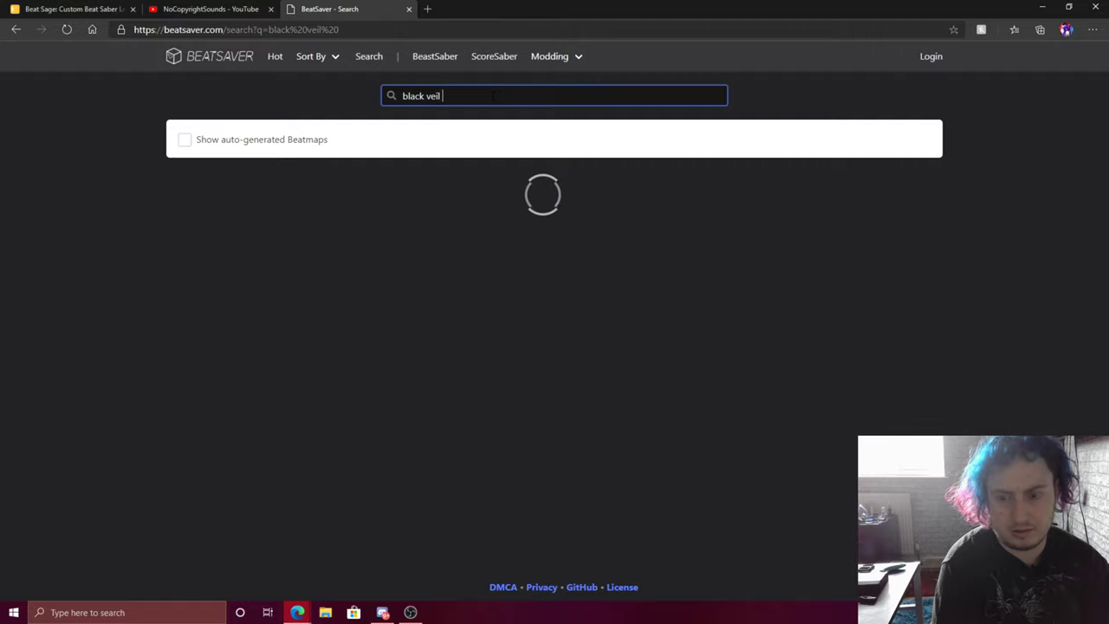
type(" brides")
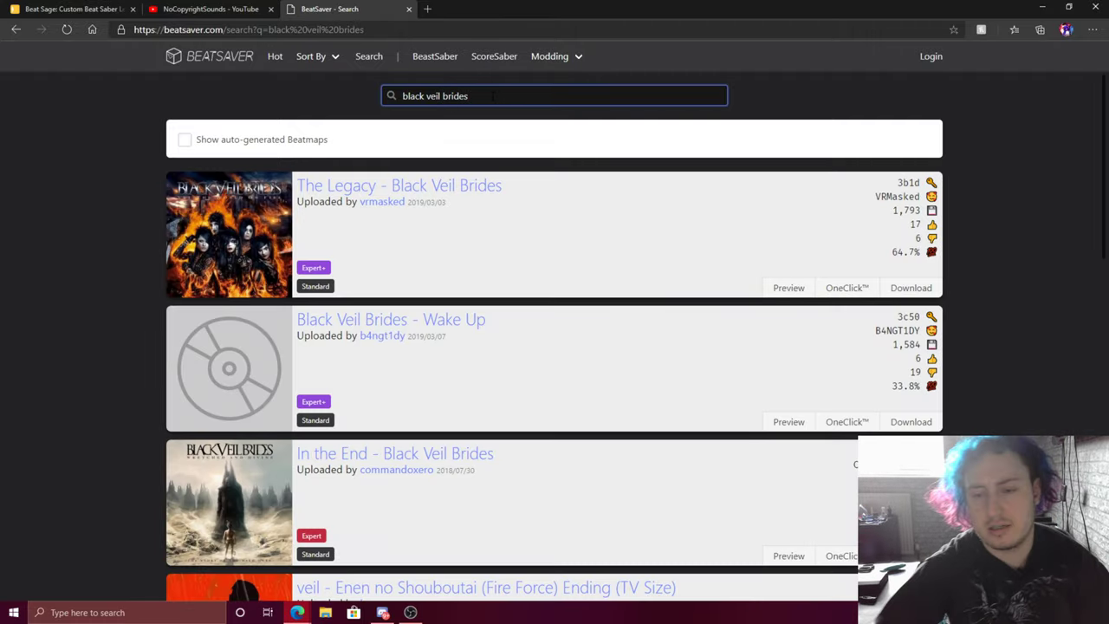
- Look through the BeatSaver results to see which Black Veil Brides maps are offered
scroll(463, 234, "down", 5)
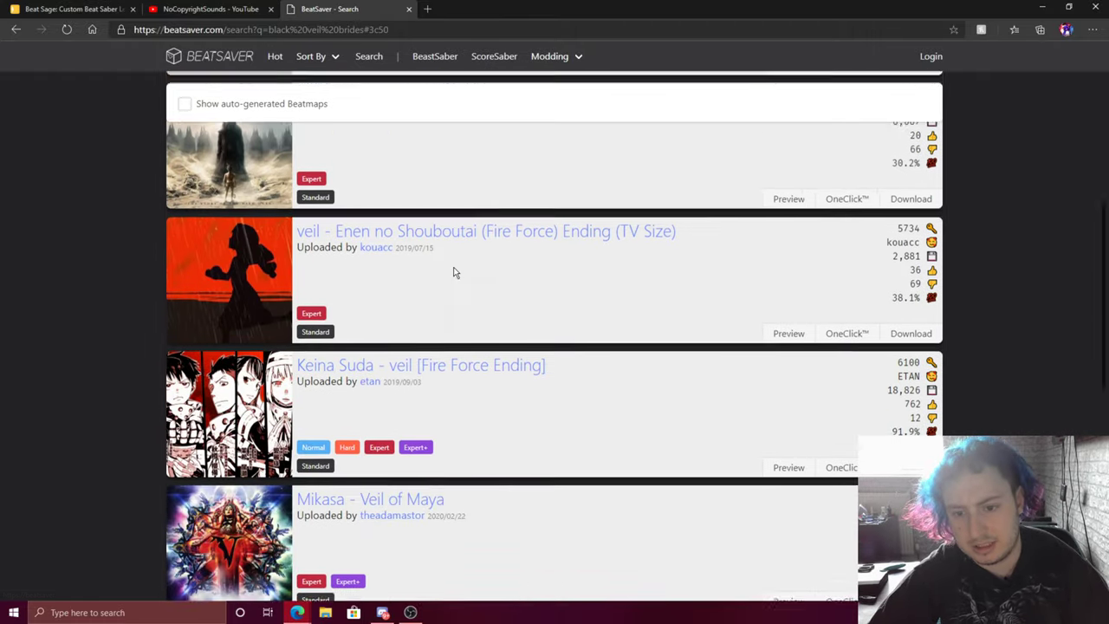
scroll(432, 336, "down", 5)
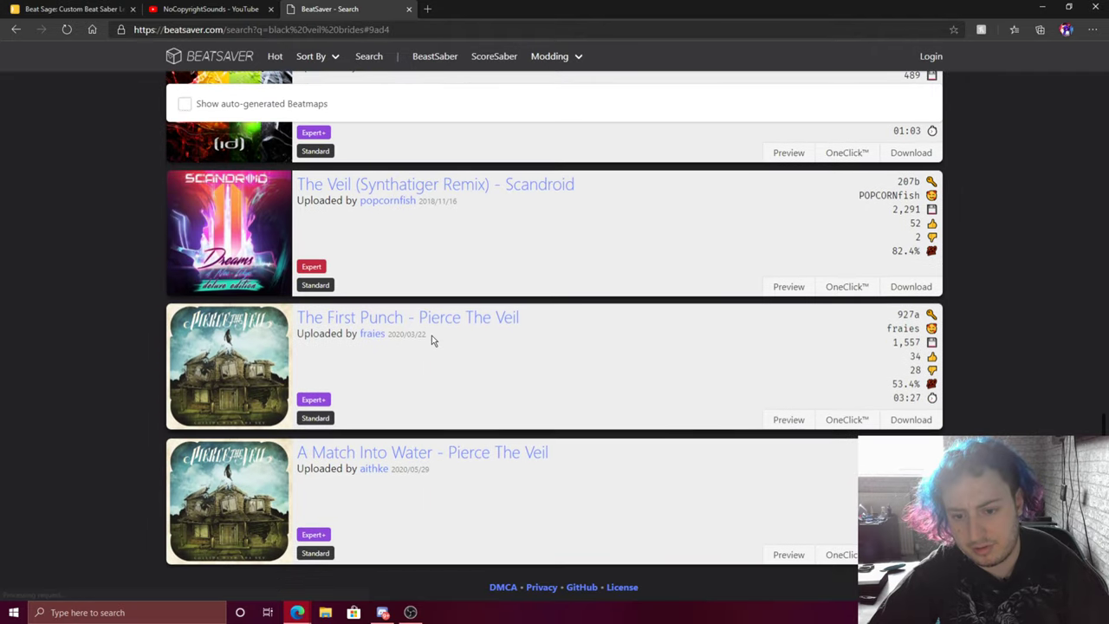
scroll(433, 339, "down", 10)
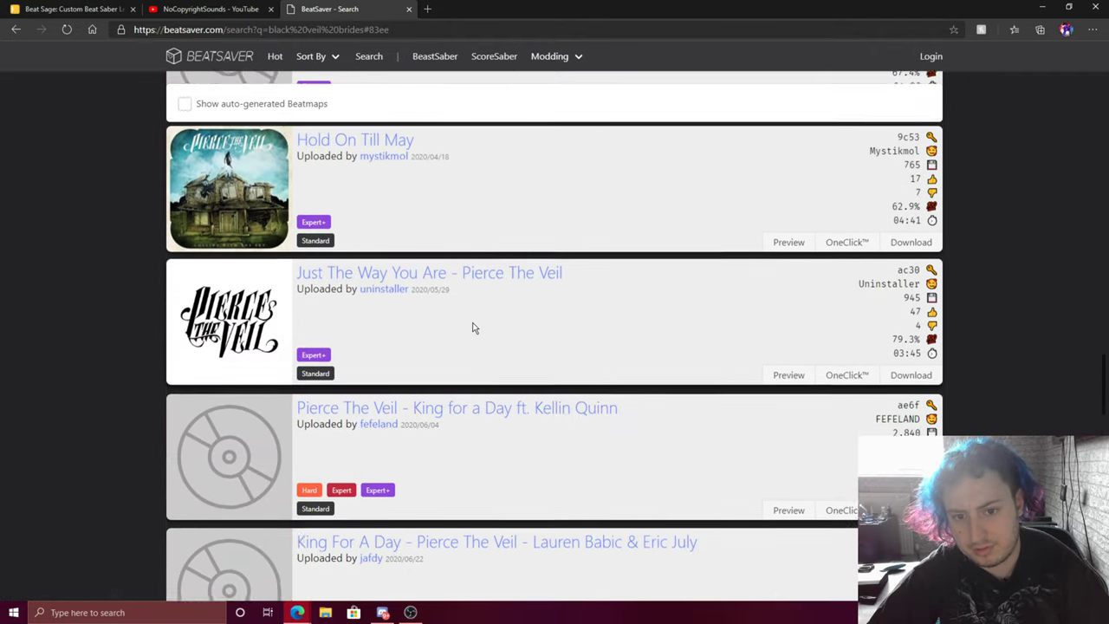
scroll(456, 260, "up", 20)
left_click(218, 8)
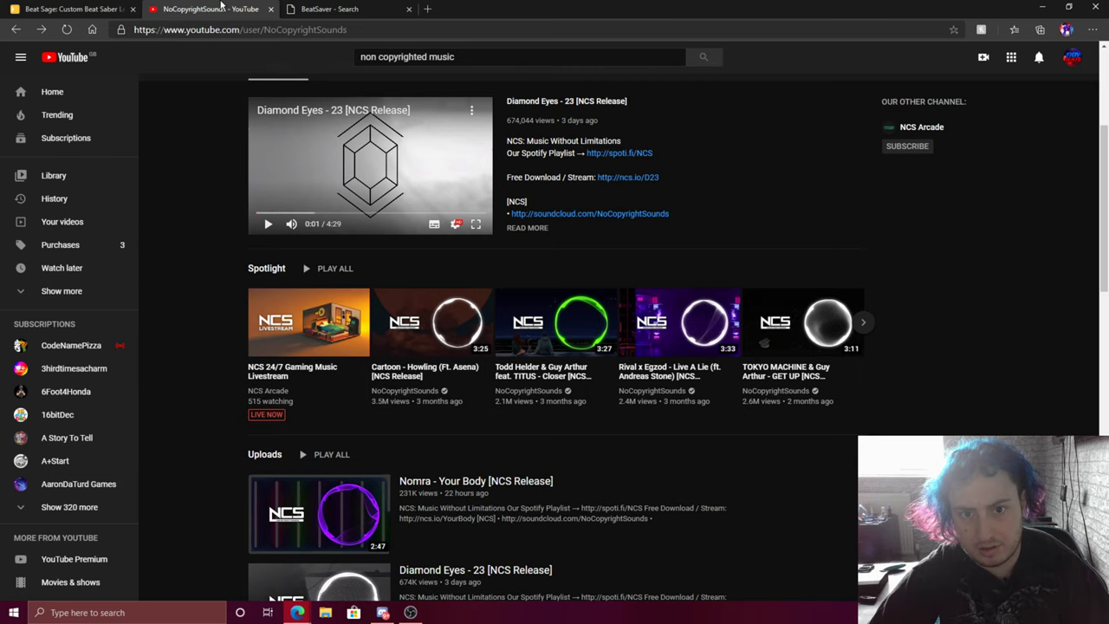
left_click(309, 7)
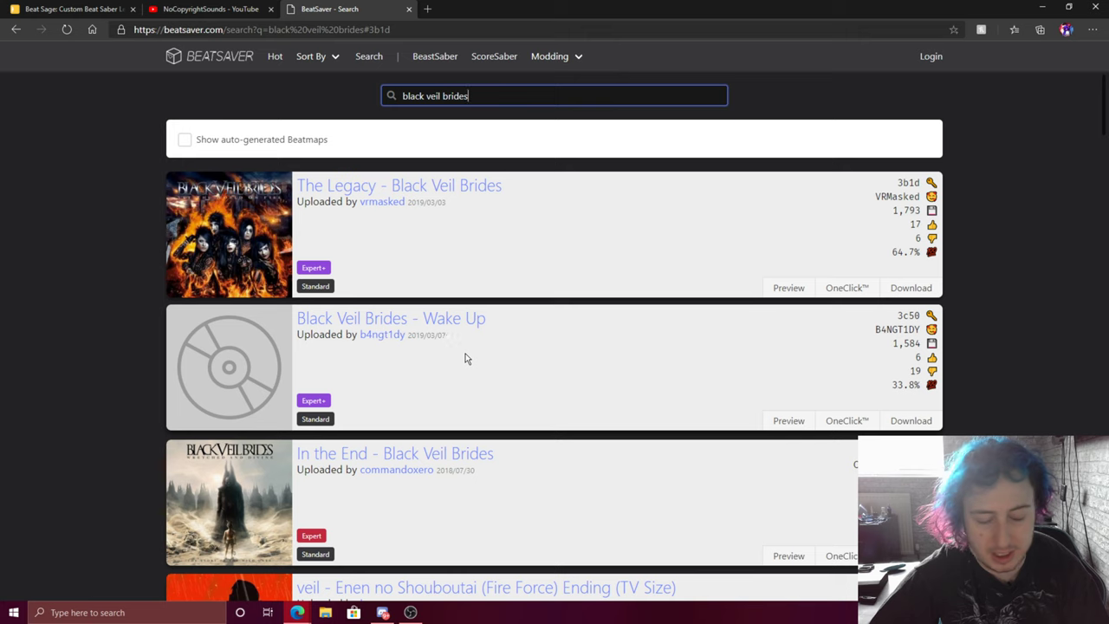
scroll(501, 338, "down", 3)
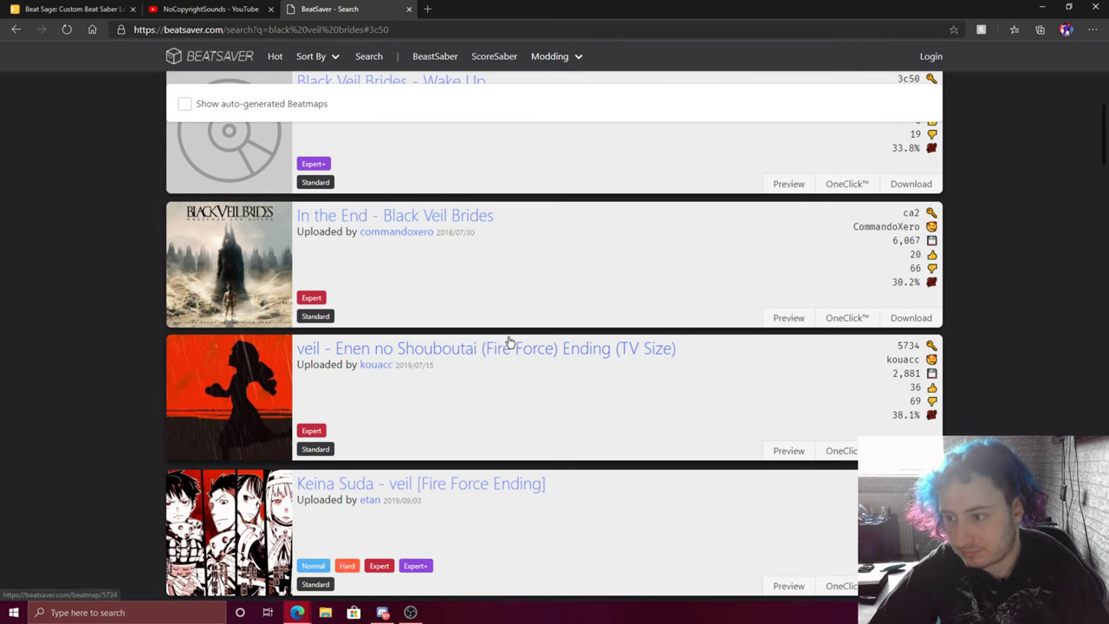
scroll(508, 338, "up", 3)
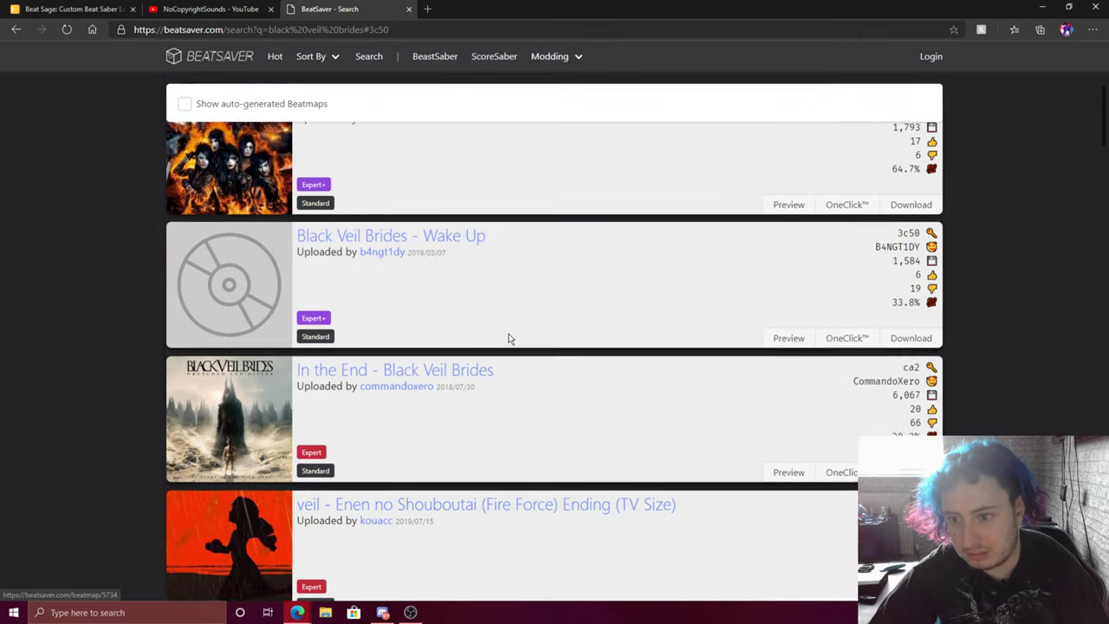
- Include auto-generated Beatmaps in the search results, and close BeatSaver to return to the Beat Sage page
left_click(301, 139)
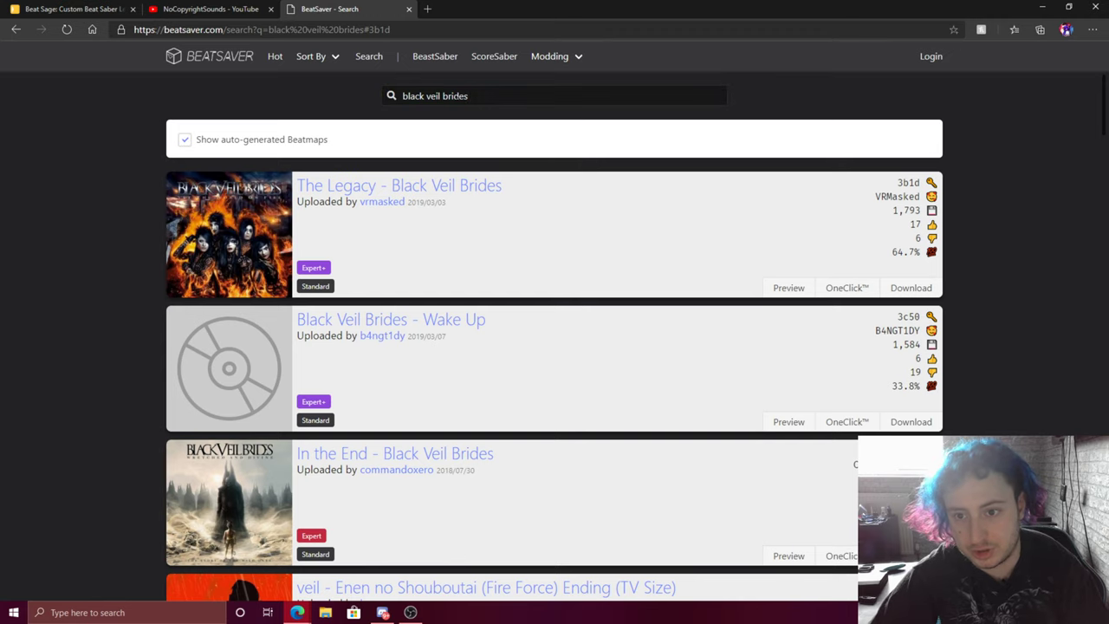
left_click(469, 95)
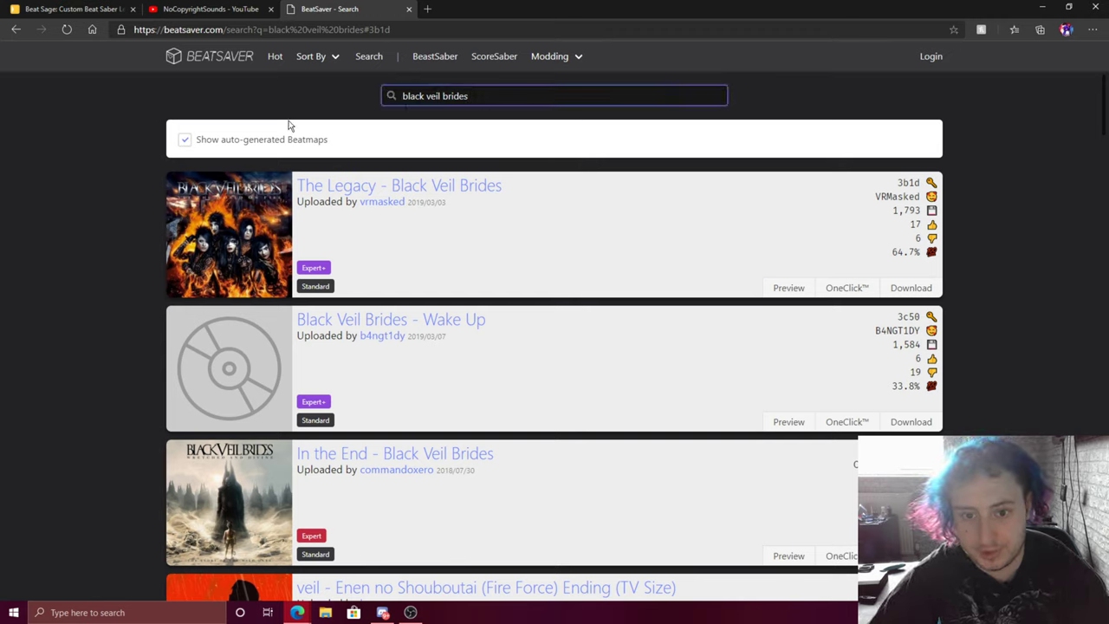
left_click(409, 9)
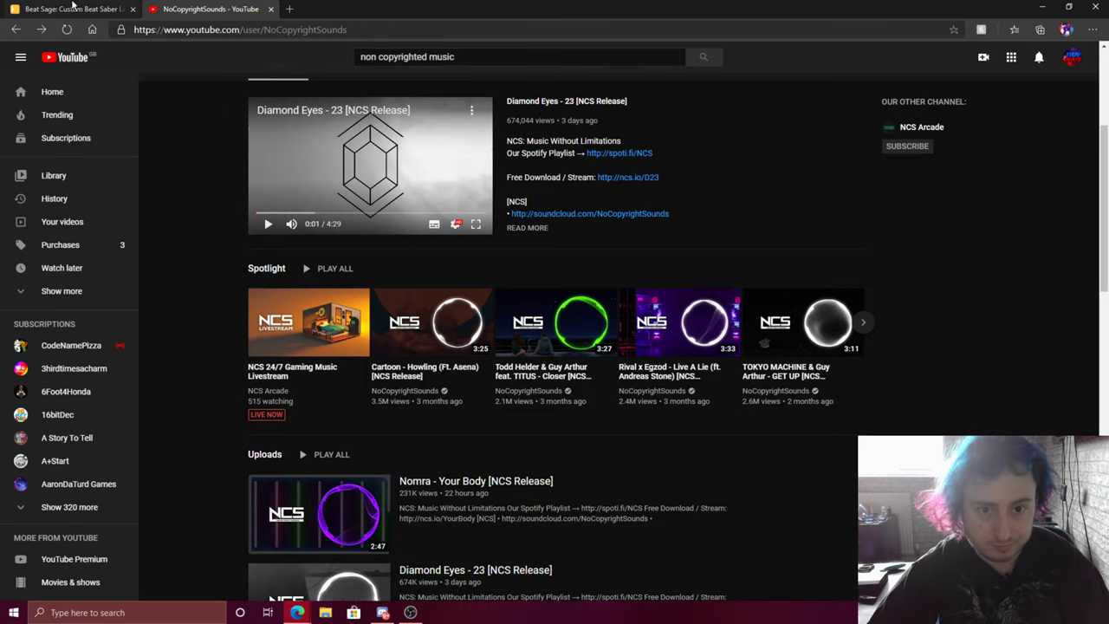
left_click(73, 9)
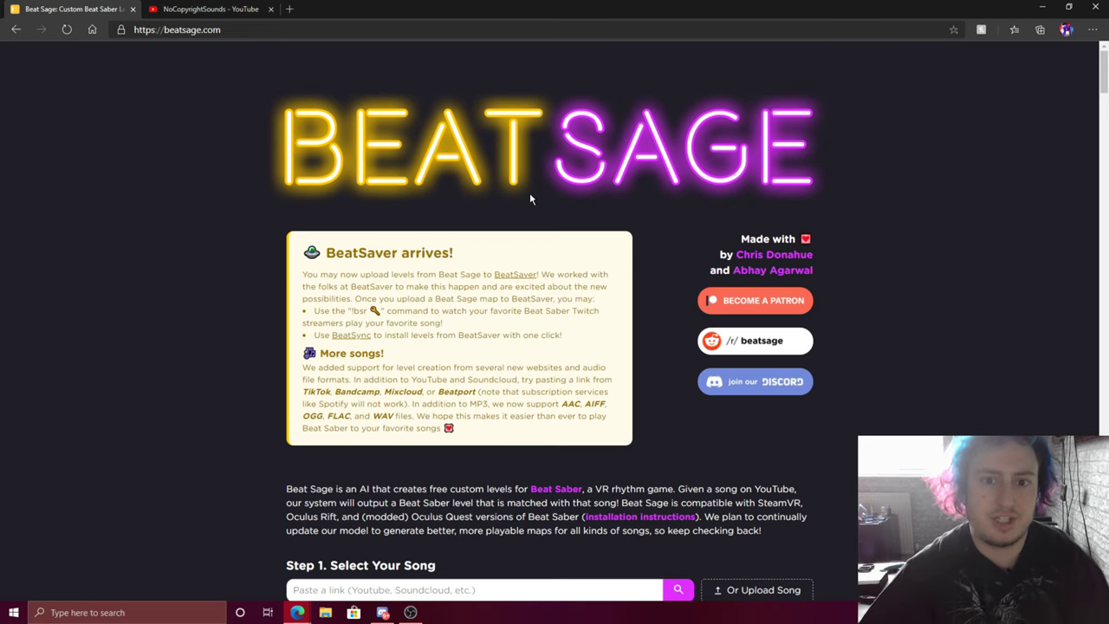
- Review Beat Sage's difficulty, game mode and song event options and the Unlocking Features milestones for locked items
scroll(569, 296, "down", 8)
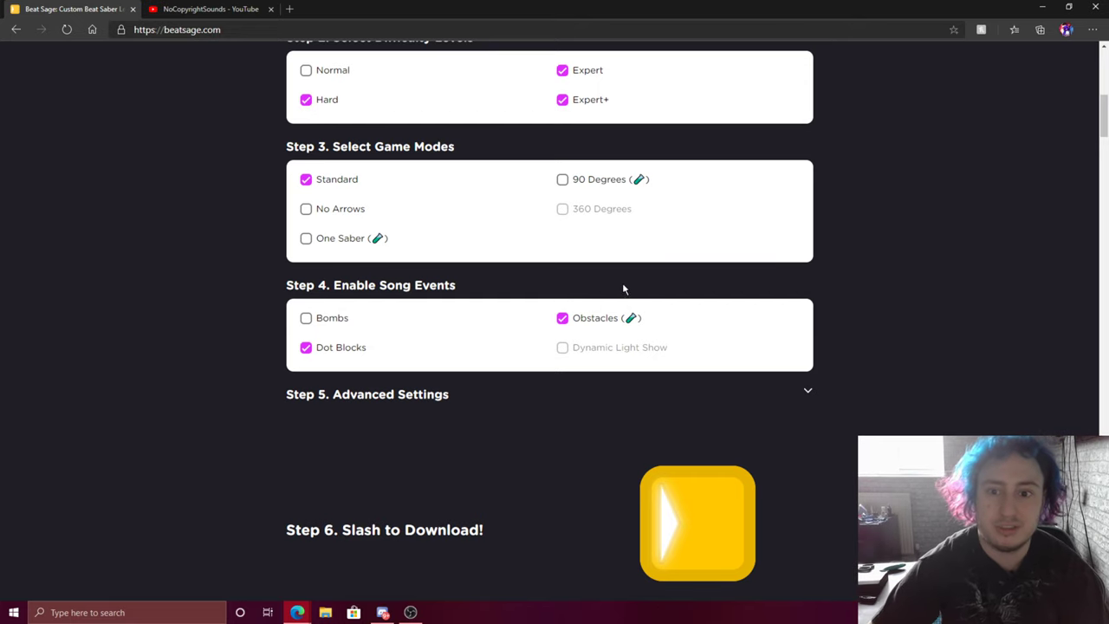
scroll(378, 239, "up", 8)
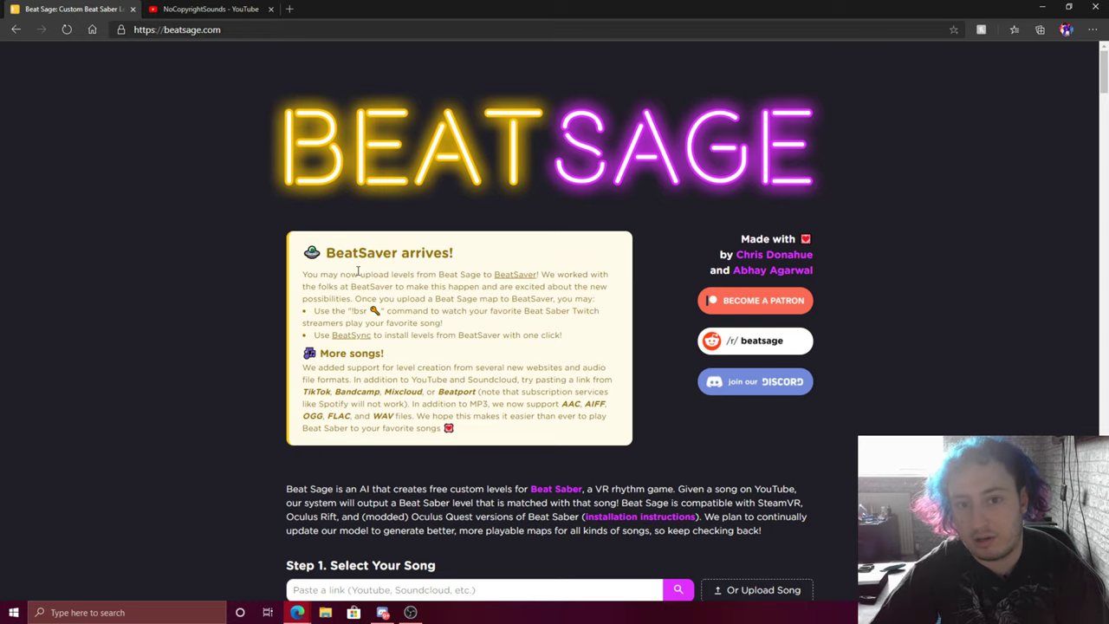
scroll(497, 314, "down", 6)
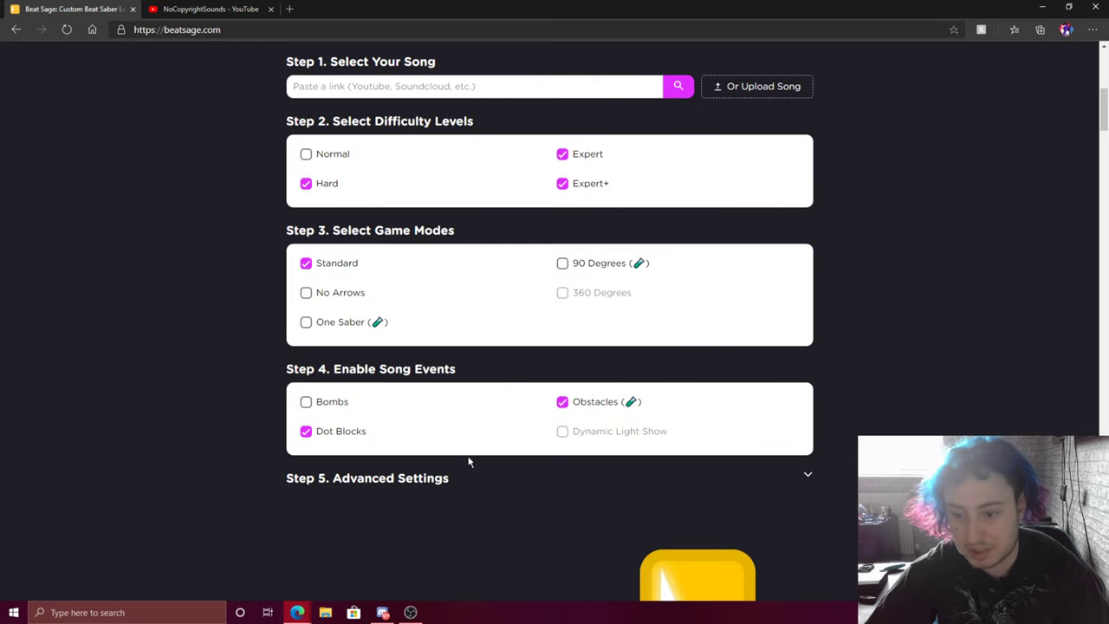
scroll(468, 461, "down", 2)
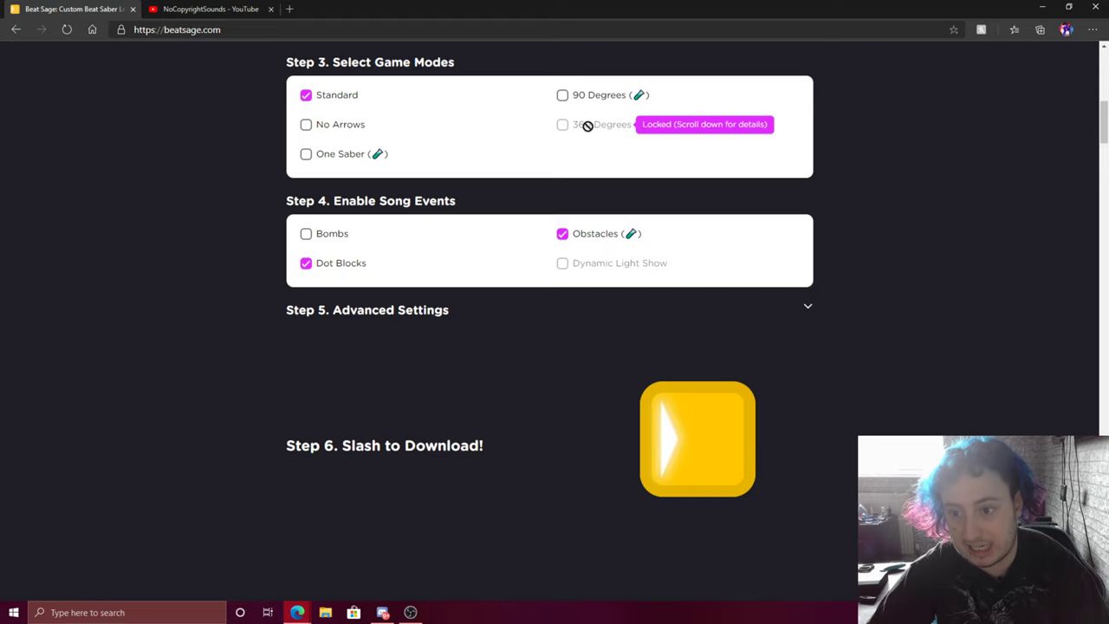
scroll(588, 128, "up", 3)
scroll(626, 285, "down", 10)
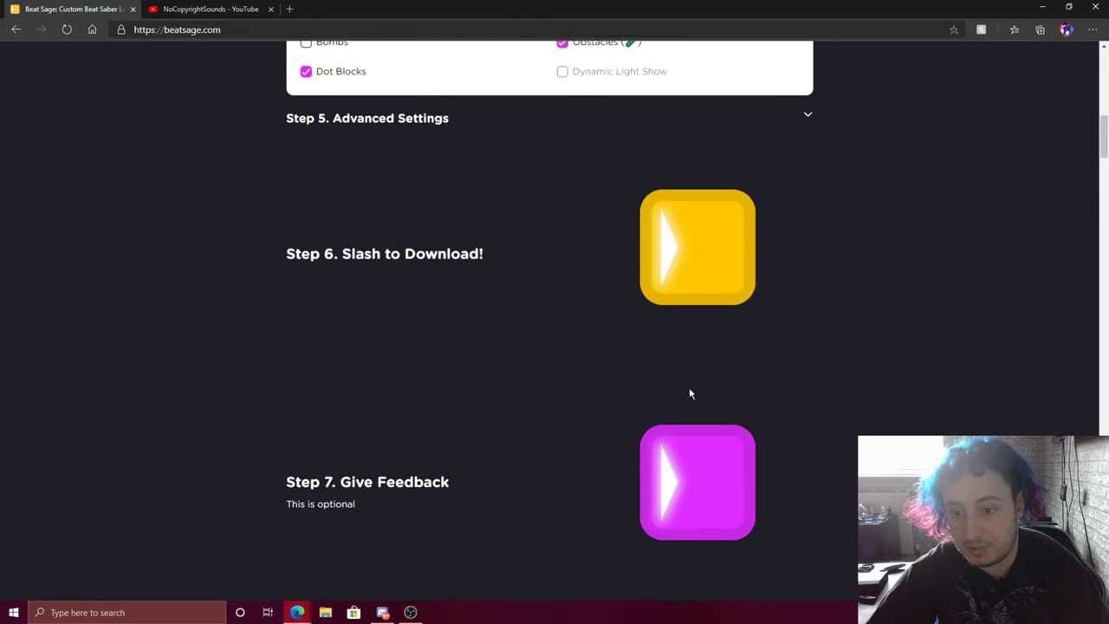
scroll(523, 379, "down", 2)
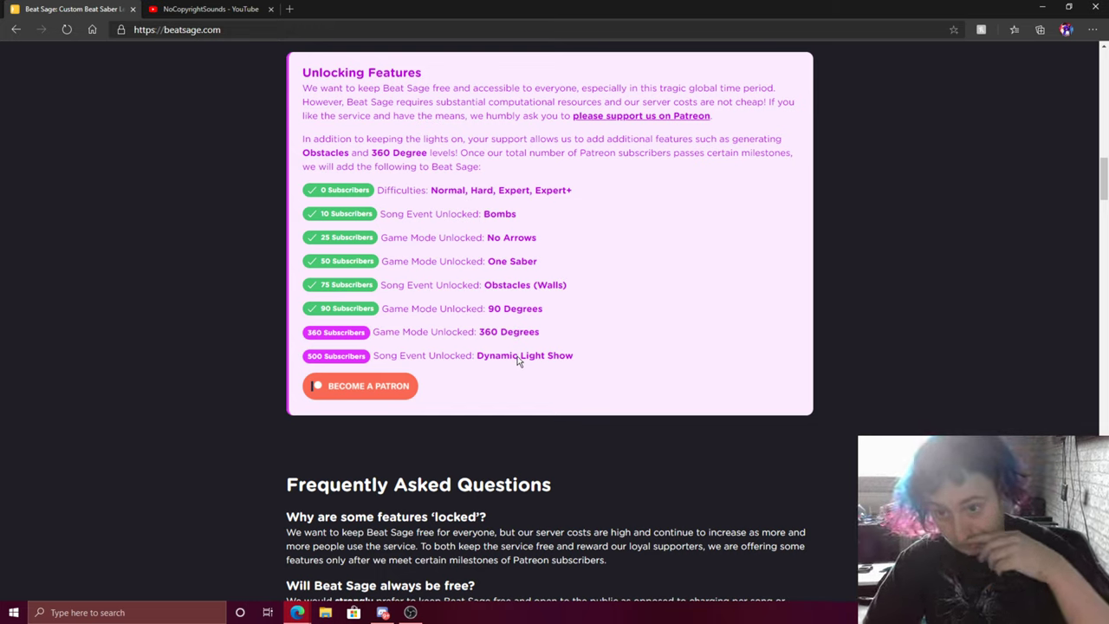
- Read the FAQ answers on the difference between V2 and V2-Flow and on getting the same level for a song
scroll(524, 359, "down", 6)
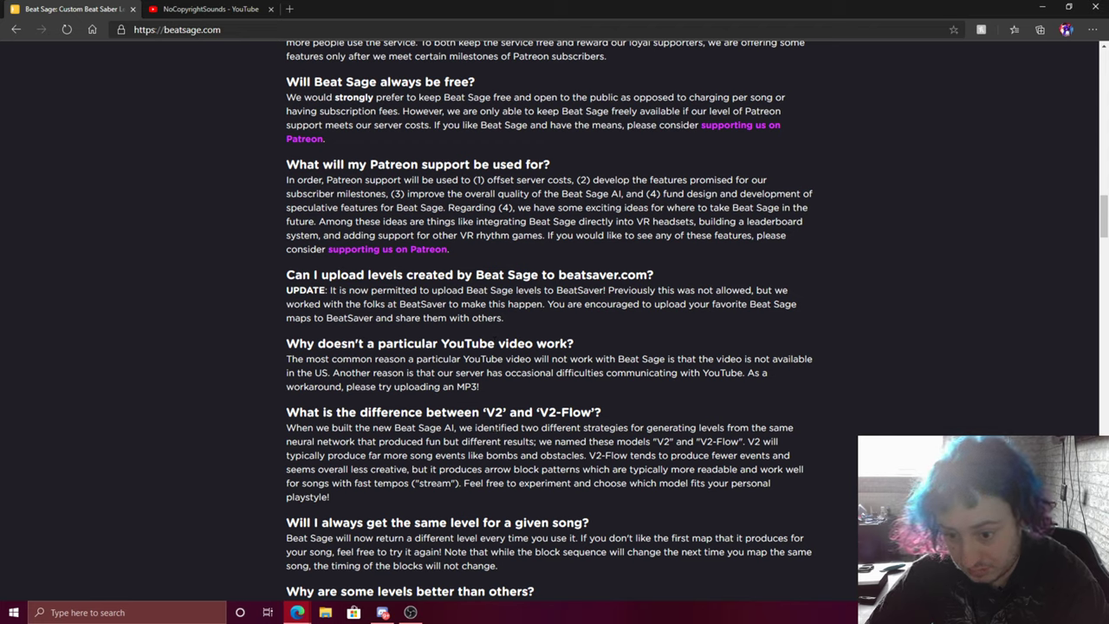
left_click_drag(500, 427, 825, 453)
left_click(807, 462)
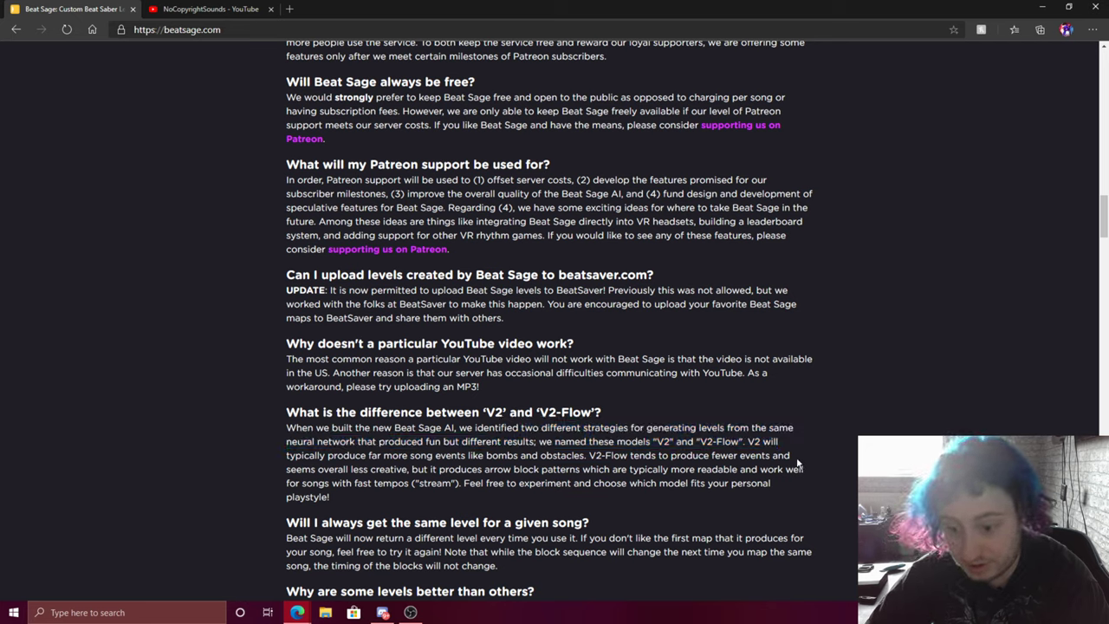
left_click_drag(405, 538, 780, 538)
left_click(783, 538)
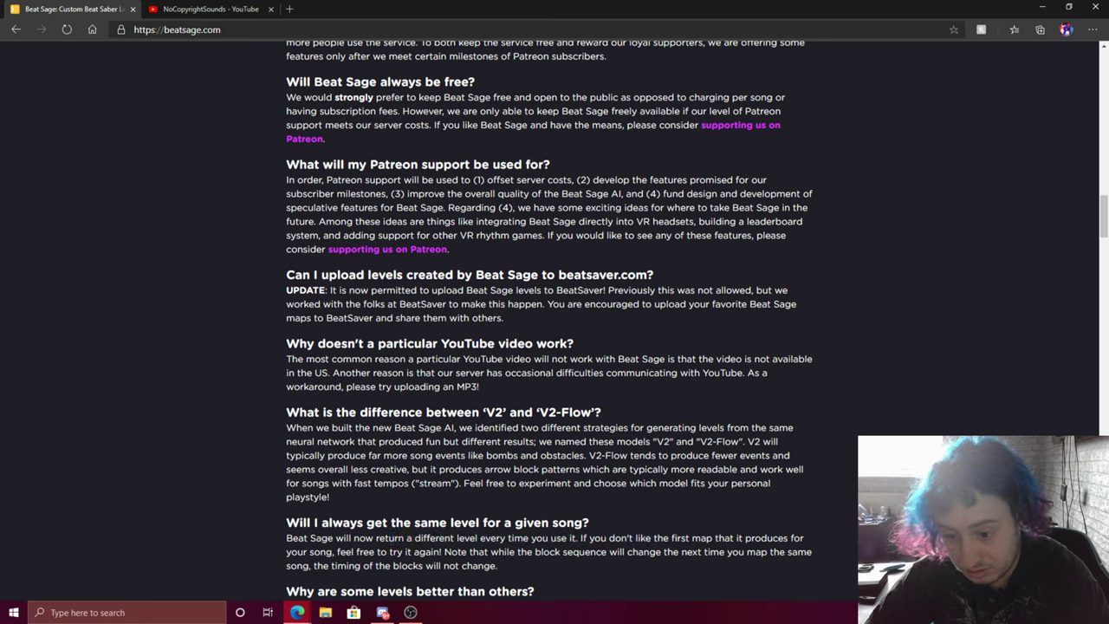
- Reread the FAQ answer on whether a song always gives the same level, and return to the song selection form
left_click_drag(528, 552, 661, 552)
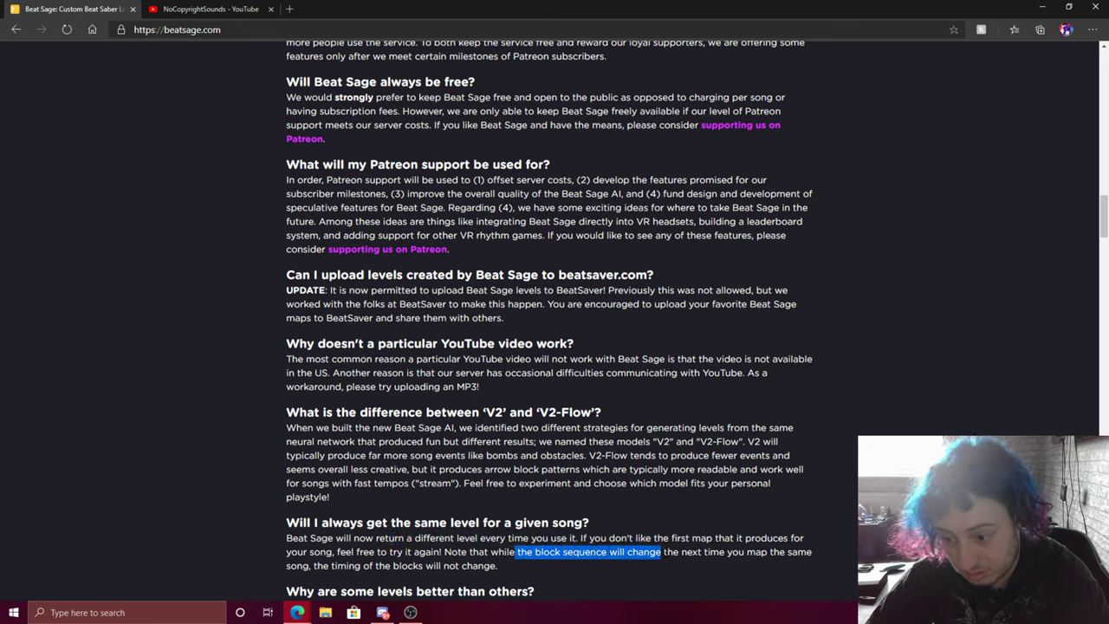
left_click(665, 552)
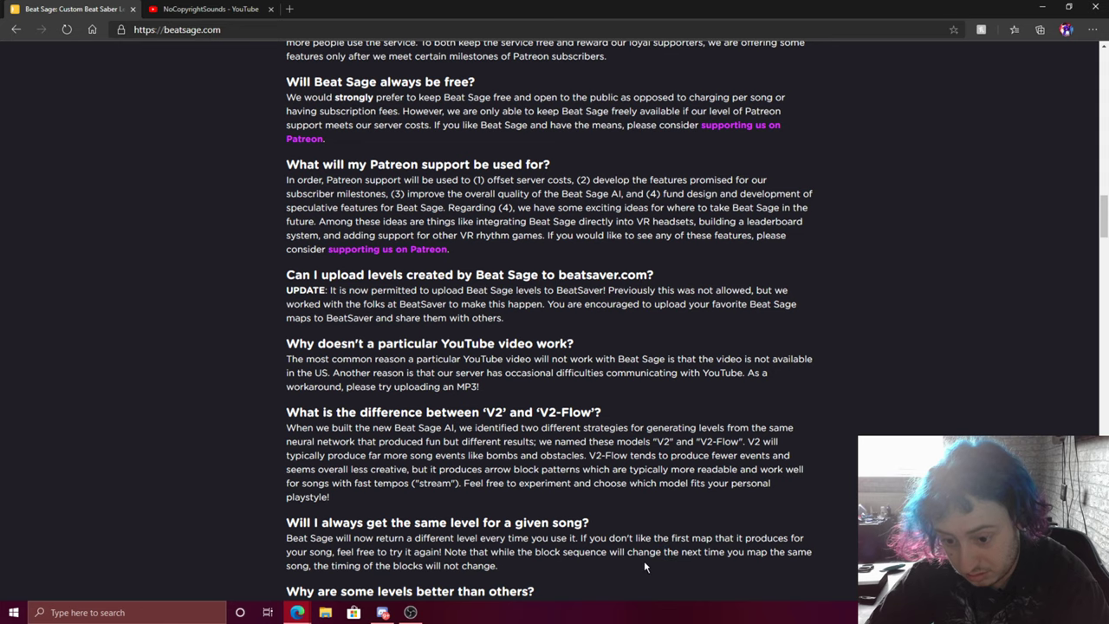
scroll(643, 563, "down", 2)
mouse_move(532, 394)
left_mouse_down()
mouse_move(304, 385)
mouse_move(290, 370)
mouse_move(518, 404)
left_mouse_up()
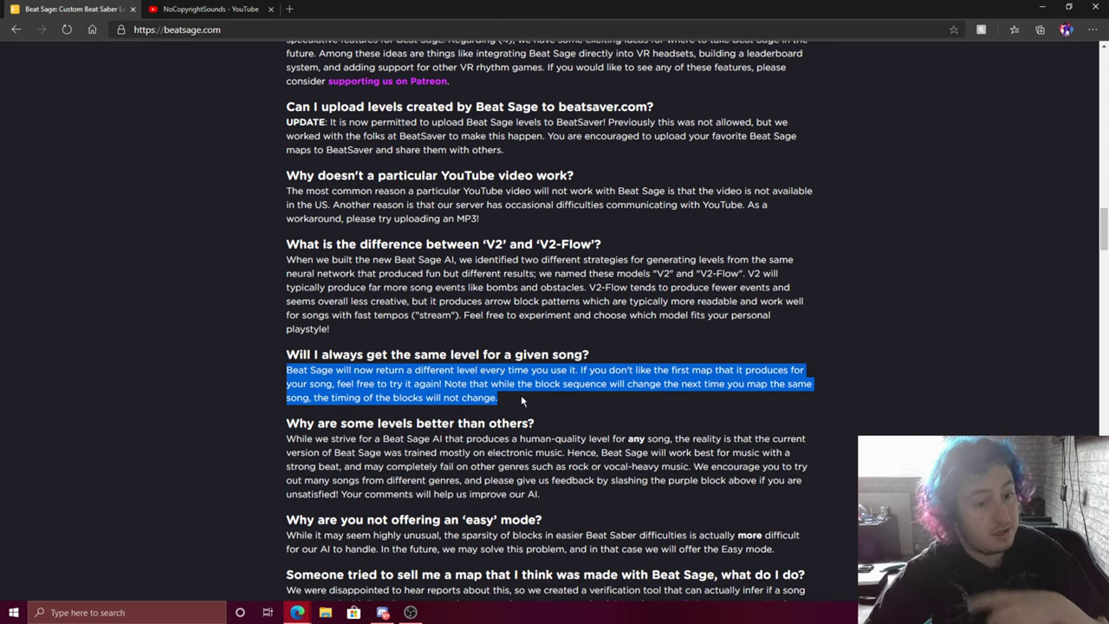
left_click(521, 394)
scroll(520, 373, "up", 15)
scroll(507, 351, "up", 8)
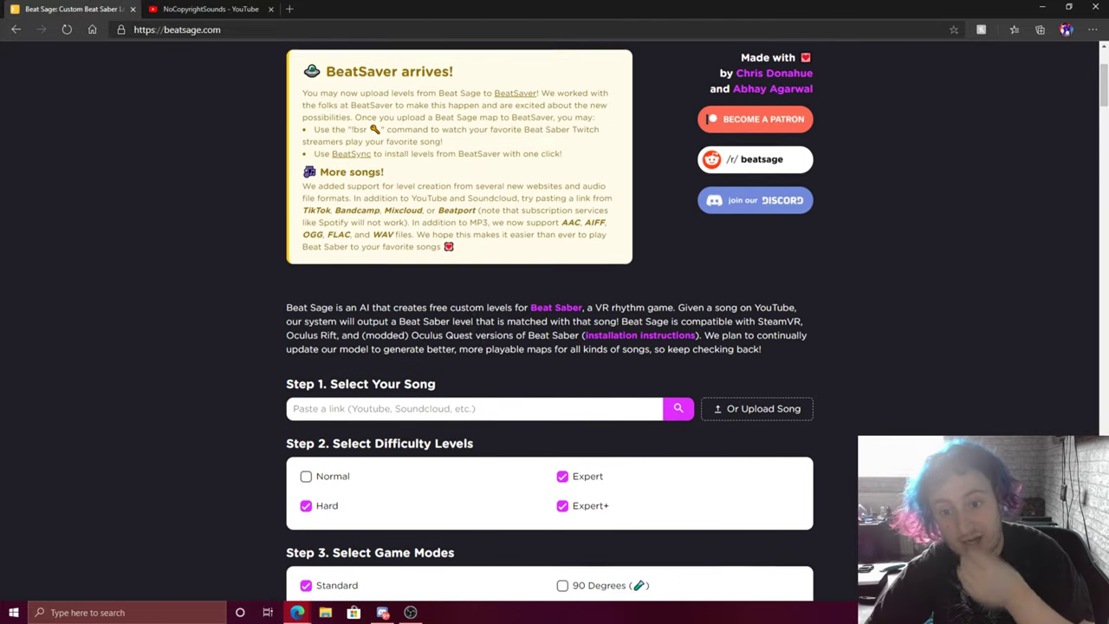
scroll(416, 373, "down", 2)
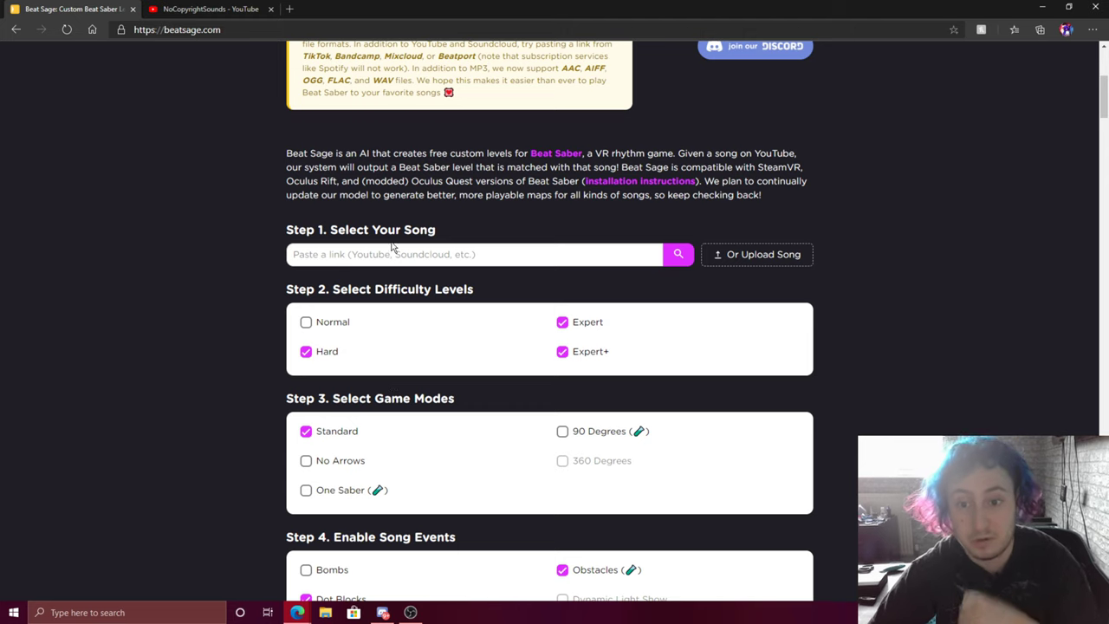
- Pause the YouTube video "Cartoon - Howling (Ft. Asena) [NCS Release]", copy its link, and return to Beat Sage
left_click(211, 9)
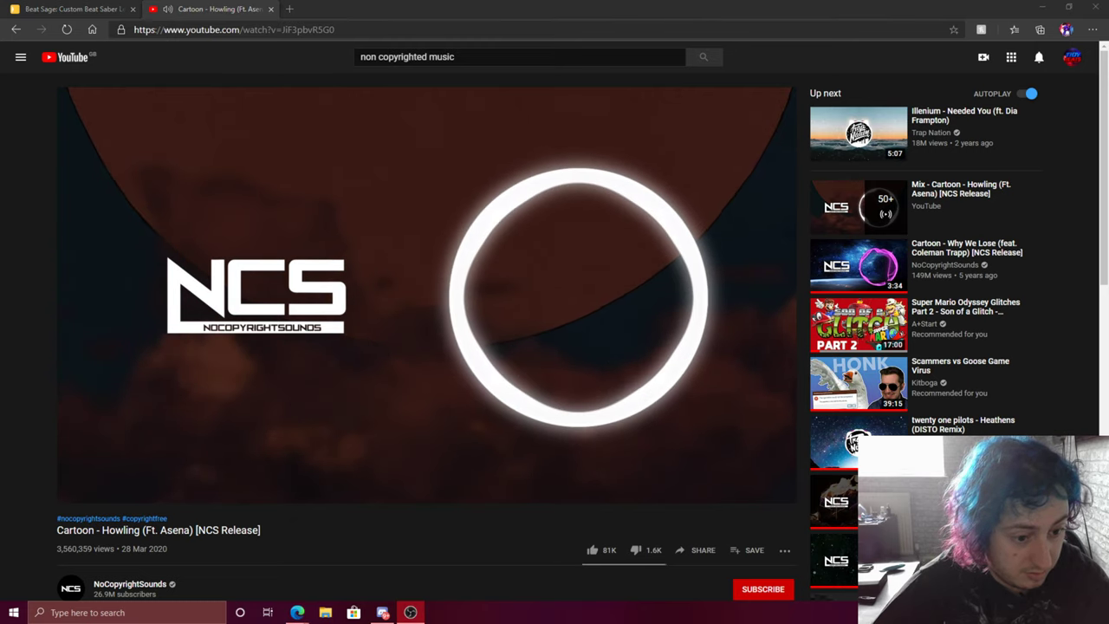
left_click(306, 241)
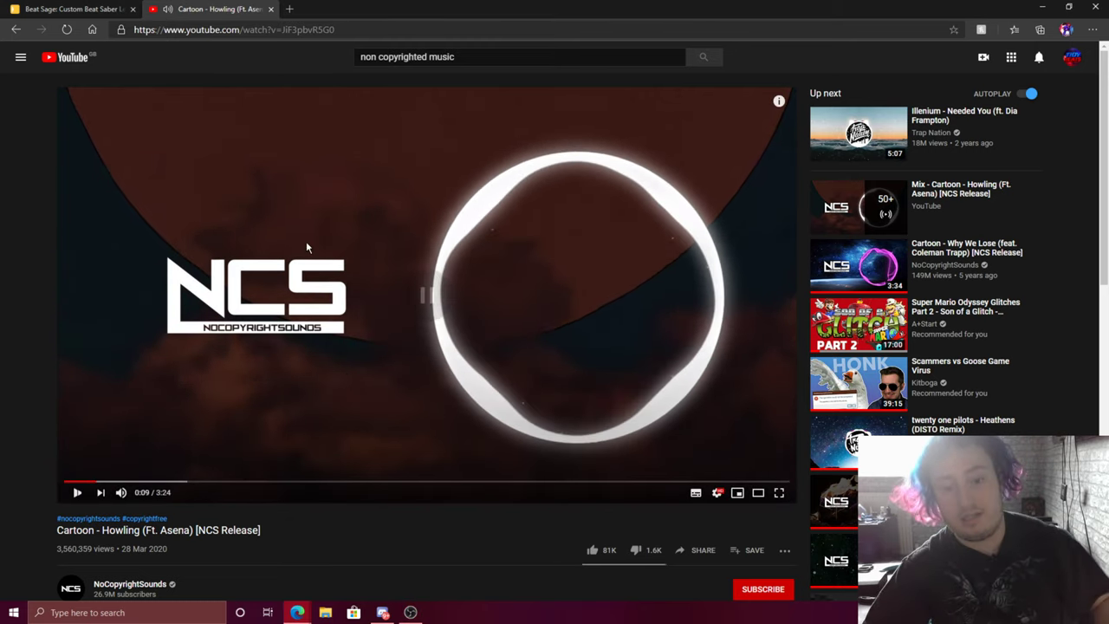
left_click(348, 30)
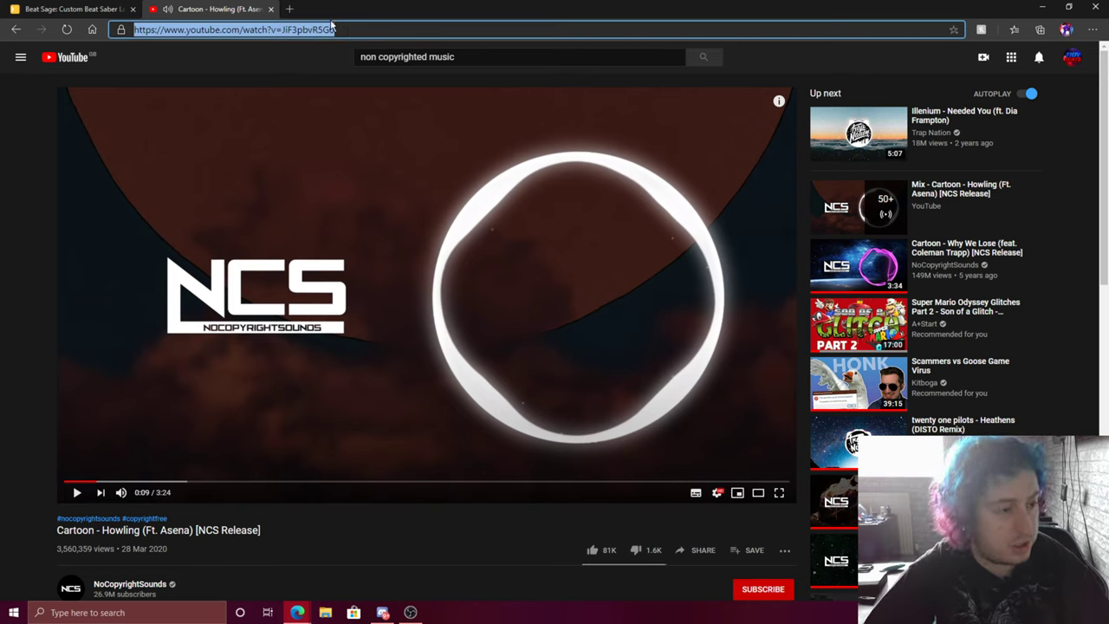
key("ctrl+c")
left_click(94, 9)
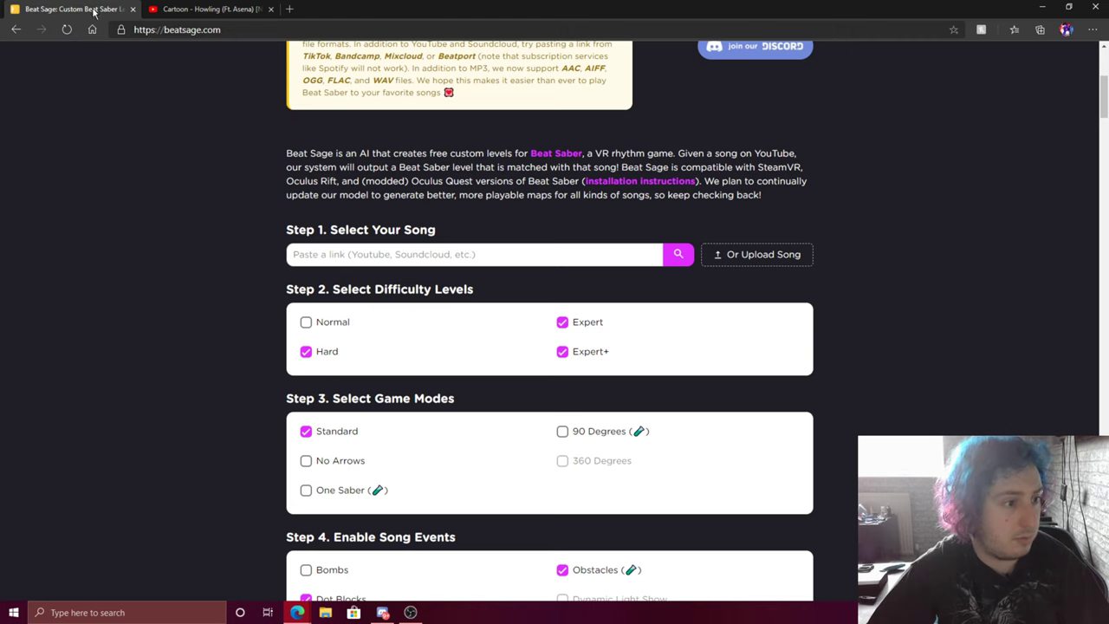
- Load the copied YouTube link as the song for the Beat Sage level
scroll(298, 208, "up", 2)
scroll(299, 208, "up", 3)
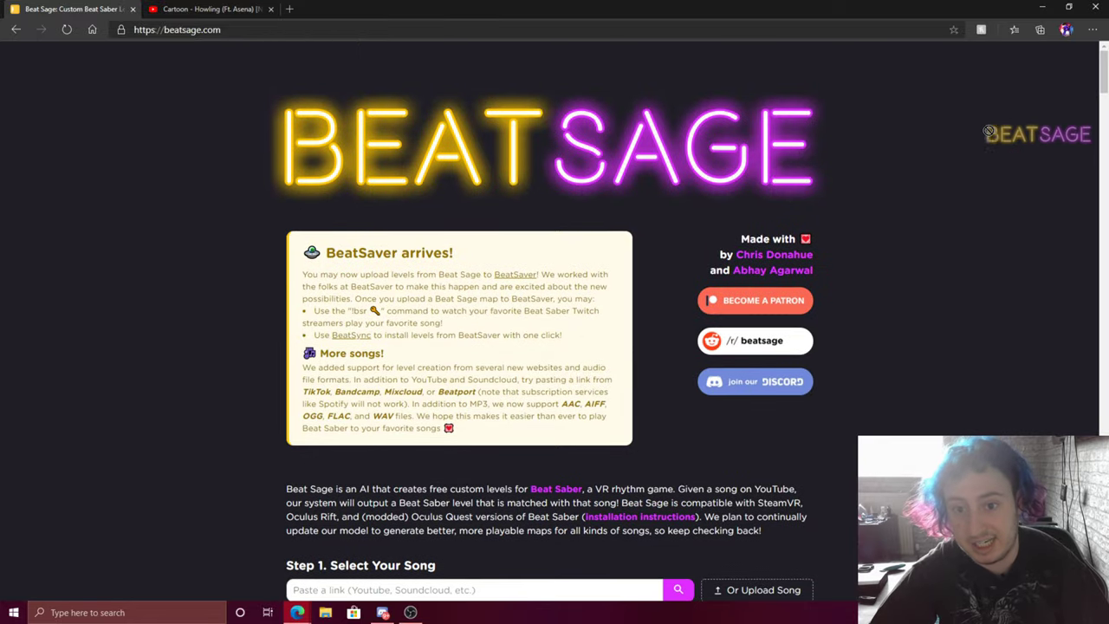
scroll(862, 223, "down", 5)
left_click(425, 169)
key("ctrl+v")
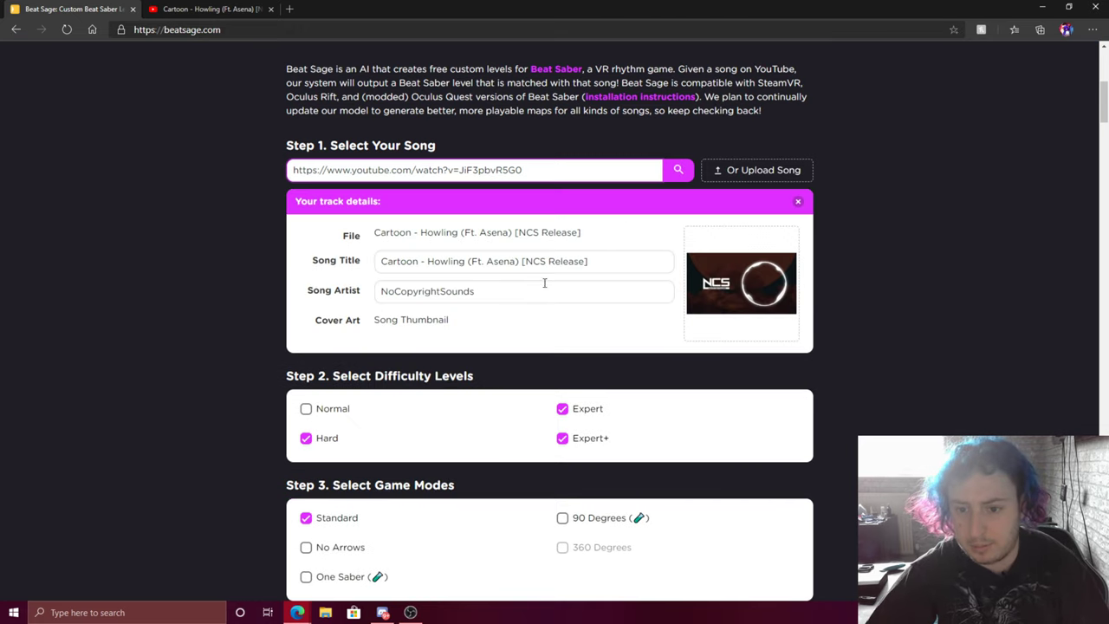
- Shorten the song title to "Howling [NCS Release]" by removing the leading artist name and the featured artist
left_click_drag(598, 261, 472, 252)
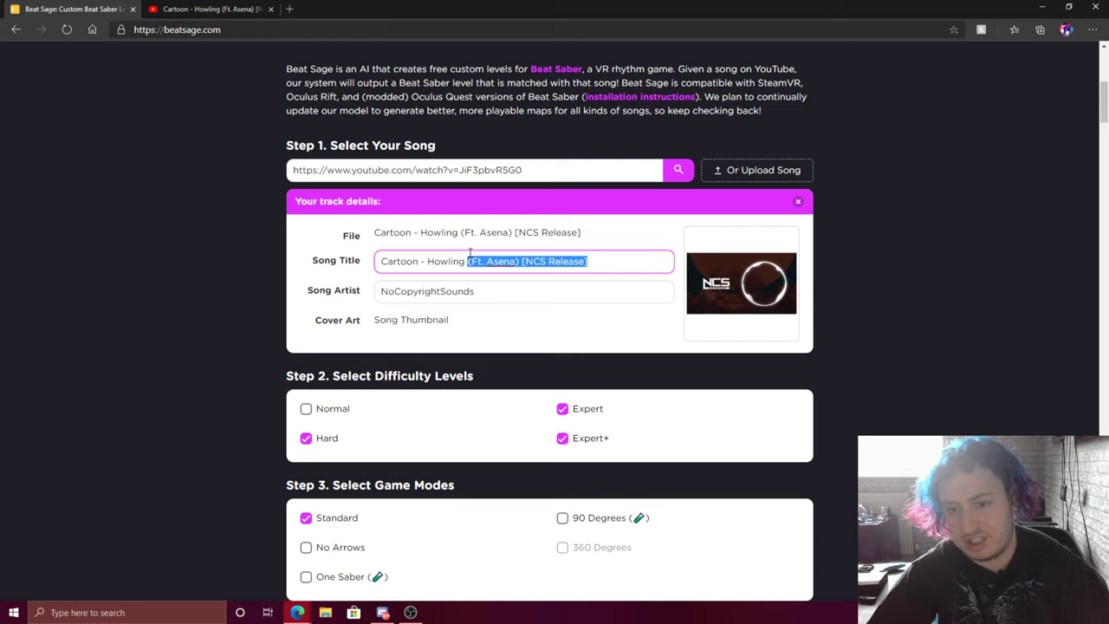
left_click(518, 268)
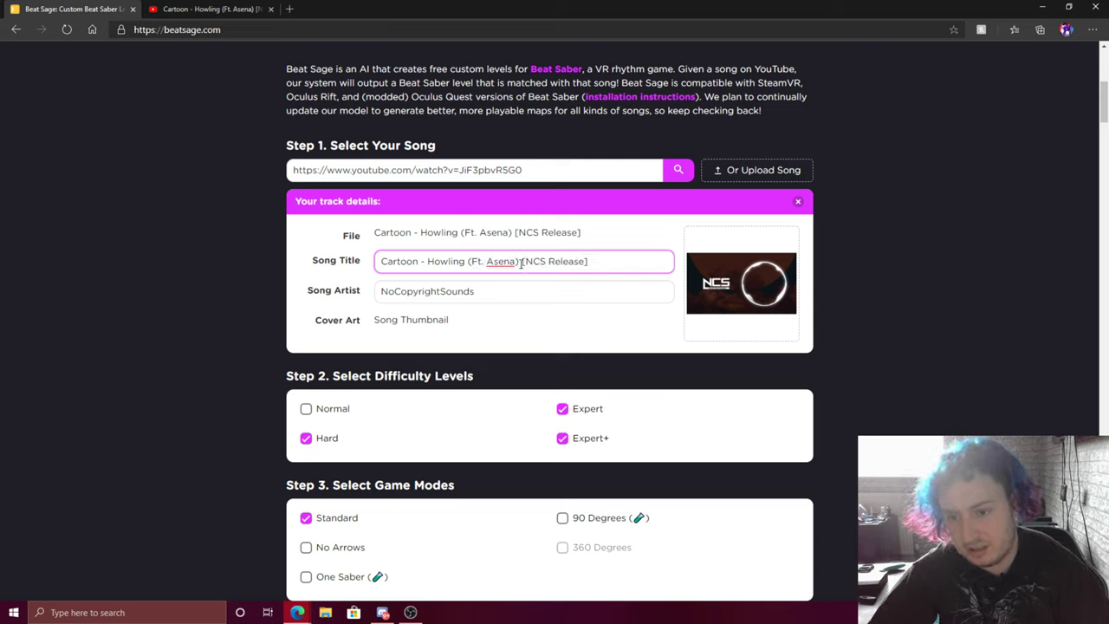
left_click_drag(520, 265, 477, 261)
key("BackSpace")
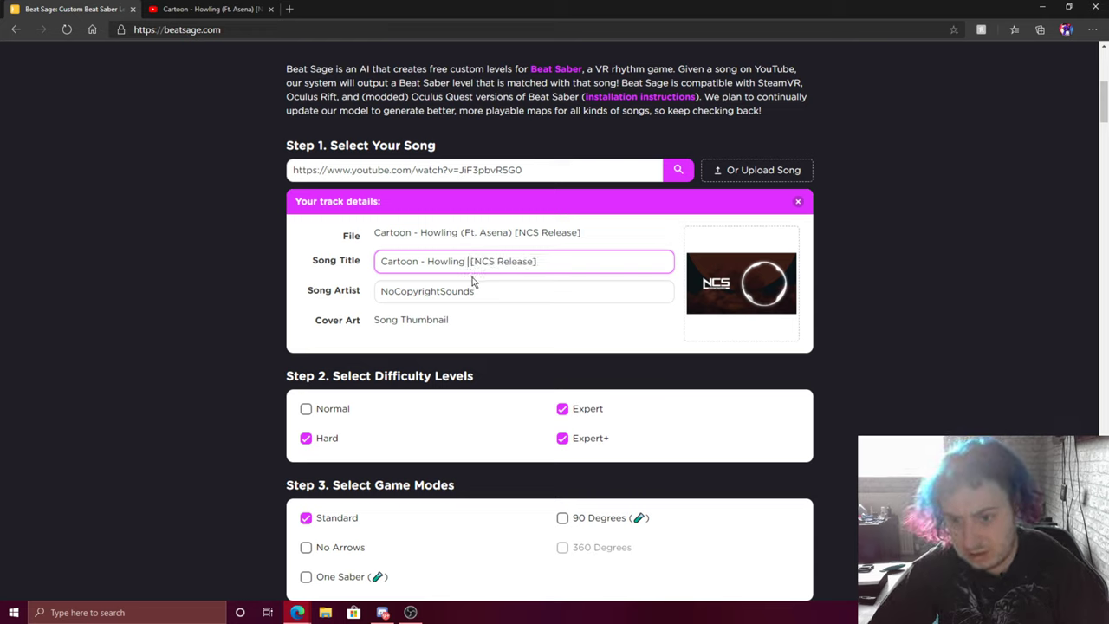
left_click_drag(424, 261, 354, 264)
key("BackSpace")
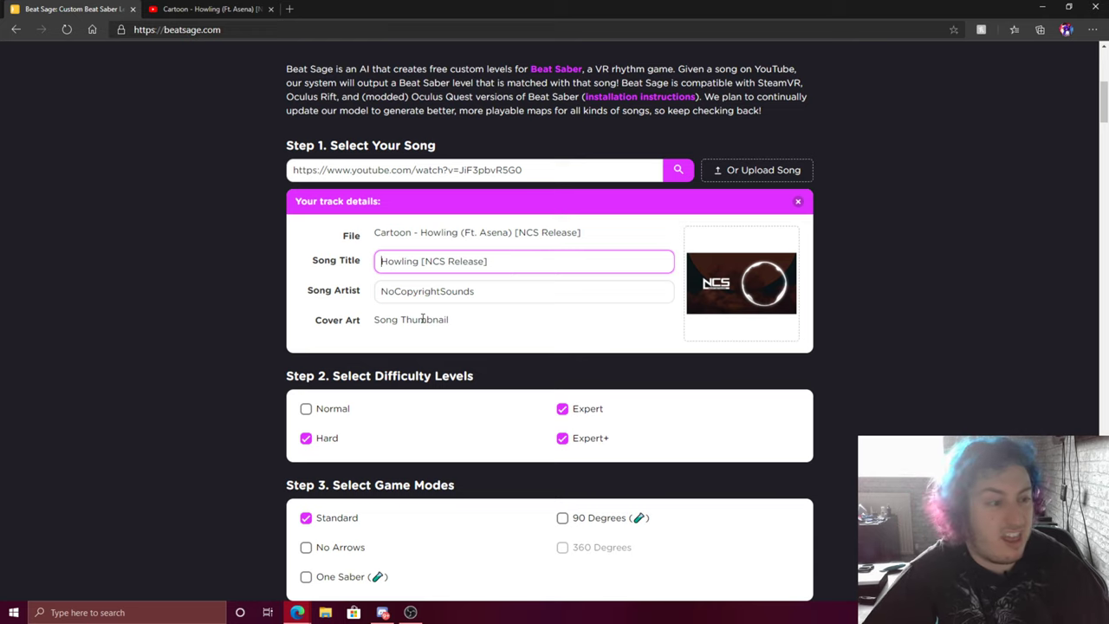
left_click_drag(530, 291, 281, 293)
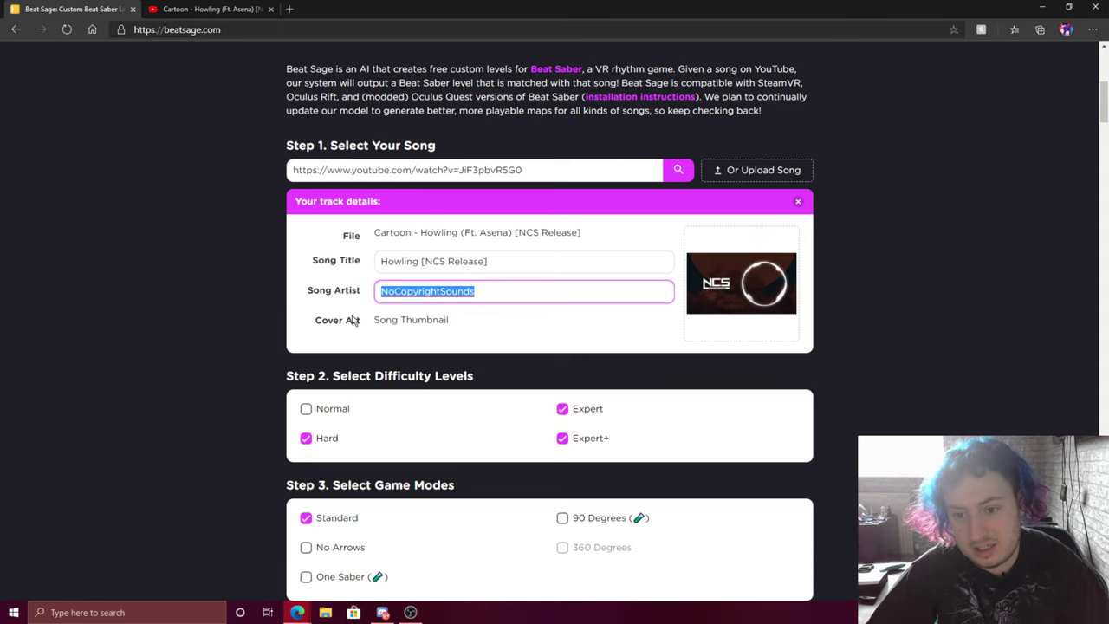
left_click(354, 320)
left_click(732, 289)
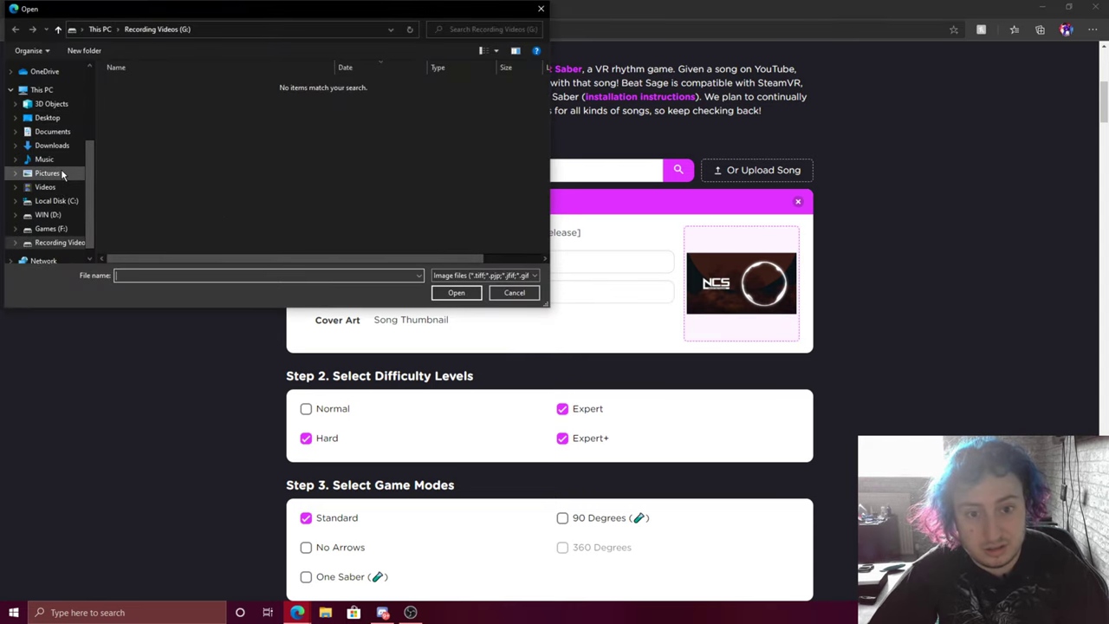
left_click(62, 174)
left_click(59, 159)
left_click(59, 145)
left_click(61, 132)
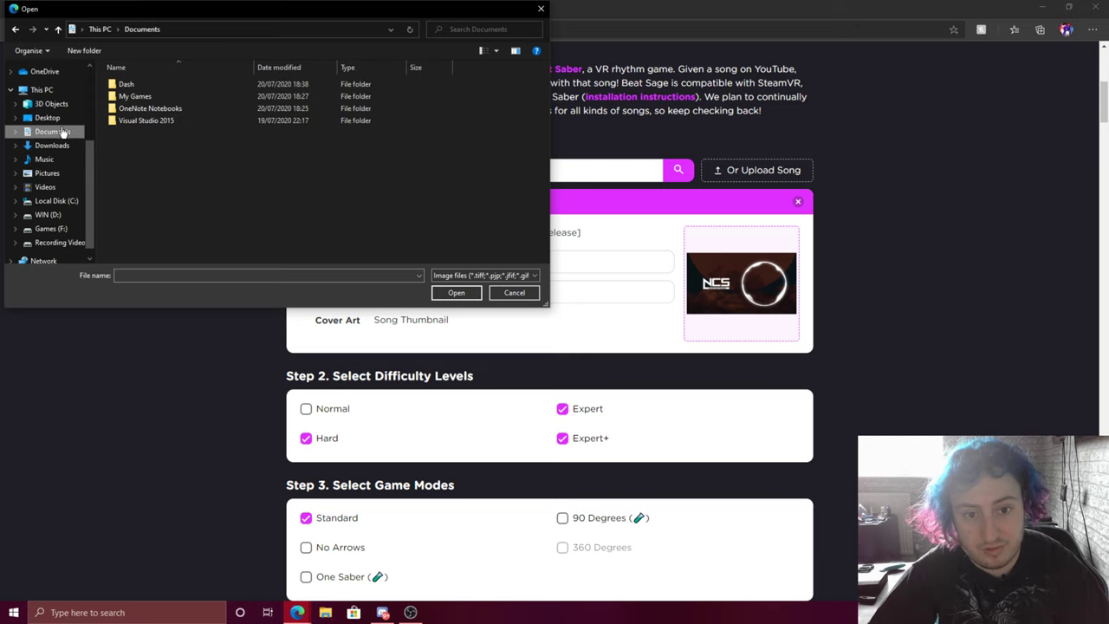
left_click(48, 118)
left_click(514, 292)
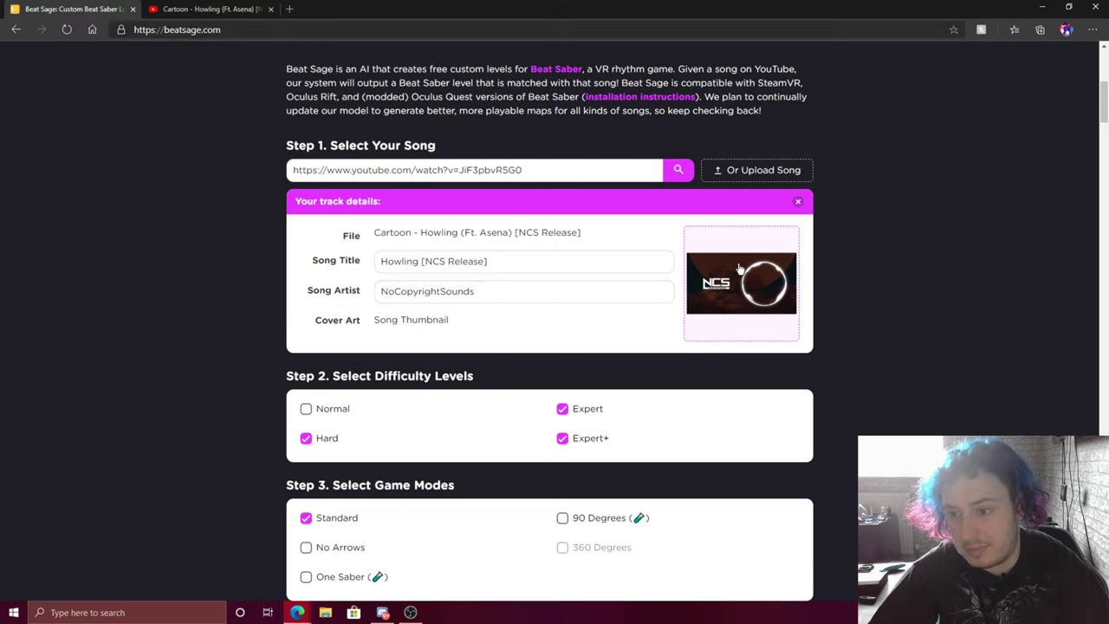
- Add the Normal difficulty level and enable the One Saber, No Arrows and 90 Degrees game modes
left_click(331, 413)
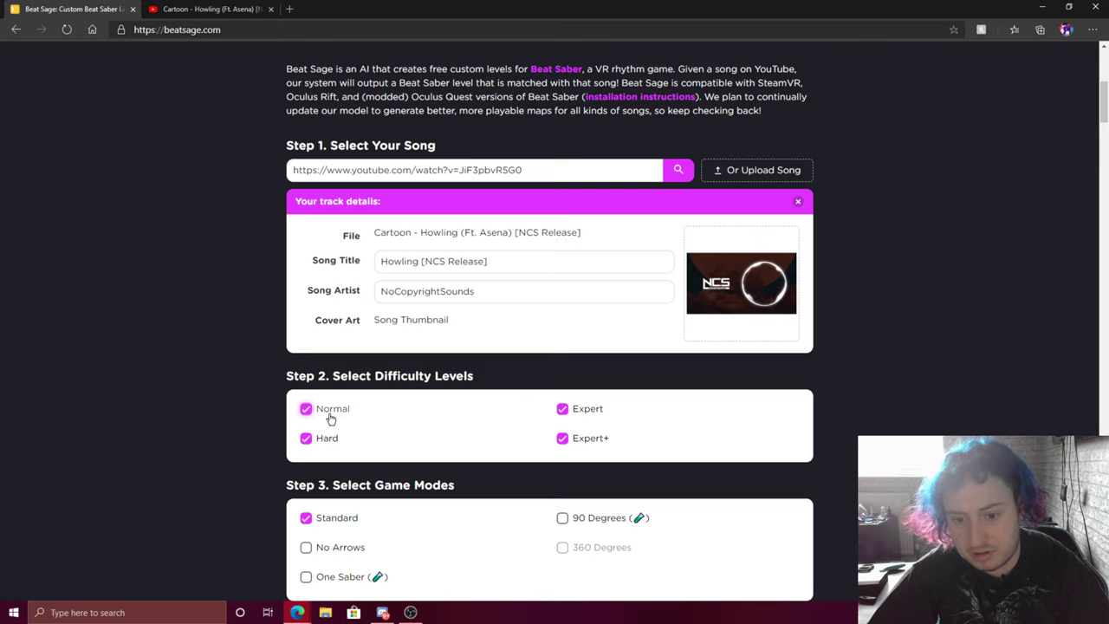
scroll(470, 440, "down", 2)
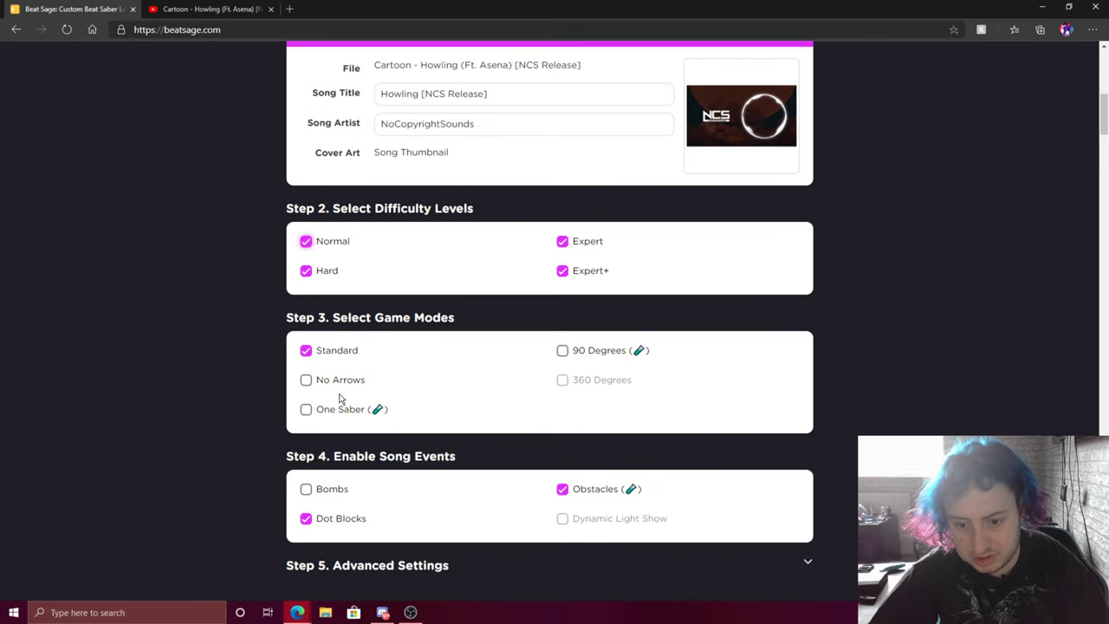
double_click(333, 408)
left_click(338, 409)
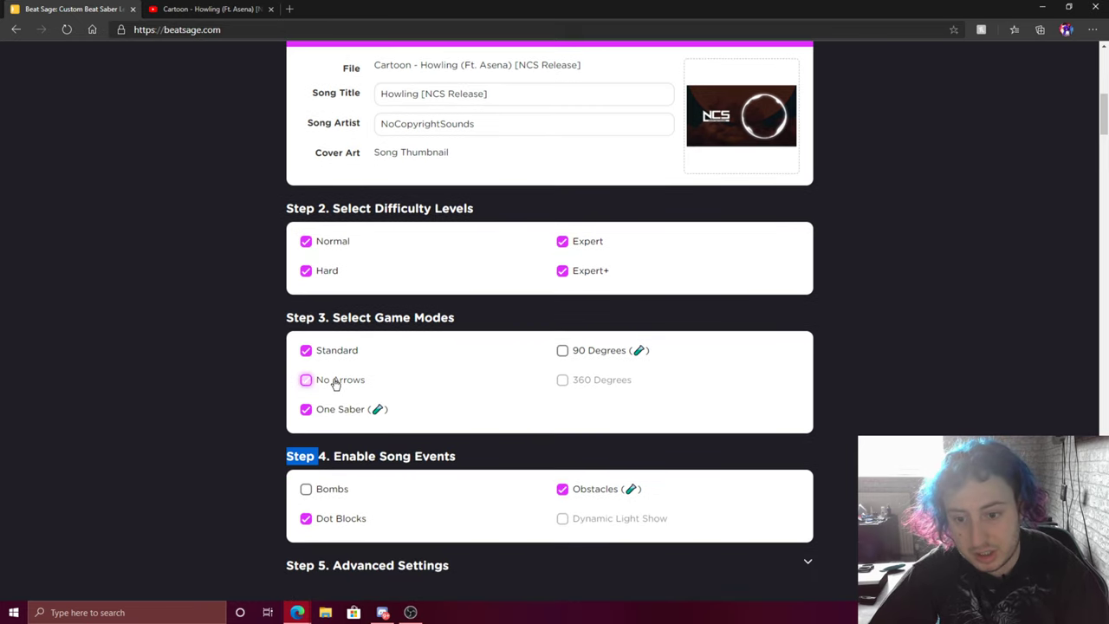
left_click(336, 383)
left_click(563, 350)
- Enable Bombs as a song event, and check the track details and selected options
scroll(411, 286, "down", 2)
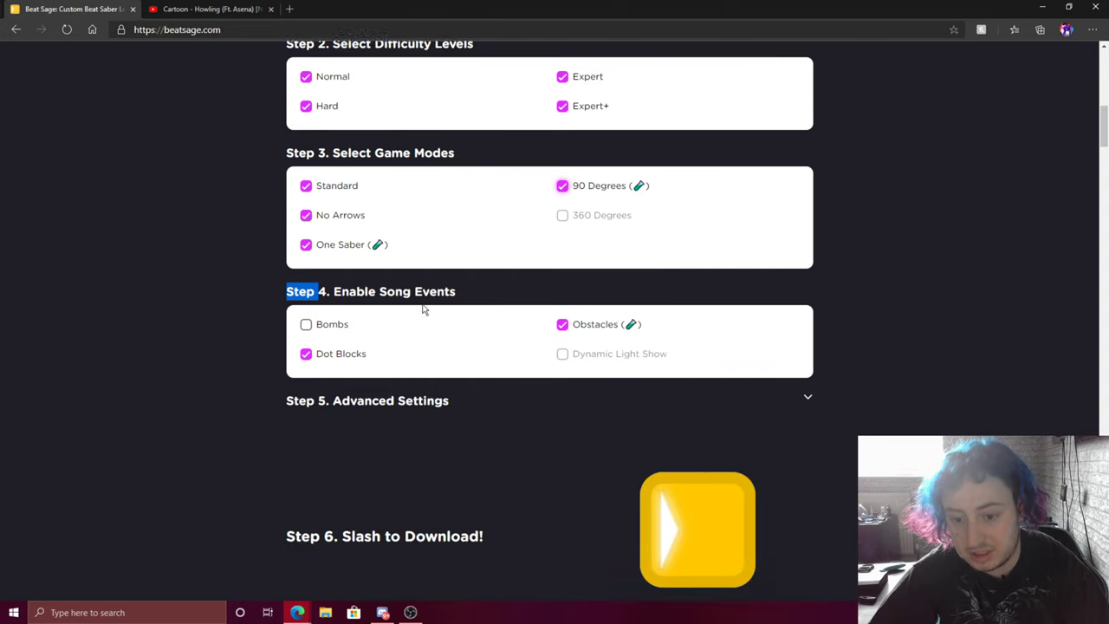
left_click(330, 324)
scroll(463, 292, "up", 4)
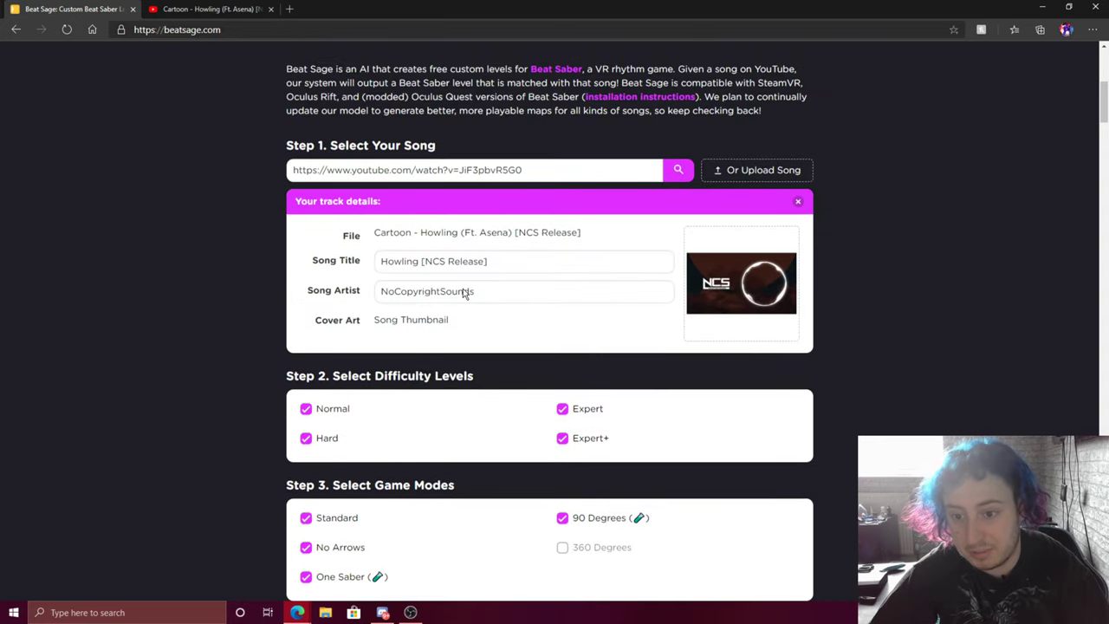
scroll(463, 294, "down", 5)
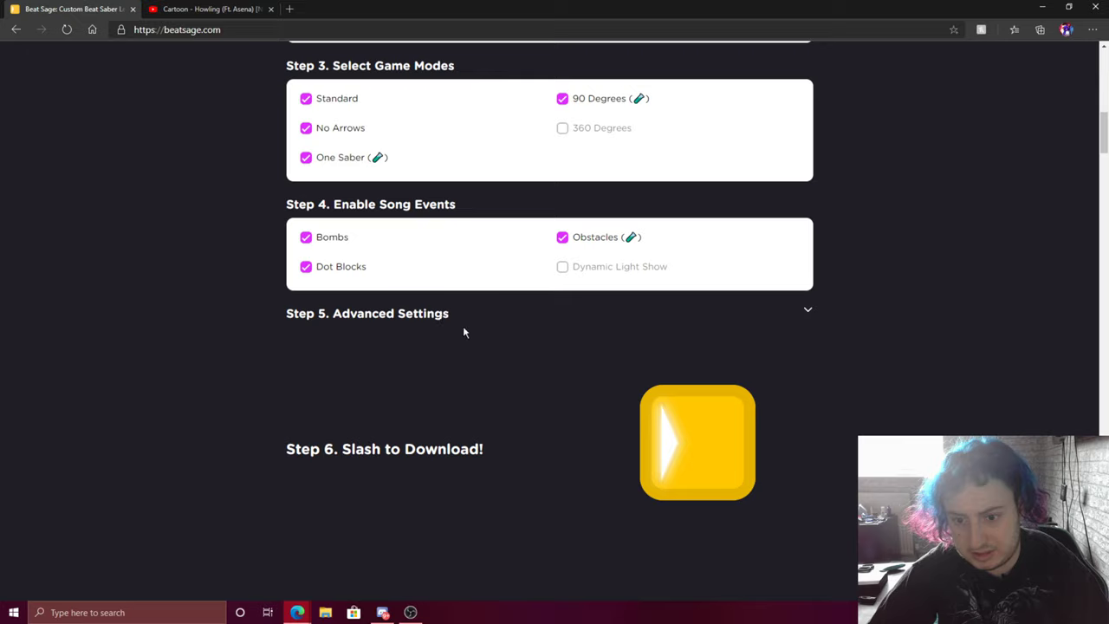
- Expand the Advanced Settings and choose the Default environment with model version V2
scroll(464, 330, "down", 2)
scroll(606, 264, "up", 1)
scroll(736, 208, "down", 1)
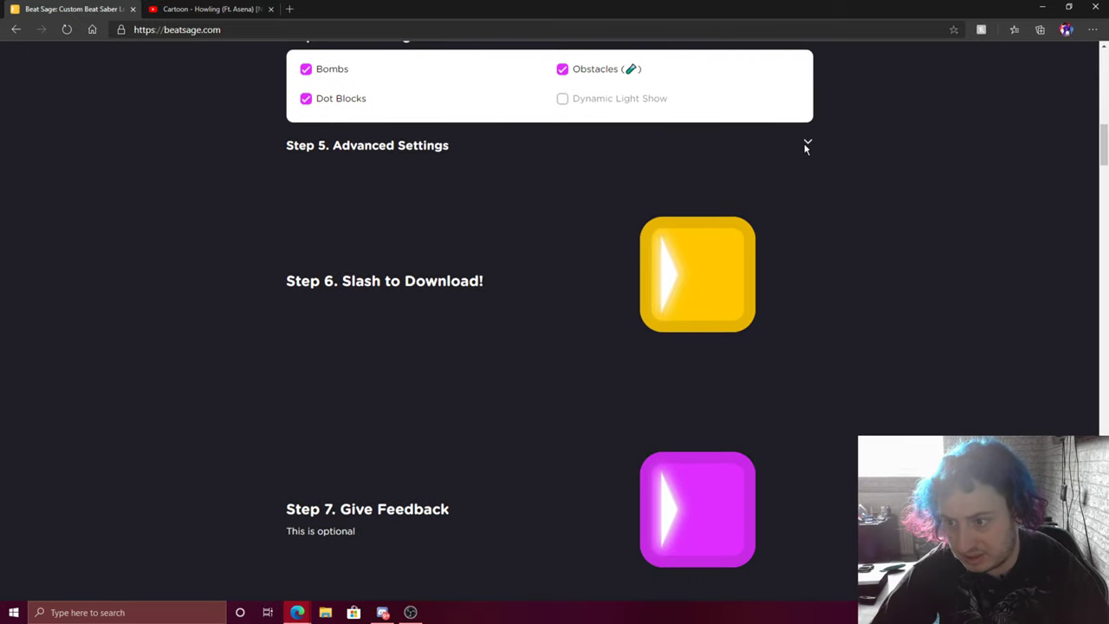
left_click(805, 146)
left_click(364, 201)
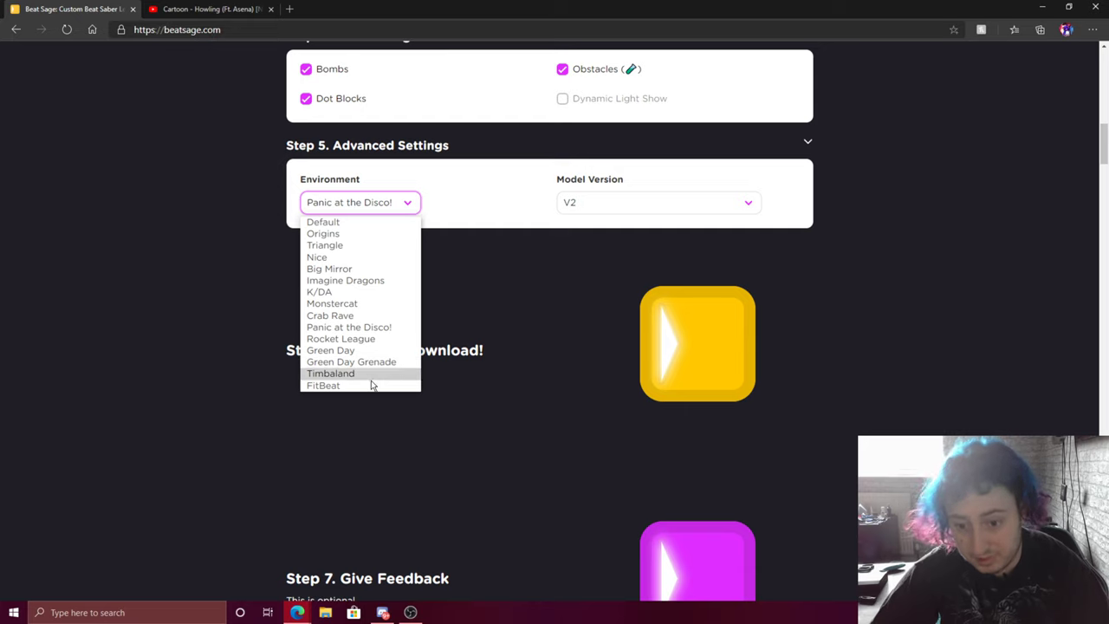
left_click(361, 224)
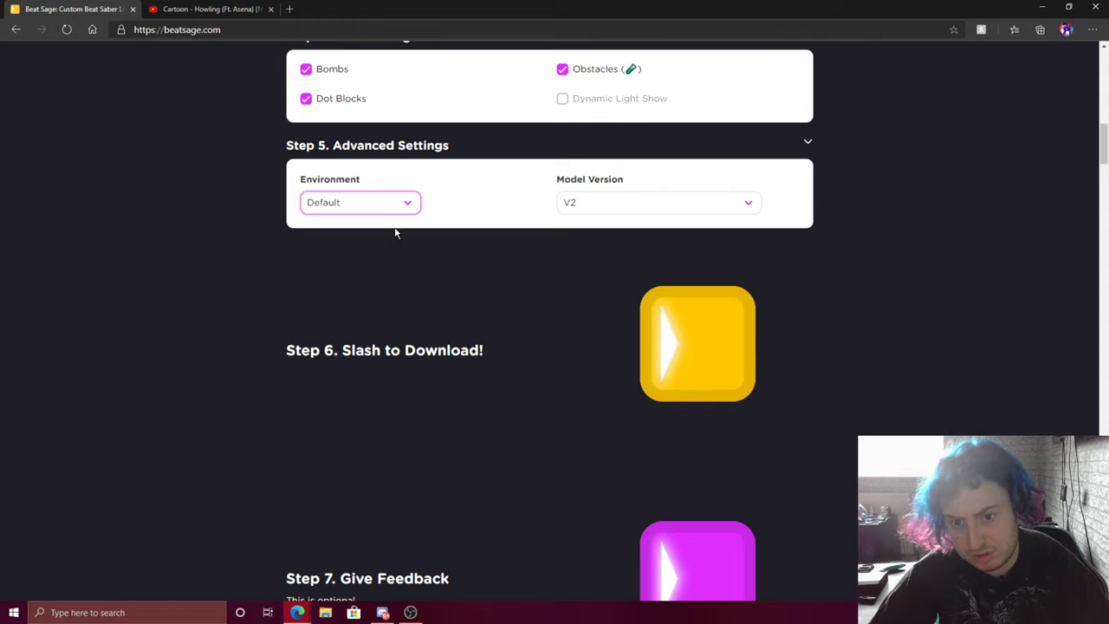
left_click(680, 204)
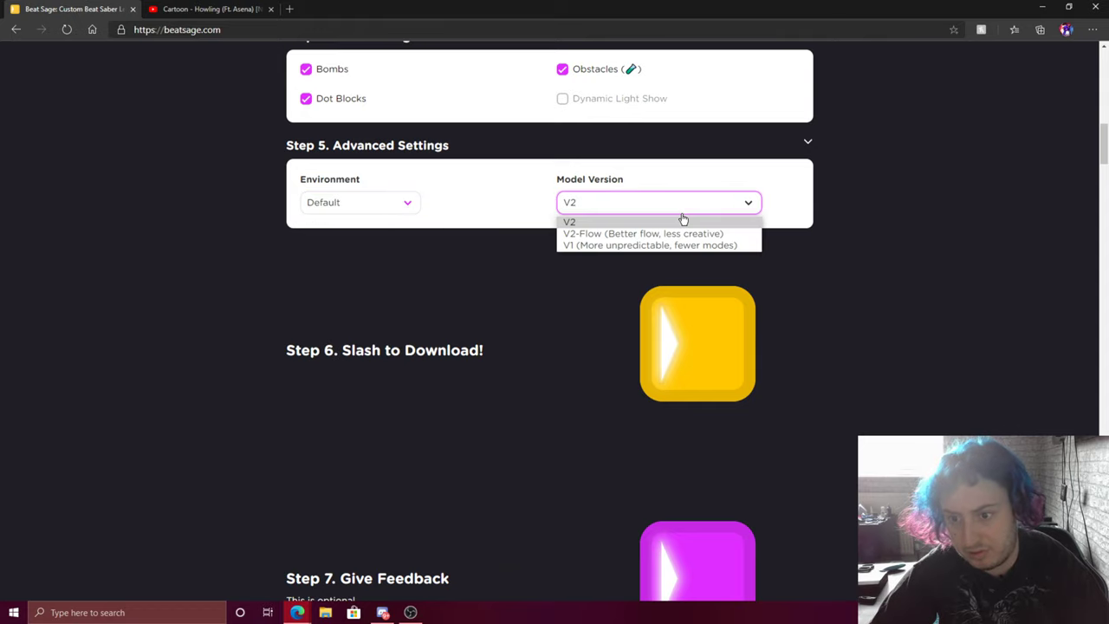
left_click(569, 225)
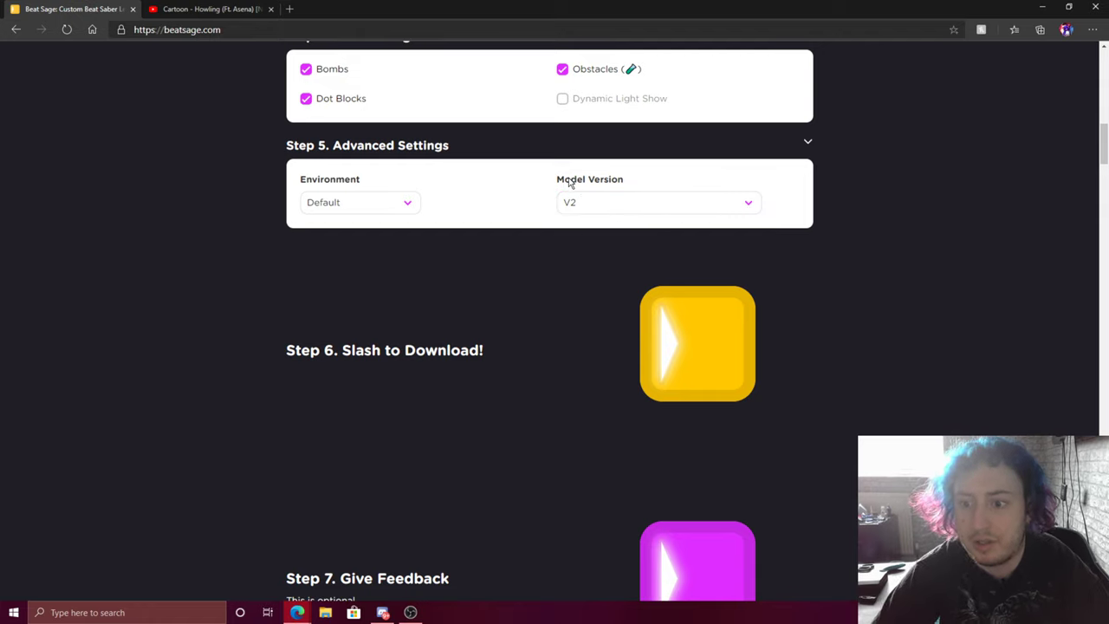
- Look through the remaining FAQ answers and the instructions for installing Beat Sage levels on SteamVR and Oculus Rift
scroll(564, 184, "down", 12)
scroll(549, 321, "down", 6)
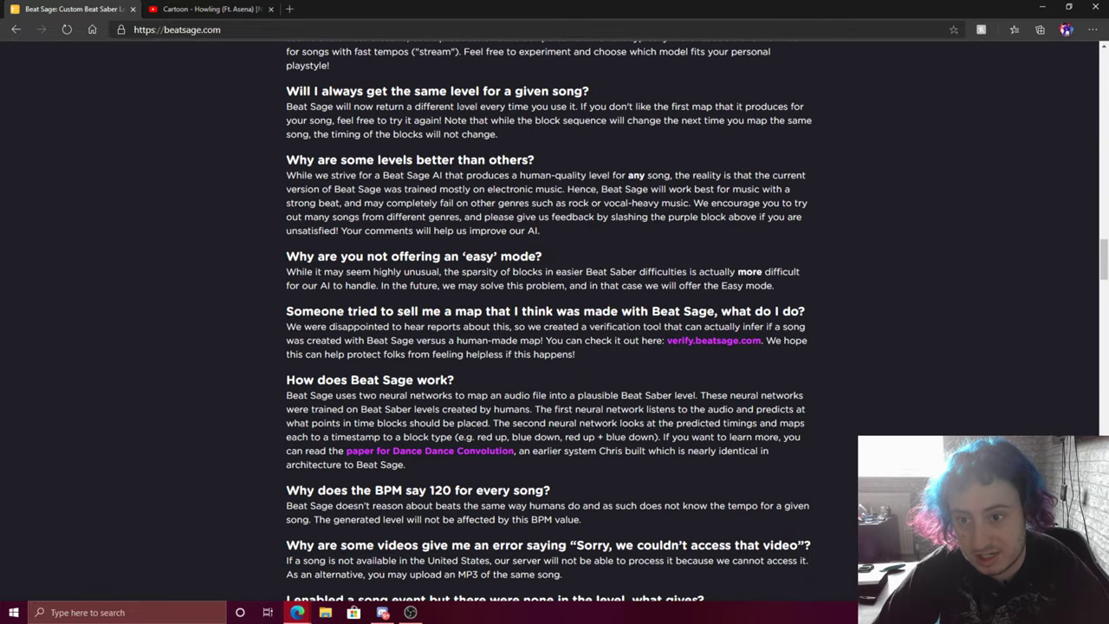
scroll(368, 307, "down", 1)
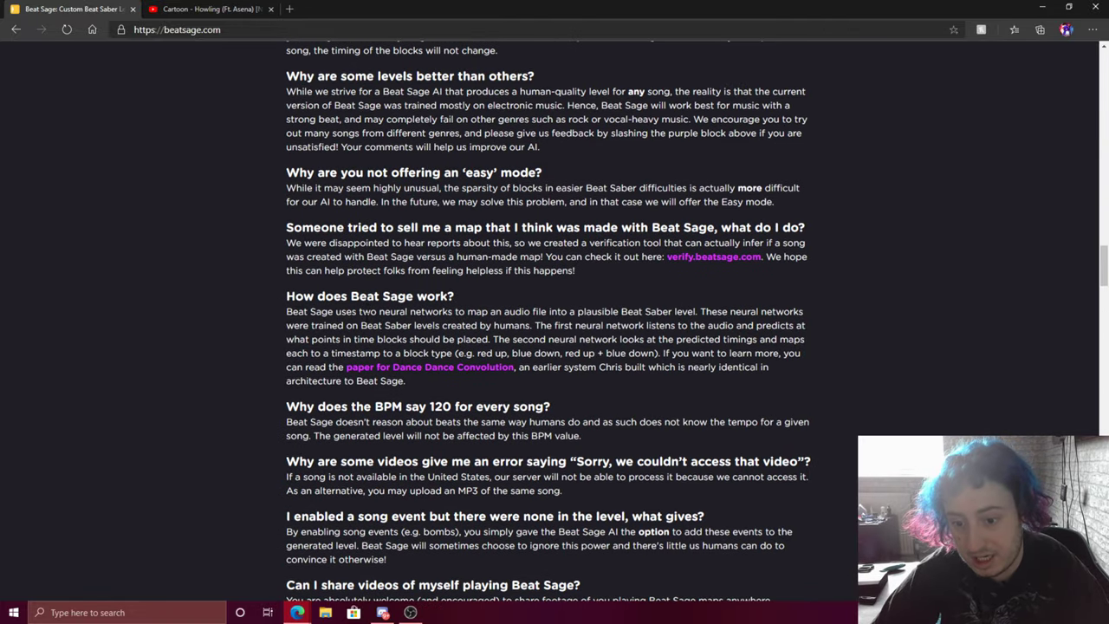
scroll(364, 312, "down", 2)
scroll(355, 340, "down", 3)
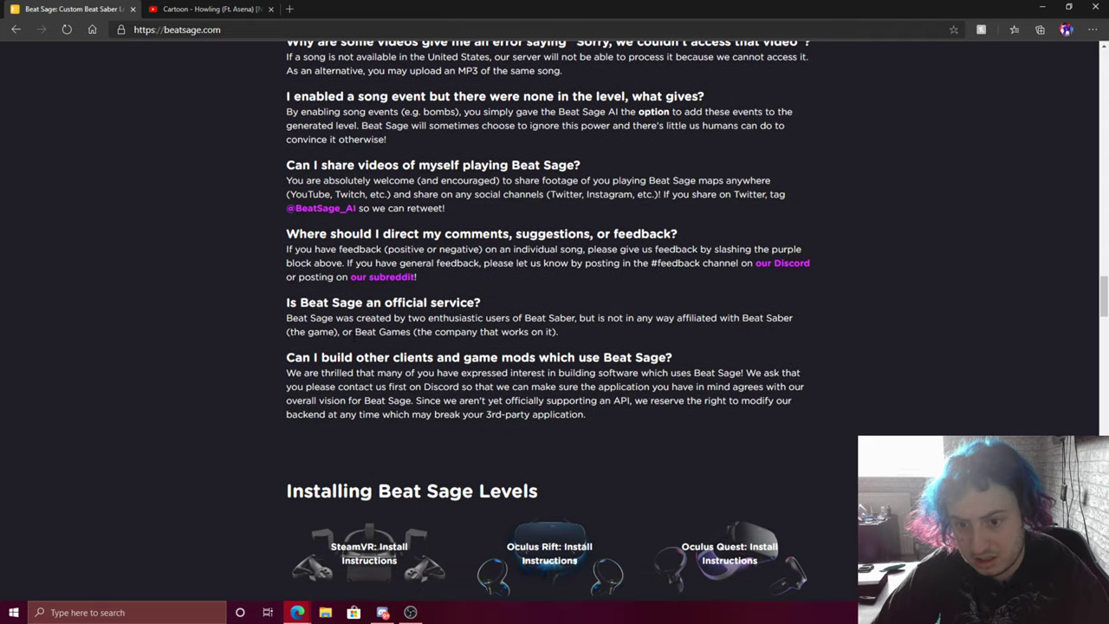
scroll(350, 355, "down", 3)
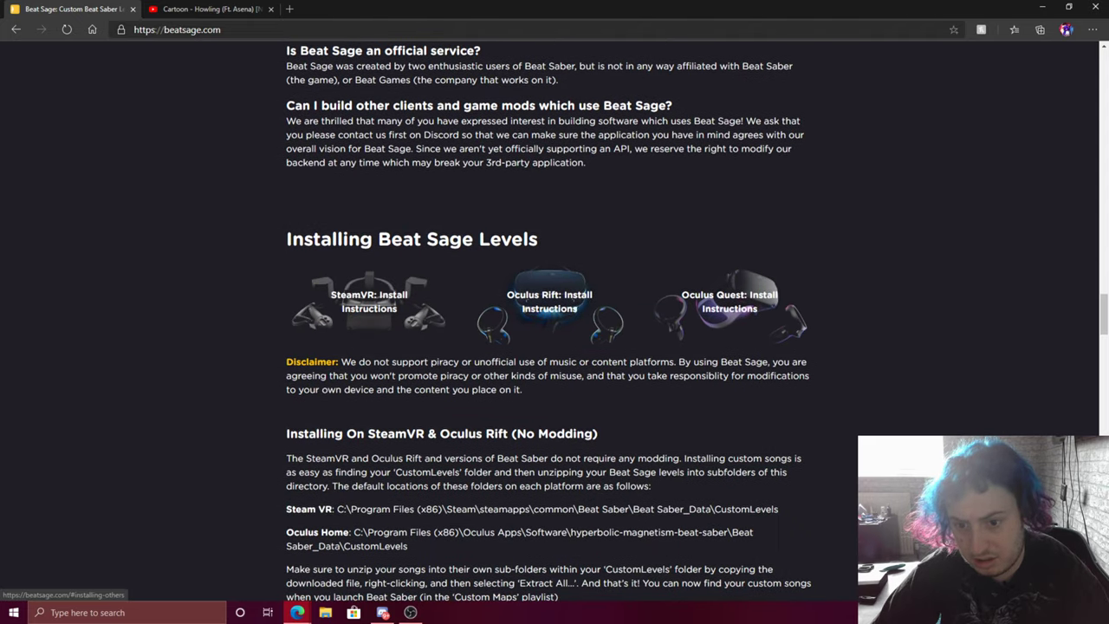
scroll(462, 389, "down", 3)
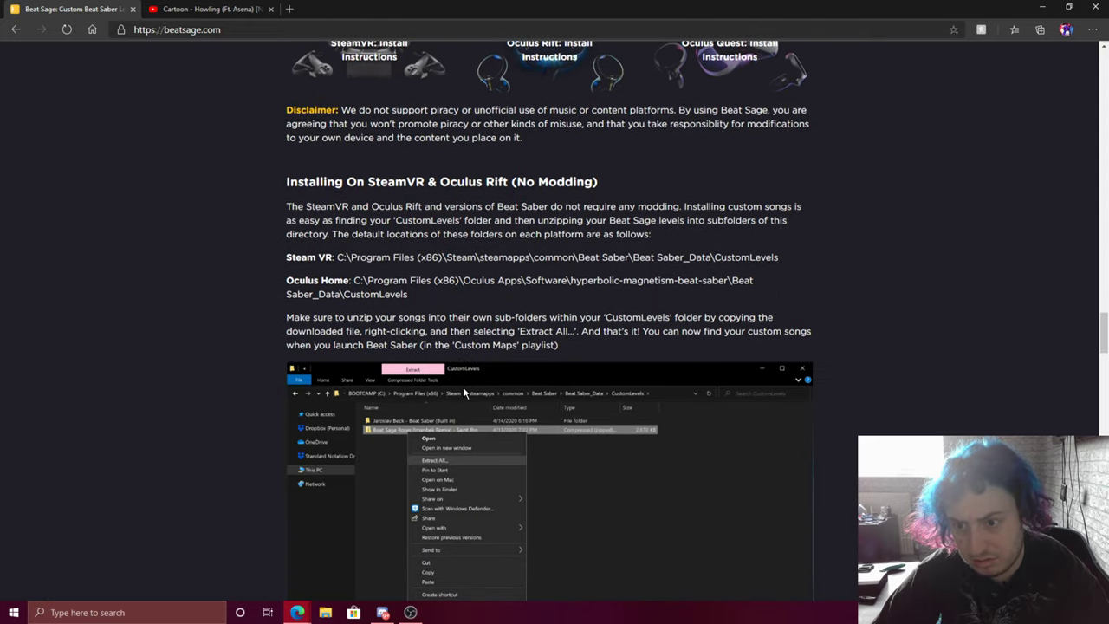
- Look over the CustomLevels folder instructions for SteamVR and Oculus Rift and the Sidequest instructions for Oculus Quest
scroll(463, 387, "down", 2)
scroll(463, 386, "up", 3)
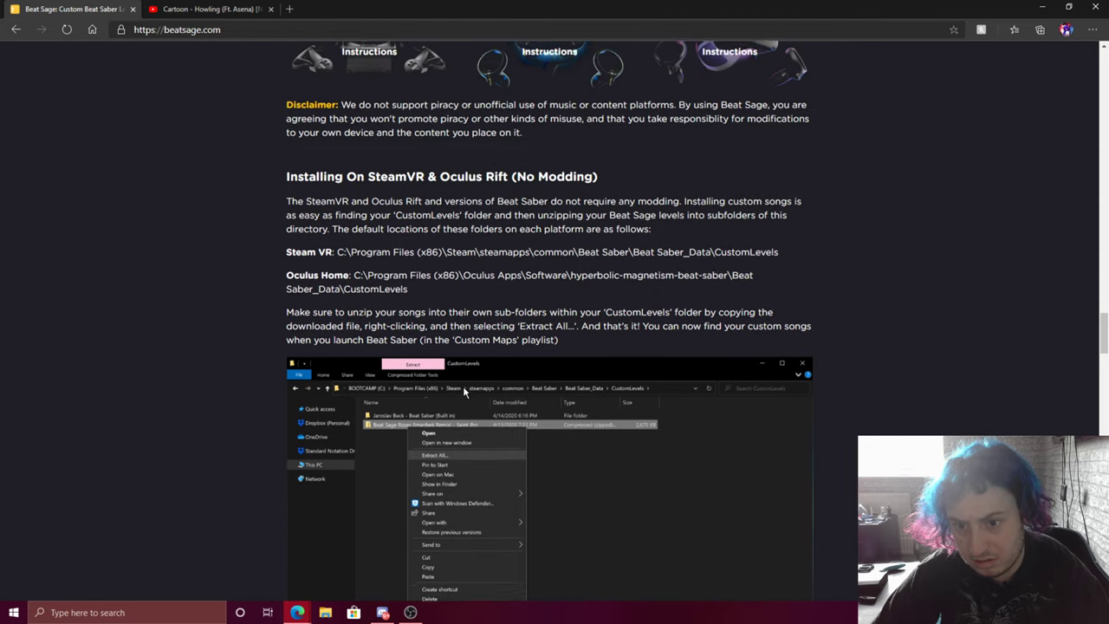
scroll(462, 381, "down", 6)
scroll(462, 361, "down", 4)
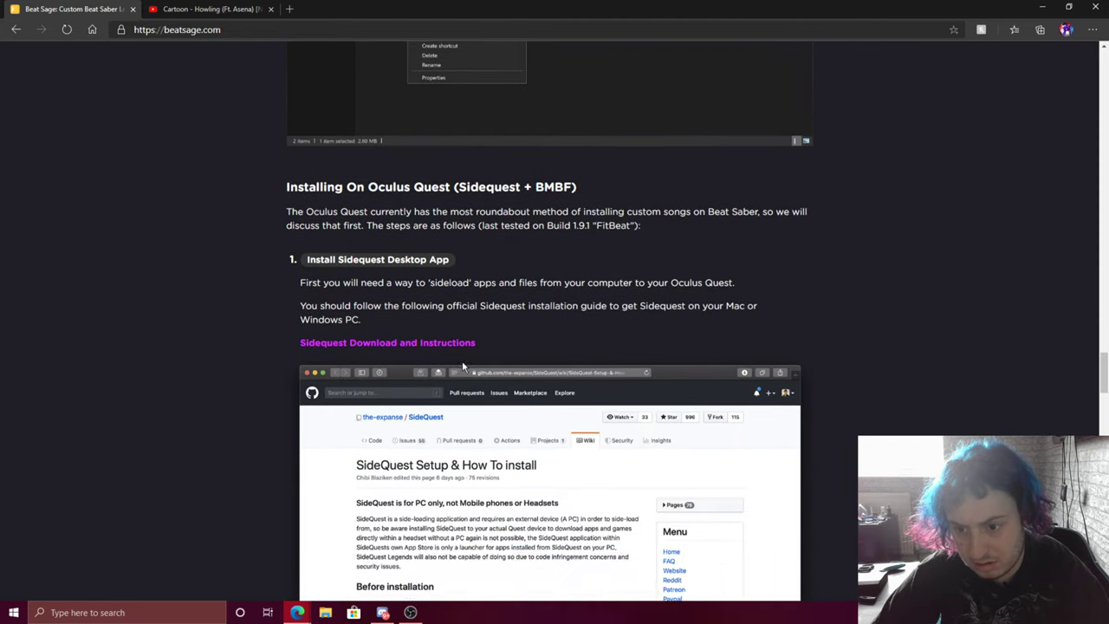
- Read the FAQ answer on the missing easy mode and compare it with the offered difficulty levels
scroll(461, 360, "up", 18)
scroll(462, 360, "up", 6)
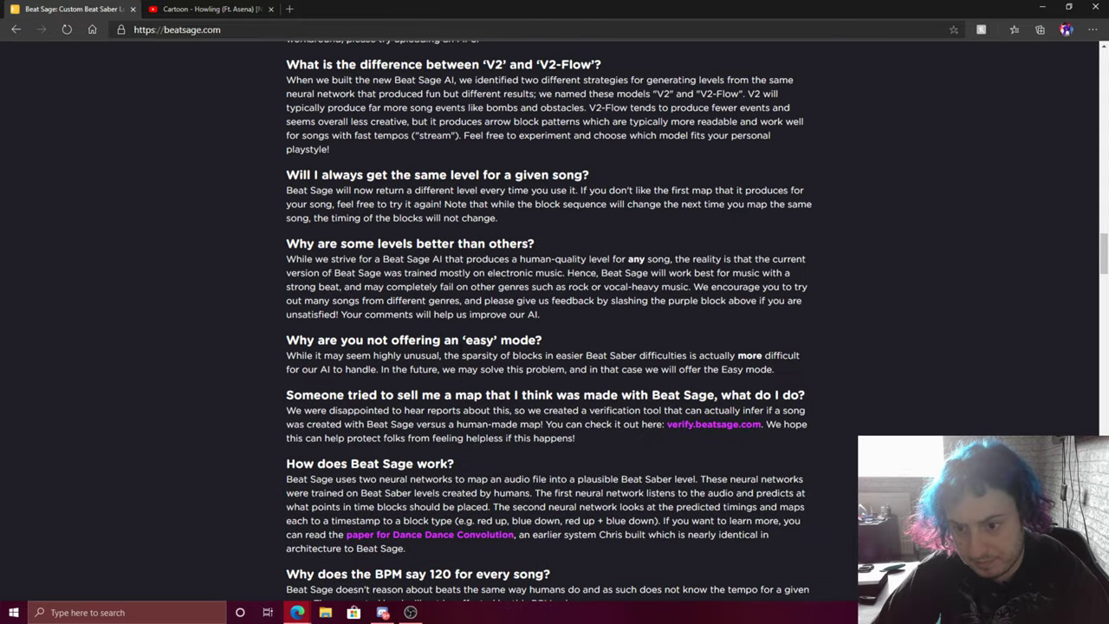
left_click_drag(386, 356, 501, 356)
left_click(501, 356)
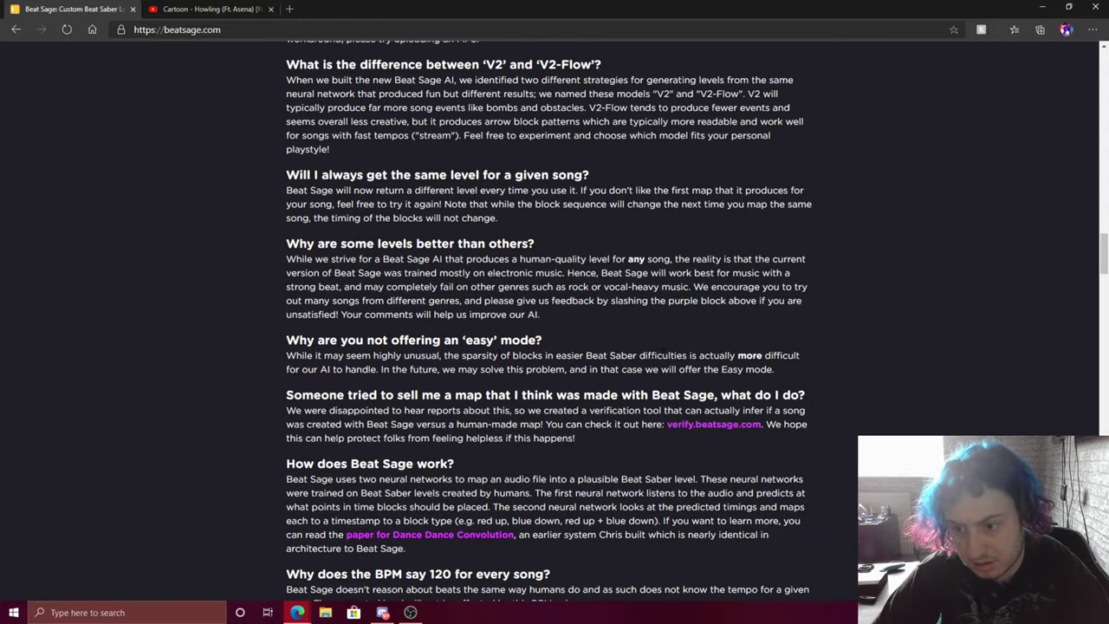
scroll(523, 320, "up", 1)
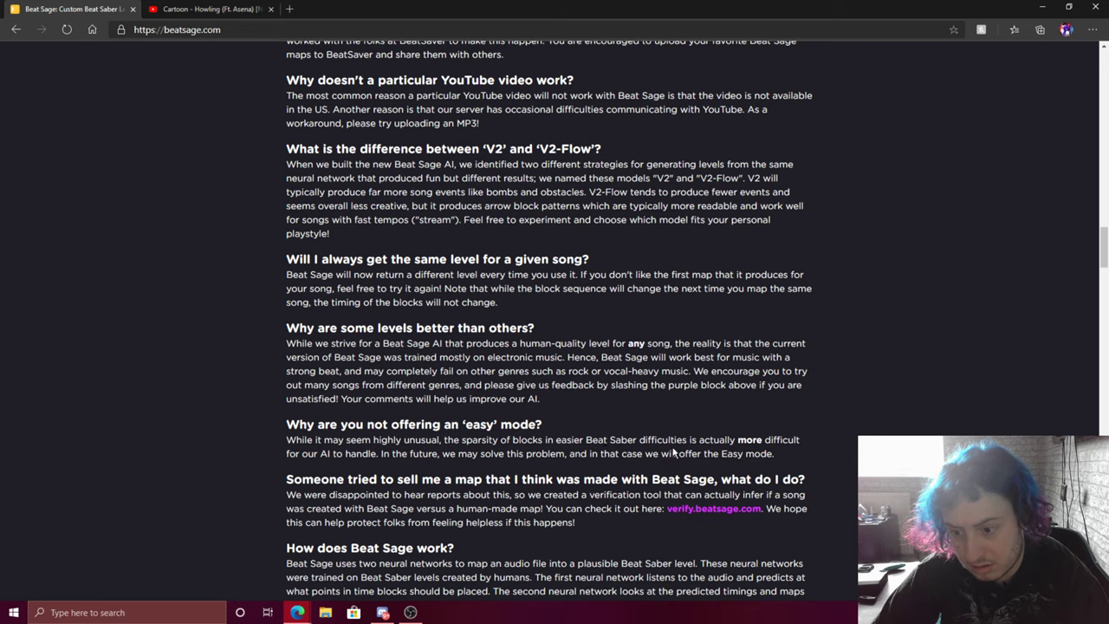
scroll(669, 402, "up", 20)
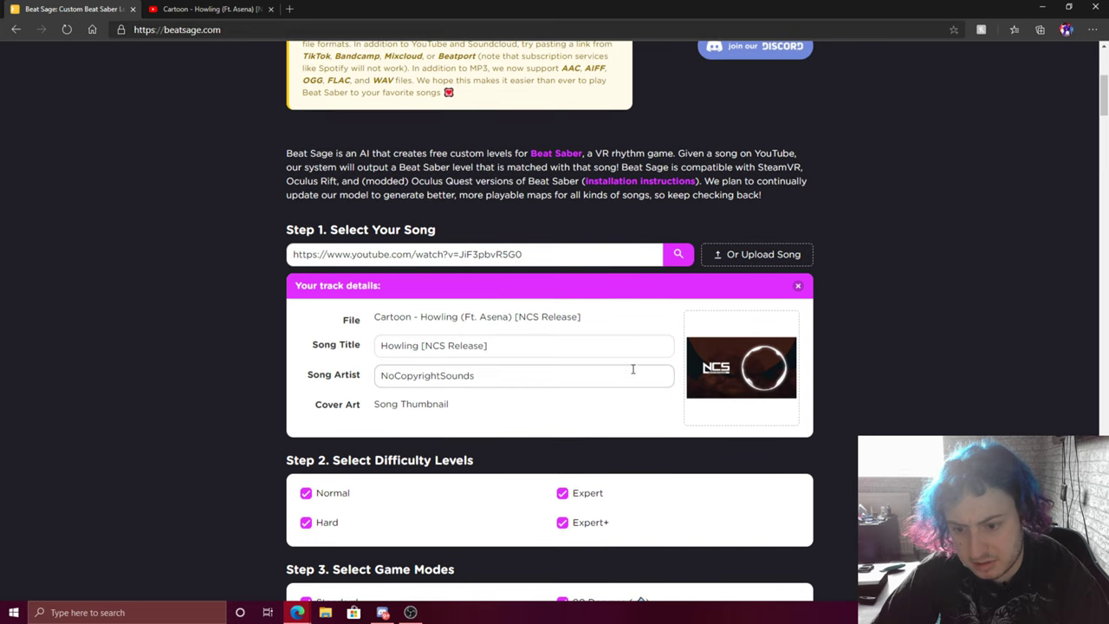
- Read the FAQ answer on whether Beat Sage will always be free
scroll(615, 374, "down", 20)
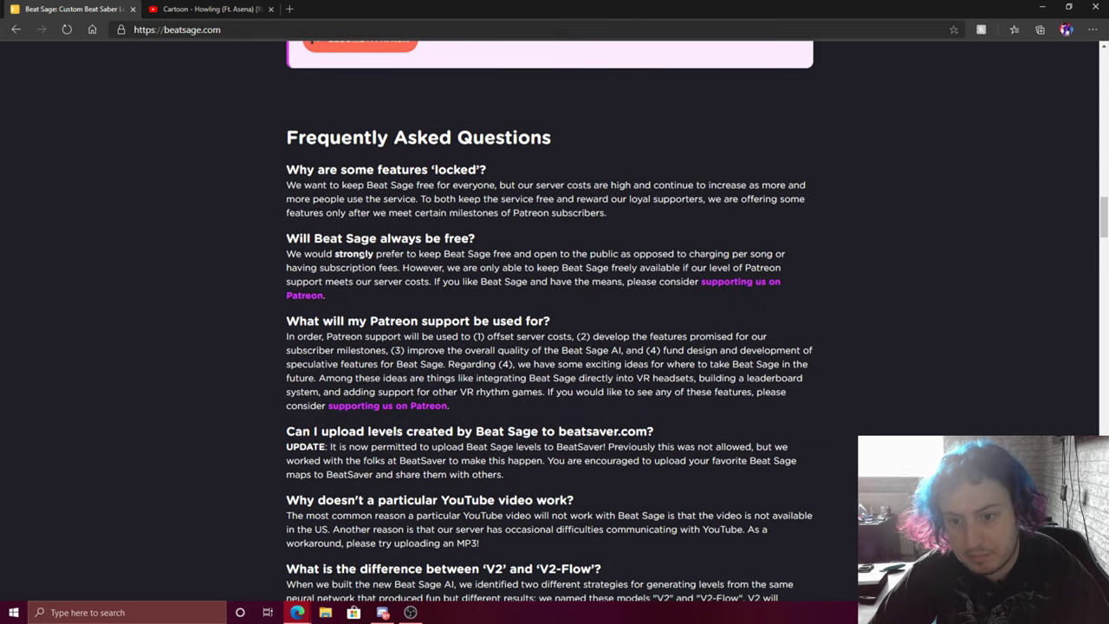
left_click_drag(359, 254, 761, 265)
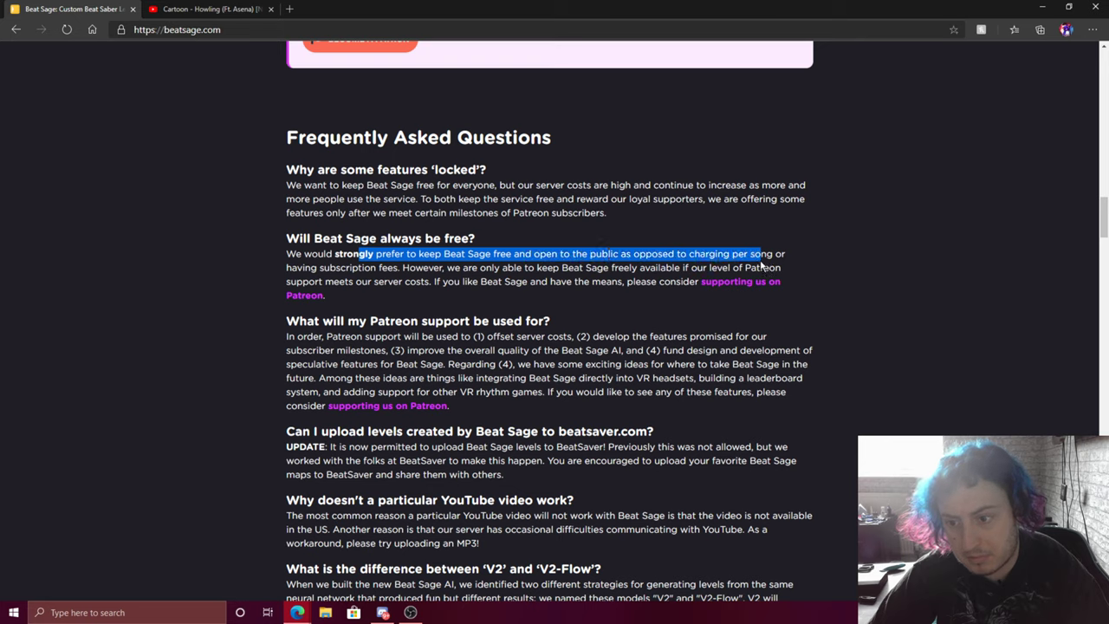
left_click(761, 264)
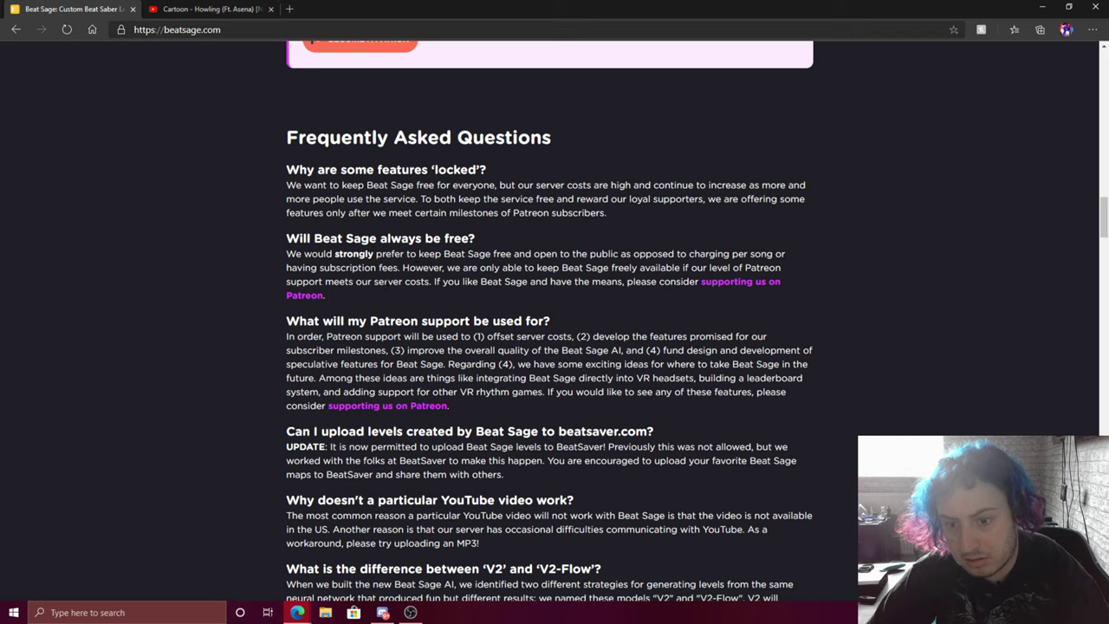
left_click_drag(435, 281, 646, 283)
left_click(645, 282)
scroll(476, 358, "down", 1)
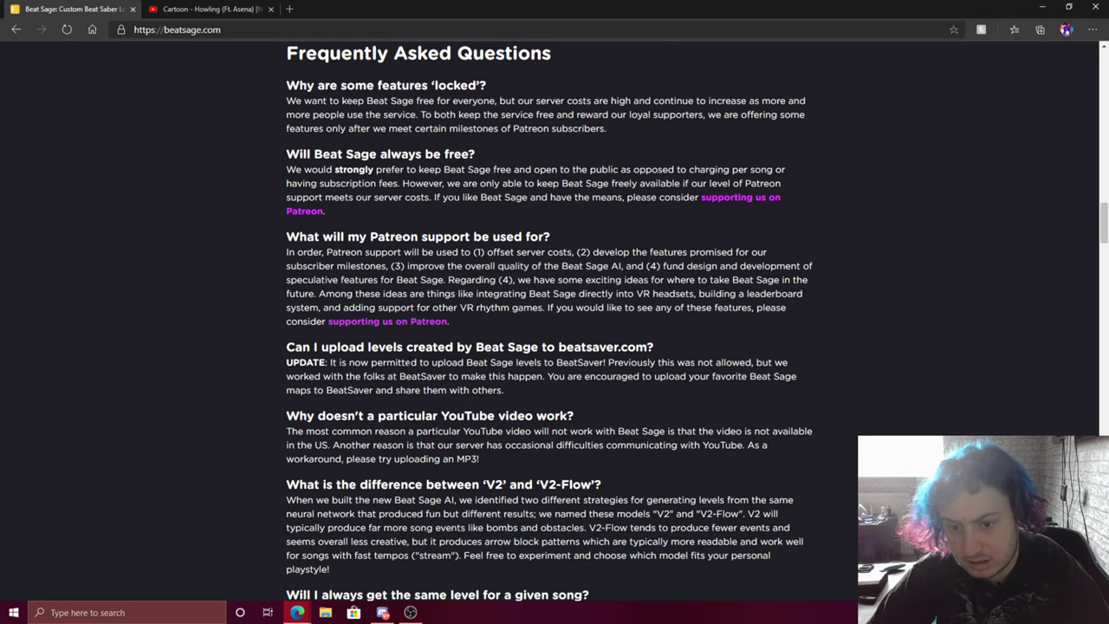
- Read the FAQ answers on uploading Beat Sage levels to BeatSaver and on why a YouTube video may not work
mouse_move(411, 362)
left_mouse_down()
mouse_move(697, 363)
mouse_move(448, 378)
mouse_move(741, 390)
mouse_move(771, 378)
mouse_move(736, 390)
left_mouse_up()
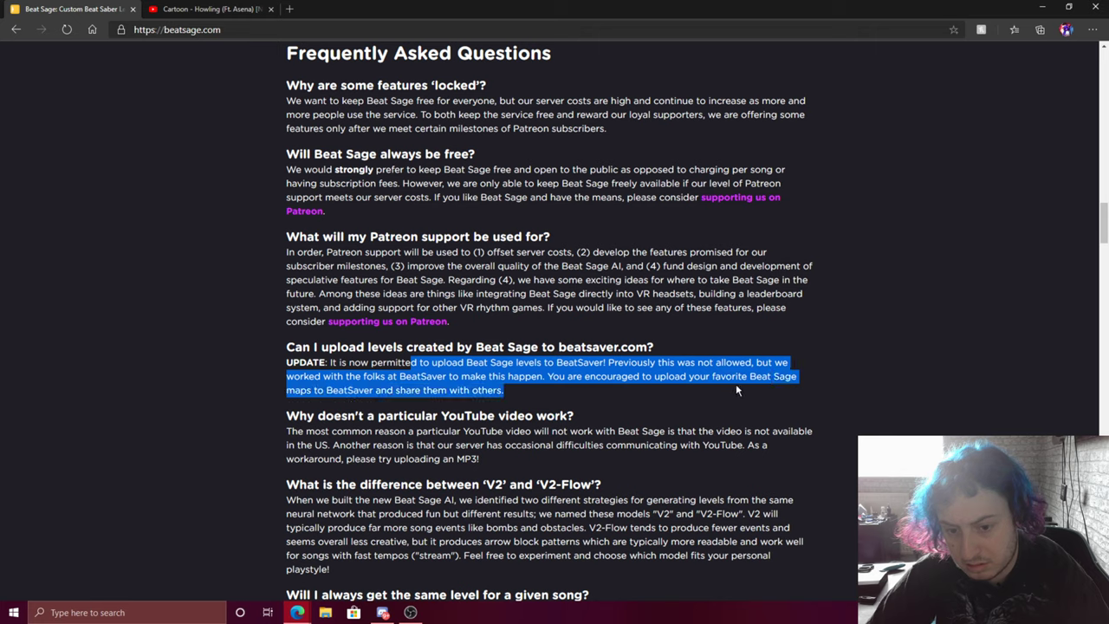
left_click(732, 384)
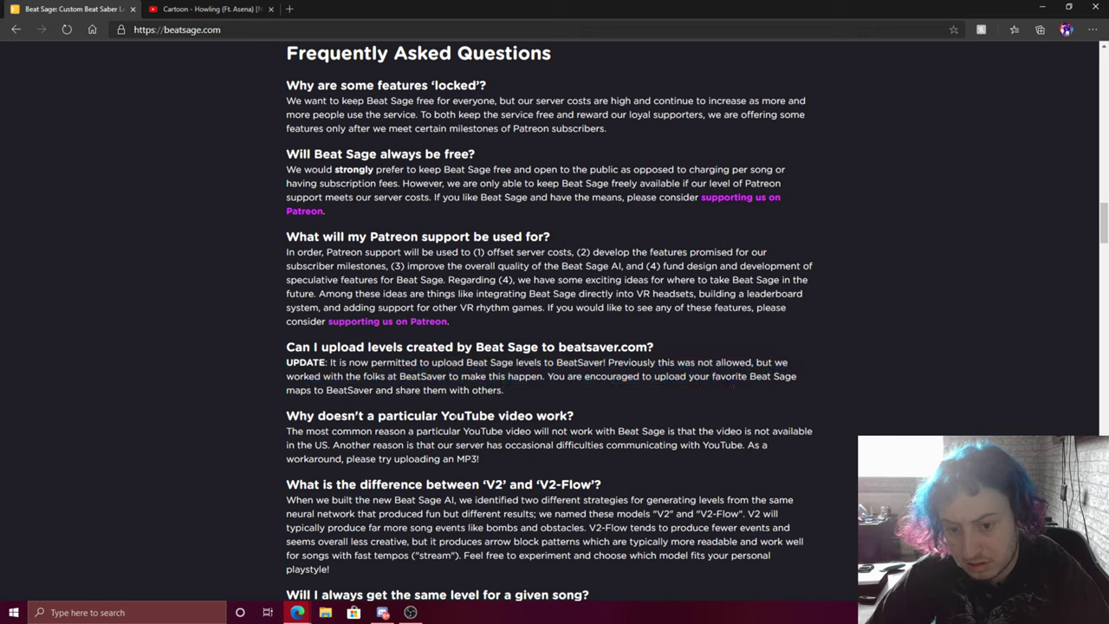
left_click_drag(343, 431, 671, 431)
left_click(671, 430)
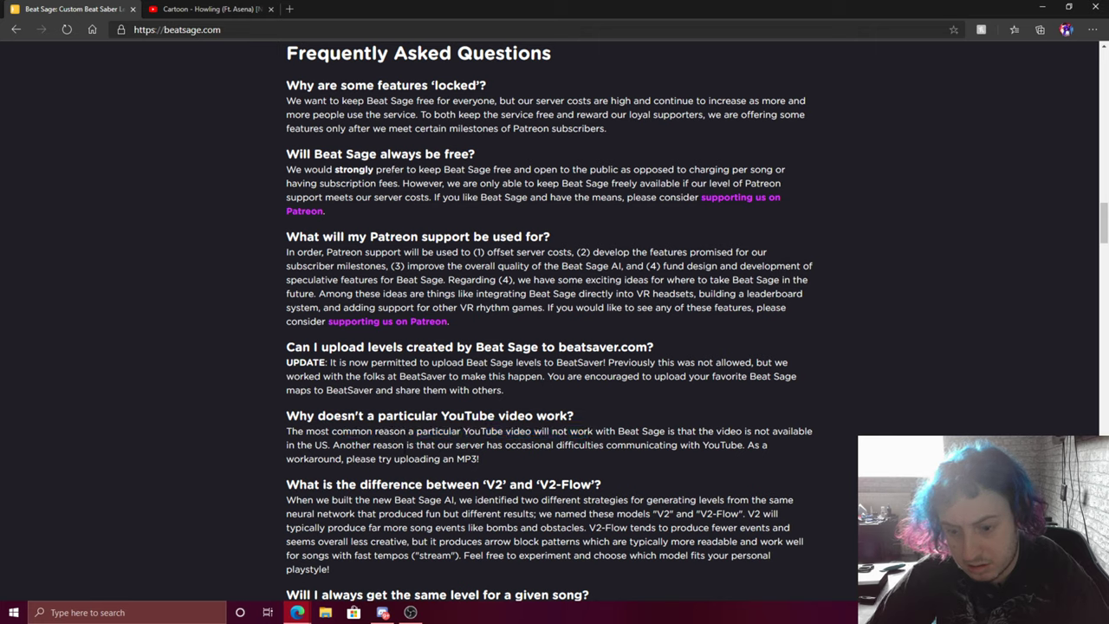
left_click_drag(402, 432, 362, 445)
left_click(362, 445)
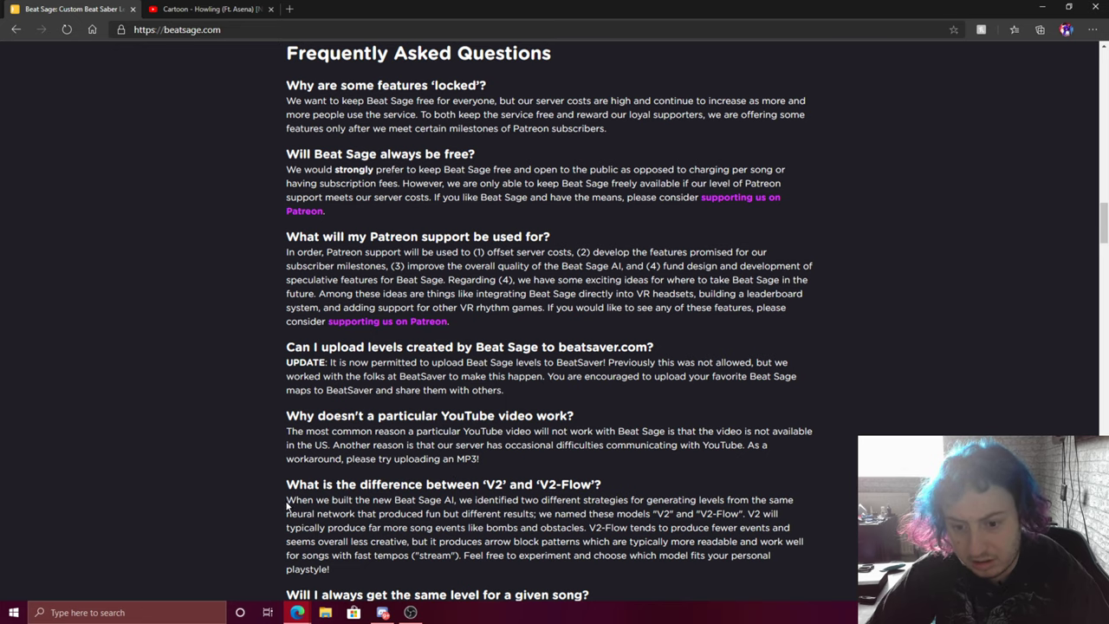
- Read the FAQ answer on the difference between the V2 and V2-Flow models
left_click_drag(287, 485, 626, 500)
left_click(640, 511)
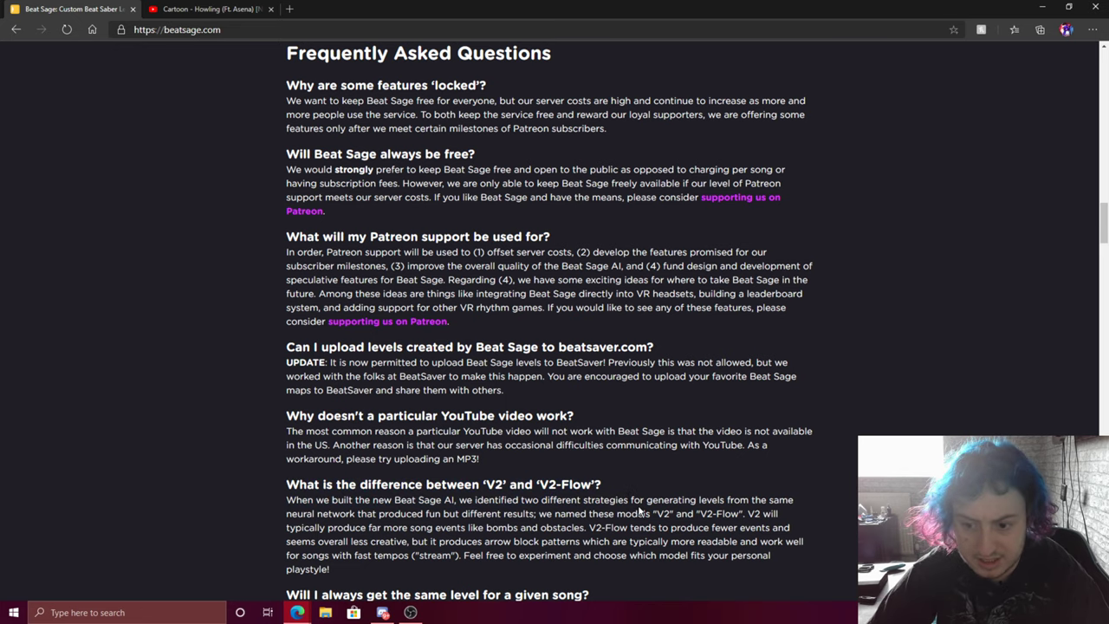
scroll(434, 565, "down", 1)
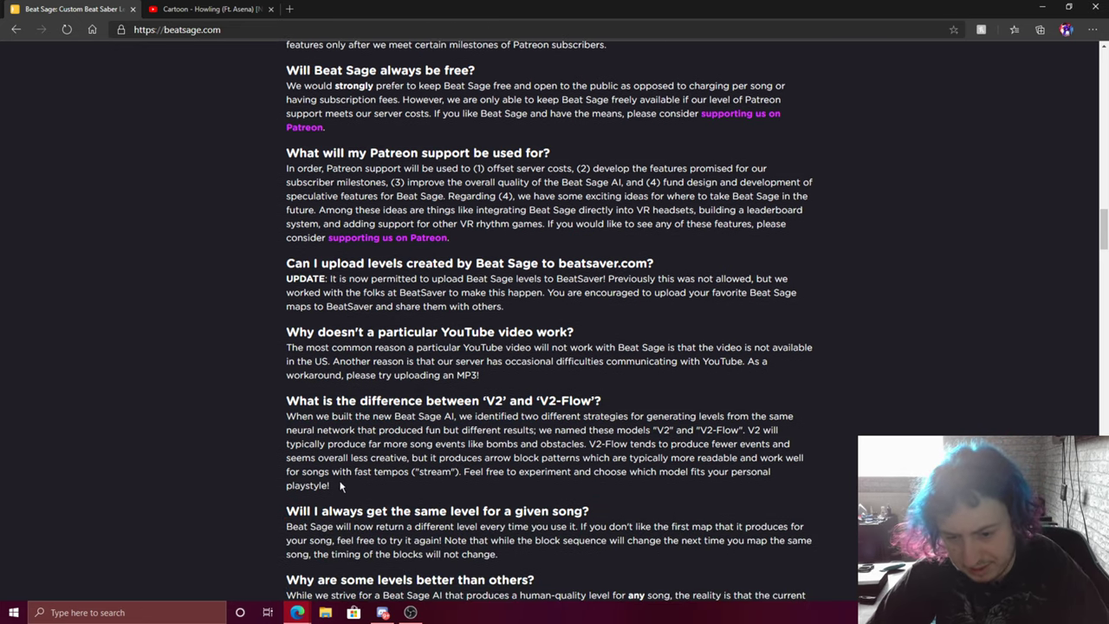
left_click_drag(339, 486, 275, 399)
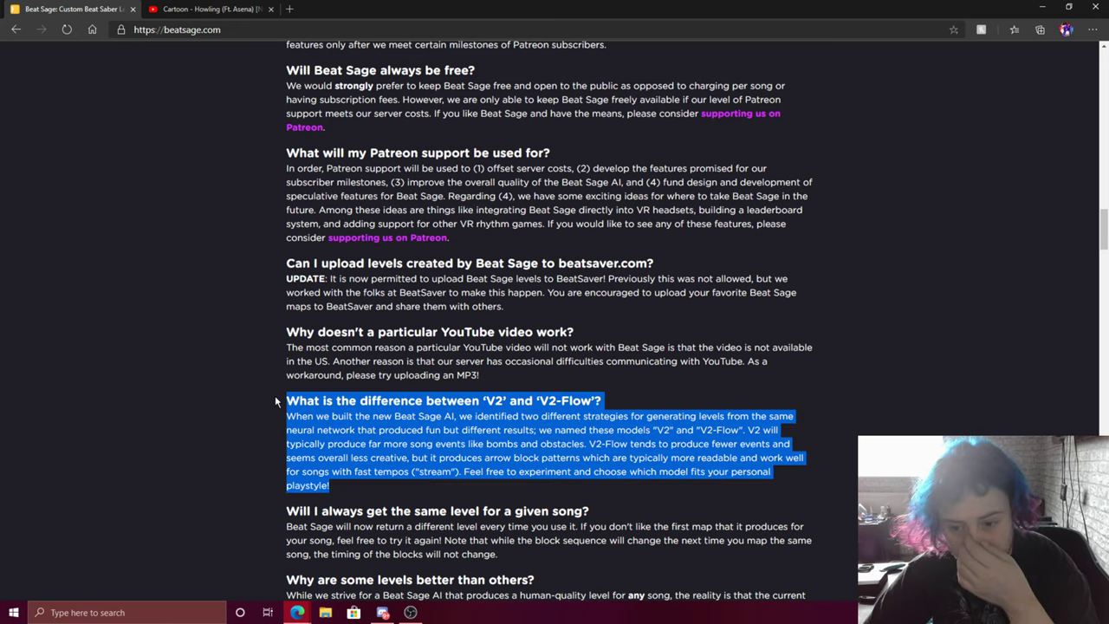
left_click(275, 395)
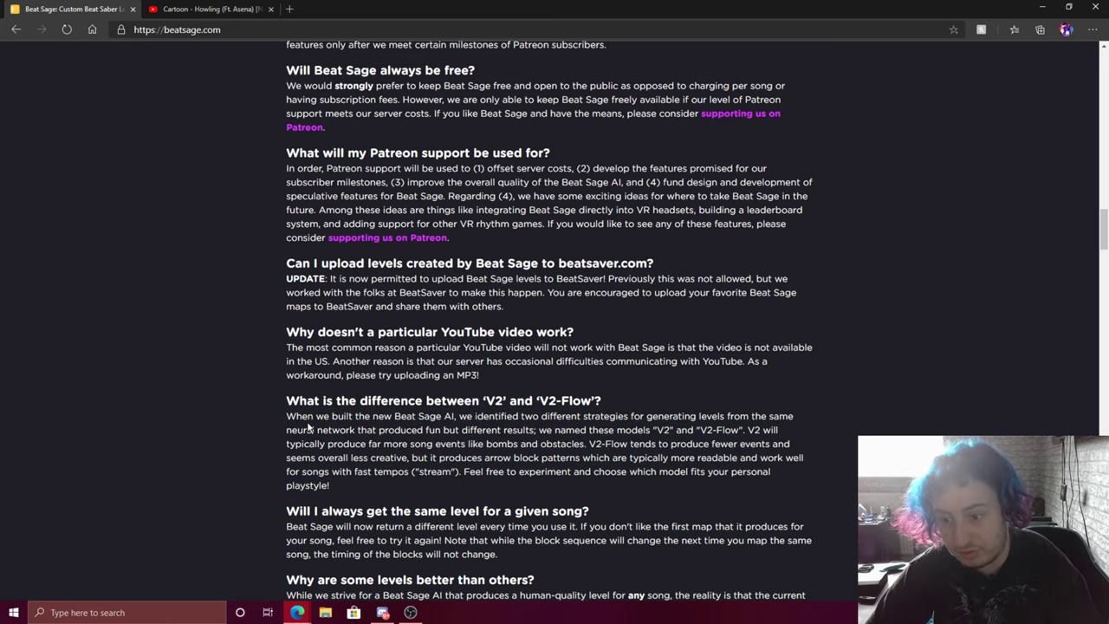
scroll(308, 426, "down", 1)
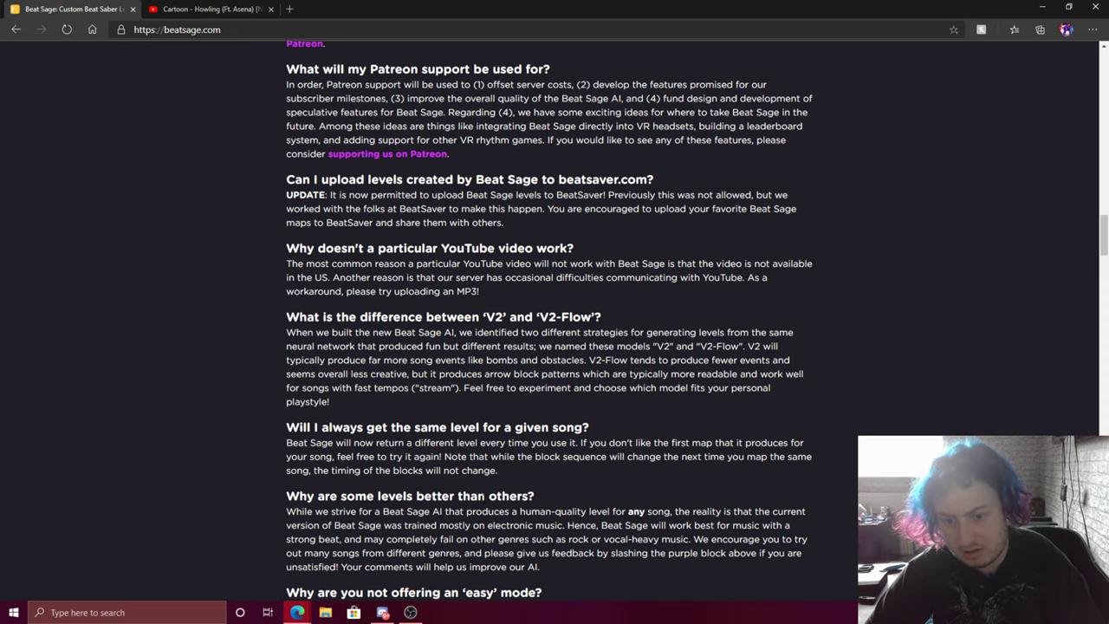
- Read the FAQ answers on verifying maps offered for sale and on the BPM of 120 given for every song
scroll(494, 509, "down", 1)
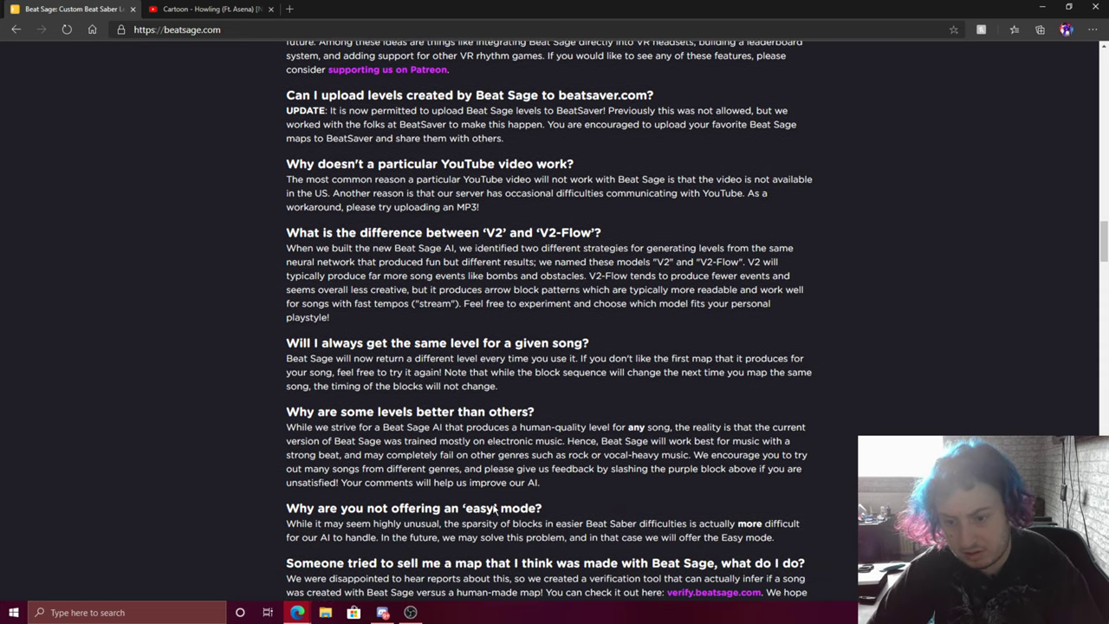
scroll(275, 495, "down", 1)
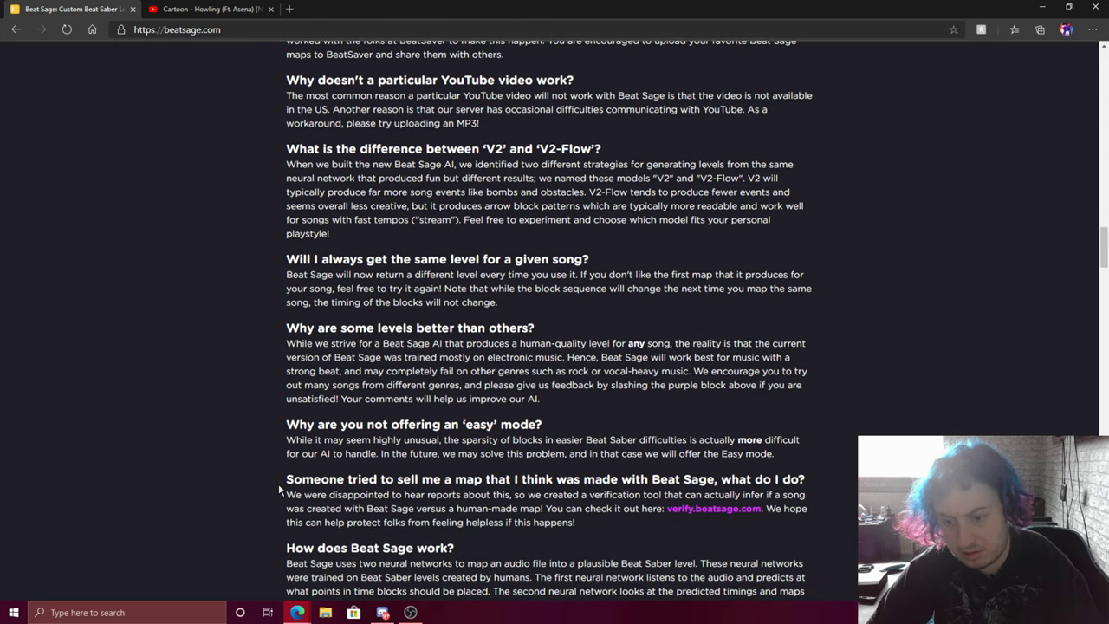
left_click_drag(286, 501, 809, 498)
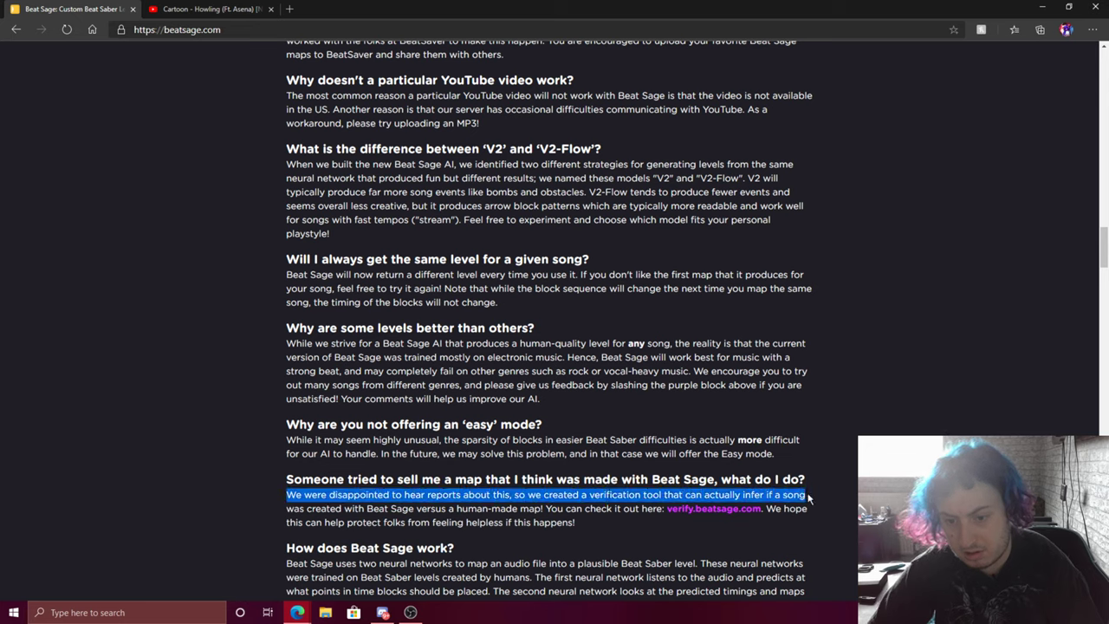
left_click(762, 499)
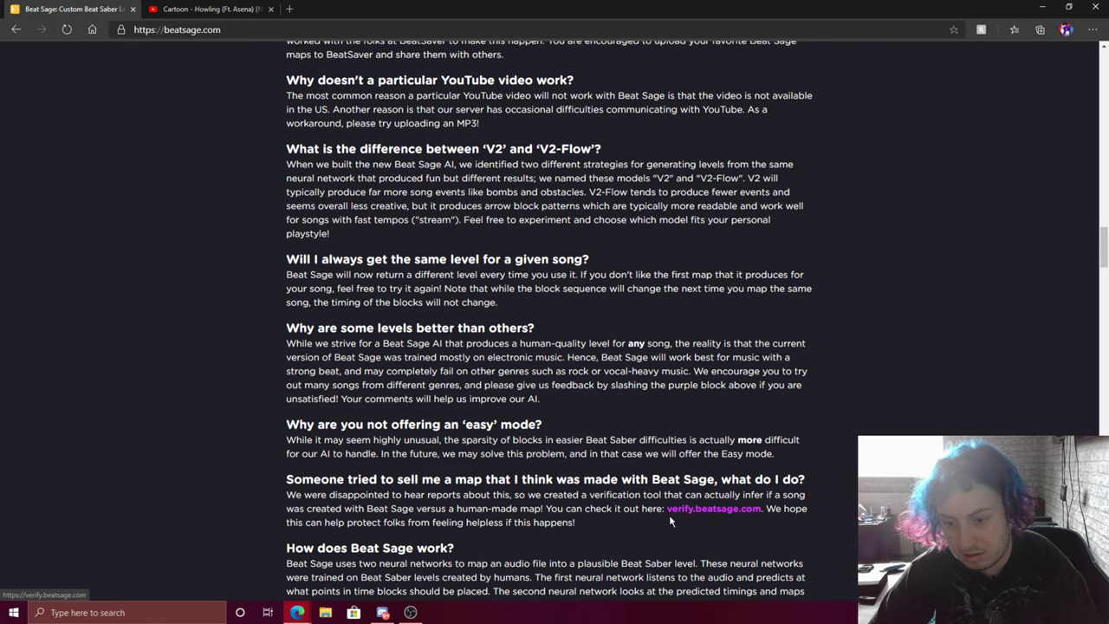
scroll(669, 515, "down", 1)
scroll(611, 533, "down", 1)
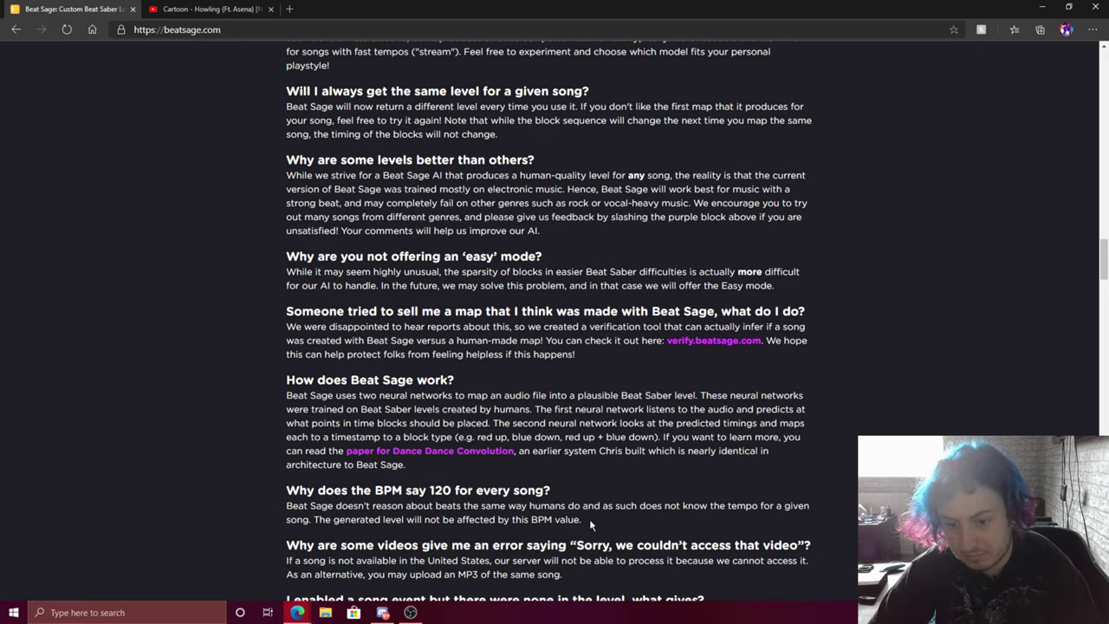
left_click_drag(567, 519, 552, 519)
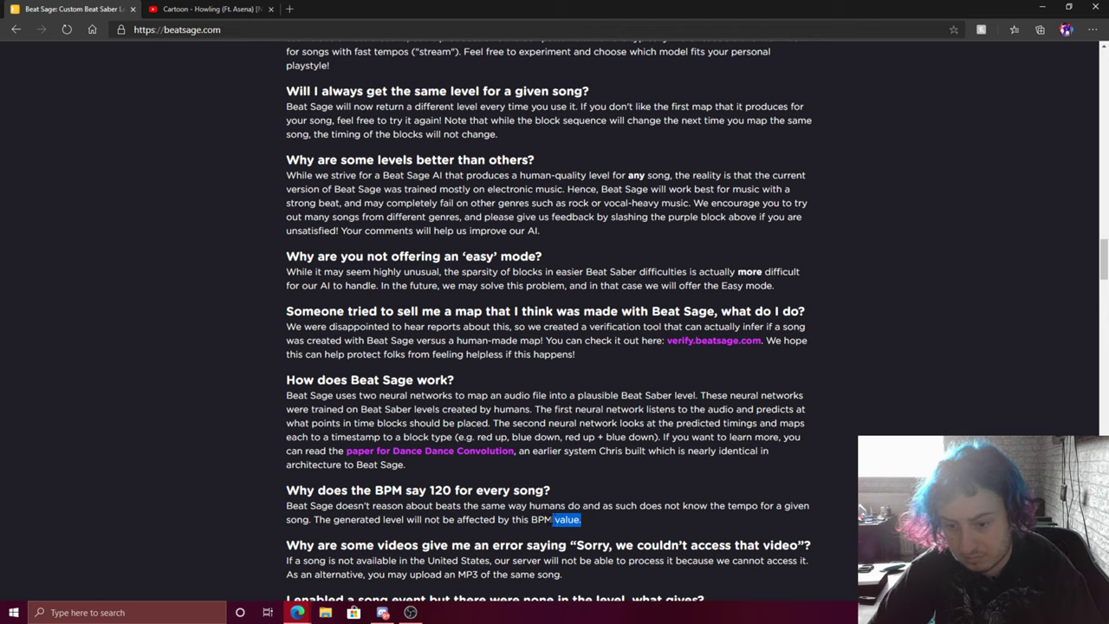
left_click_drag(552, 519, 304, 525)
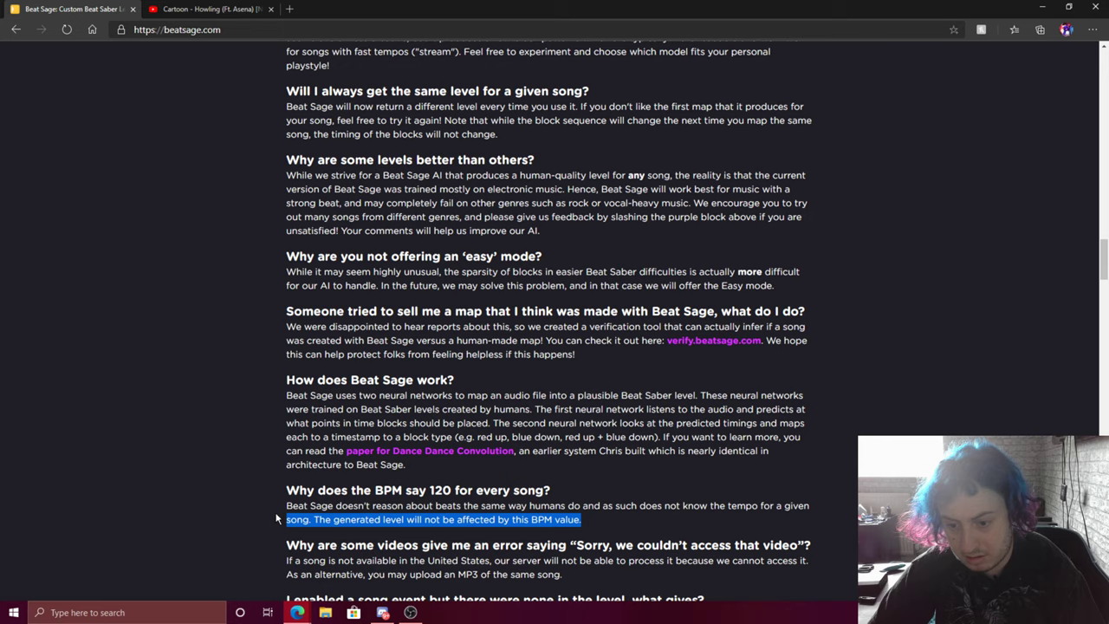
left_click(277, 518)
- Review the track details, difficulty levels, game modes, song events and advanced settings before generating the level
scroll(504, 347, "up", 15)
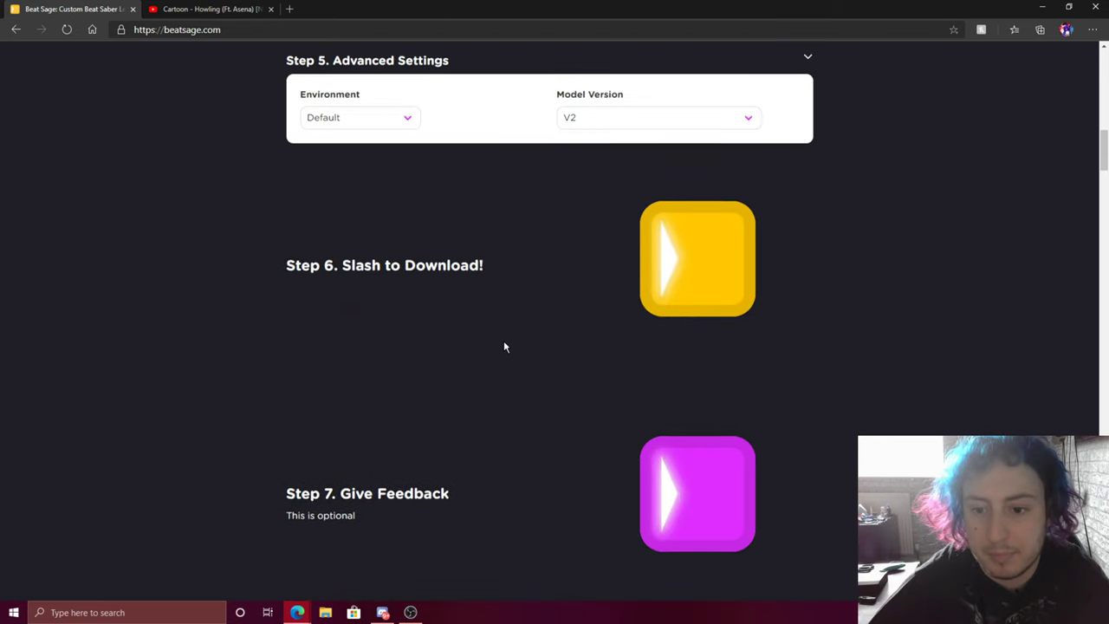
scroll(504, 346, "up", 8)
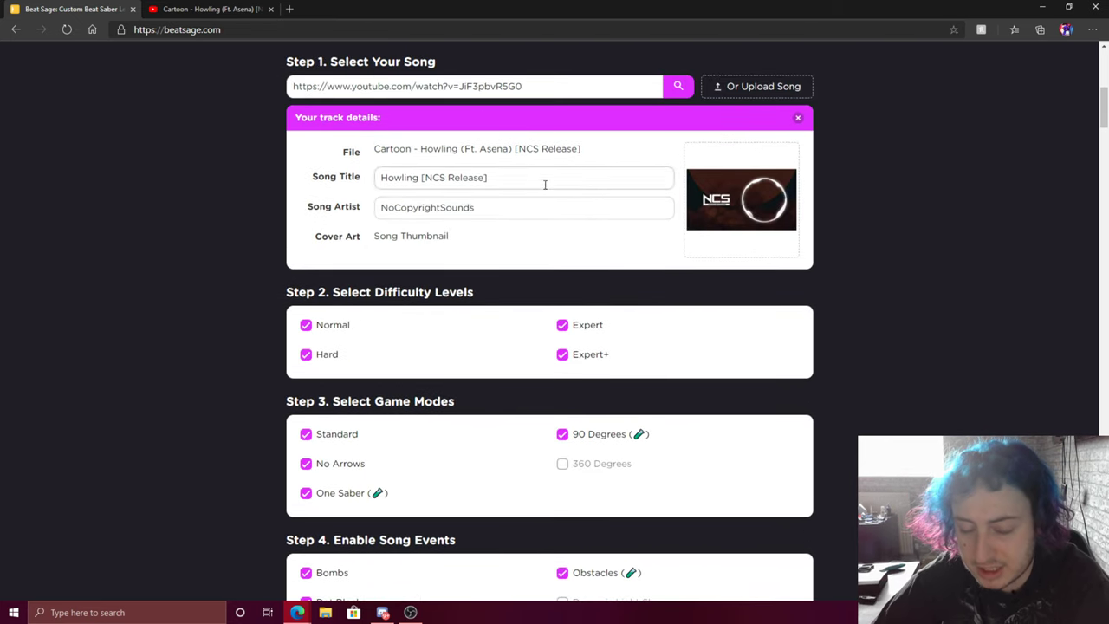
scroll(545, 185, "down", 2)
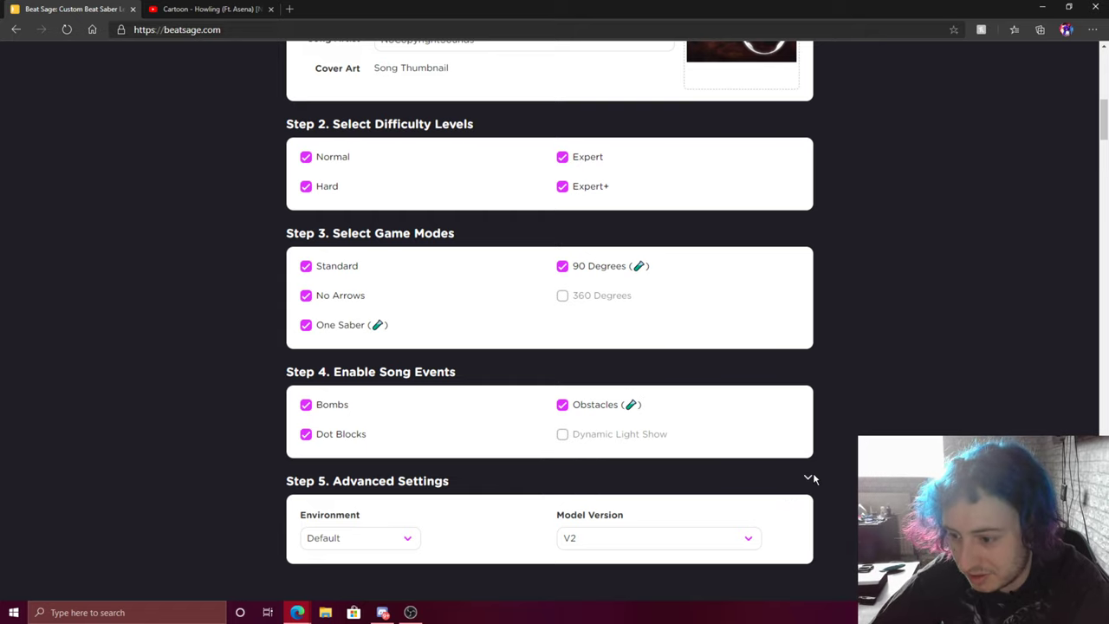
scroll(403, 303, "down", 6)
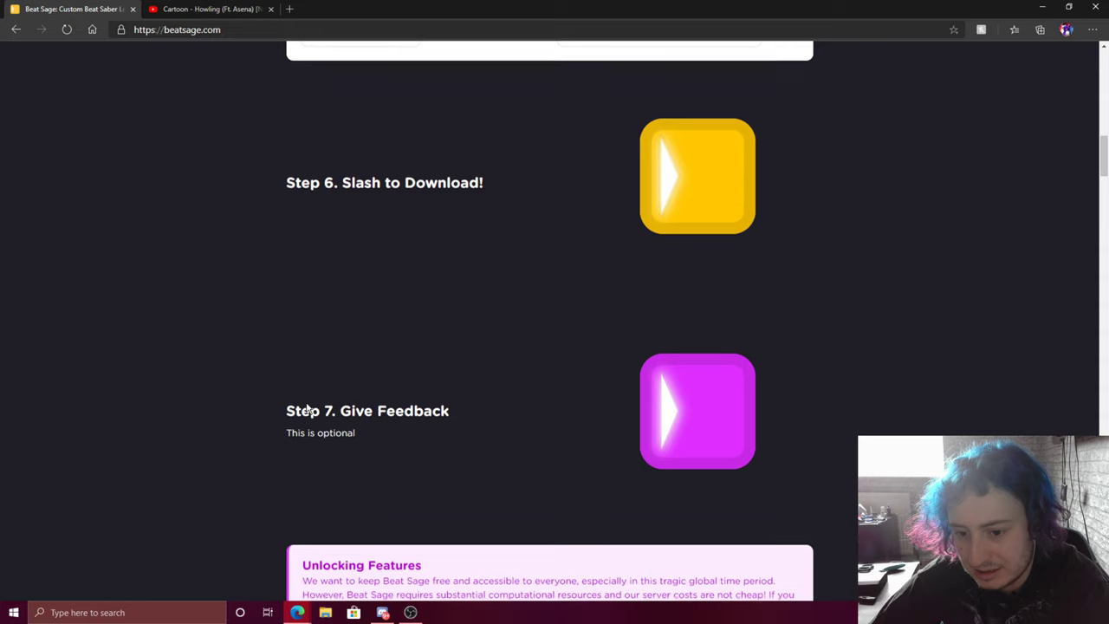
- Open and dismiss the optional feedback form, and generate and download the level for Cartoon - Howling (Ft. Asena) [NCS Release]
left_click_drag(790, 409, 322, 433)
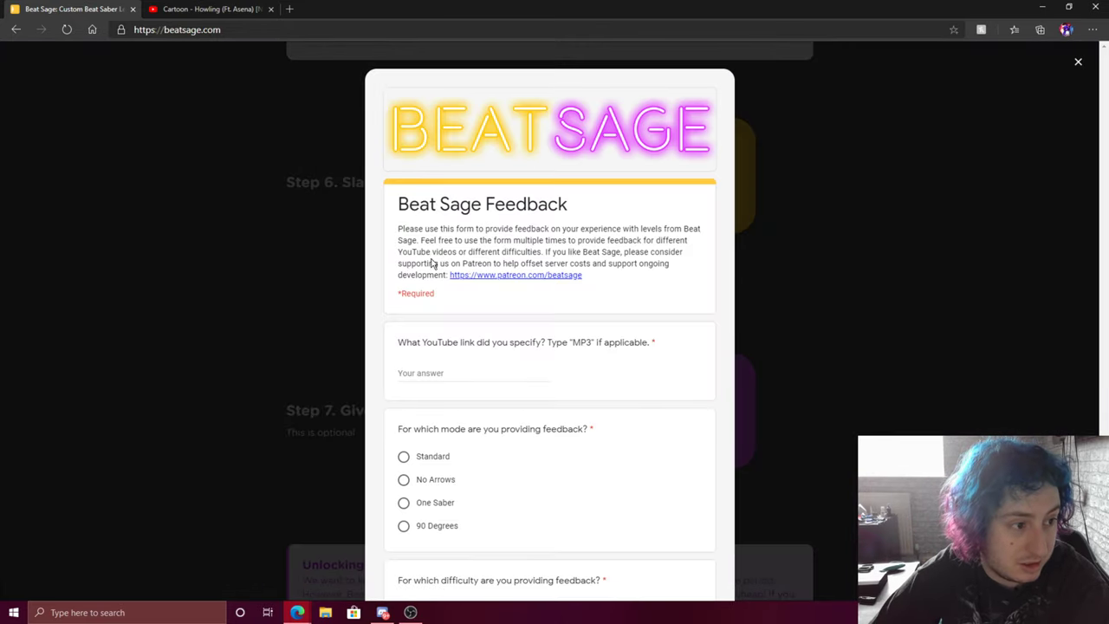
left_click(762, 156)
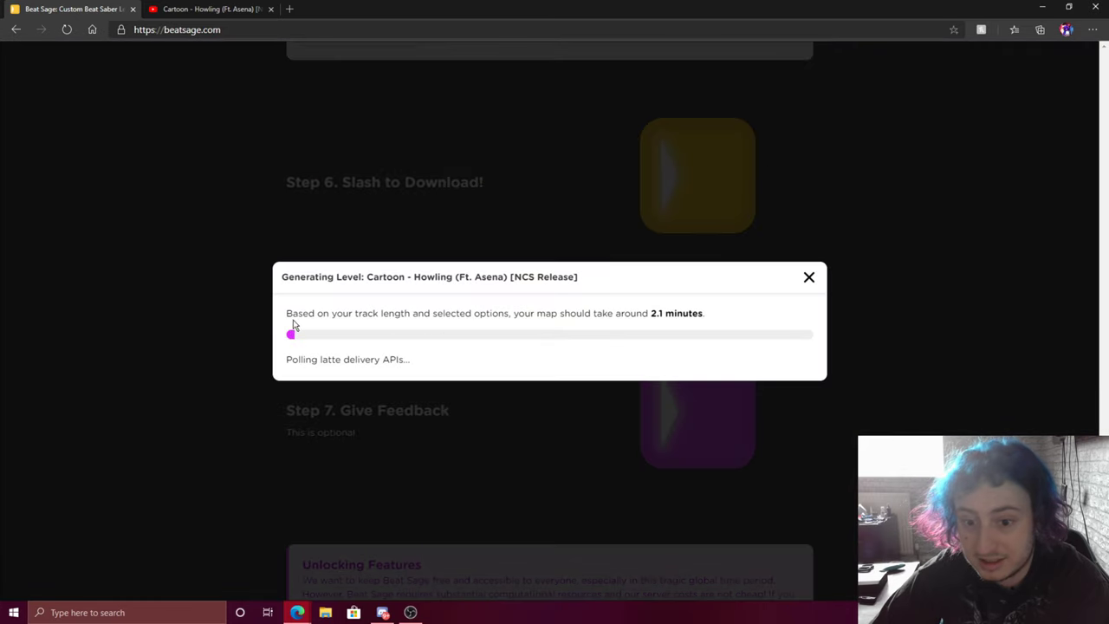
left_click_drag(279, 313, 317, 303)
left_click(314, 303)
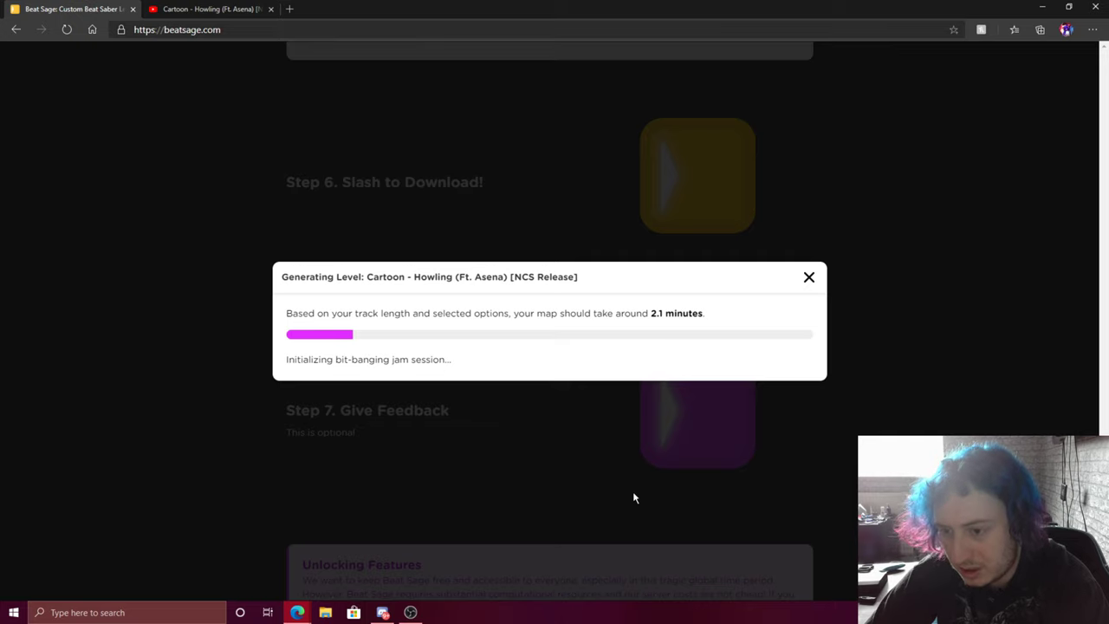
left_click_drag(718, 313, 652, 323)
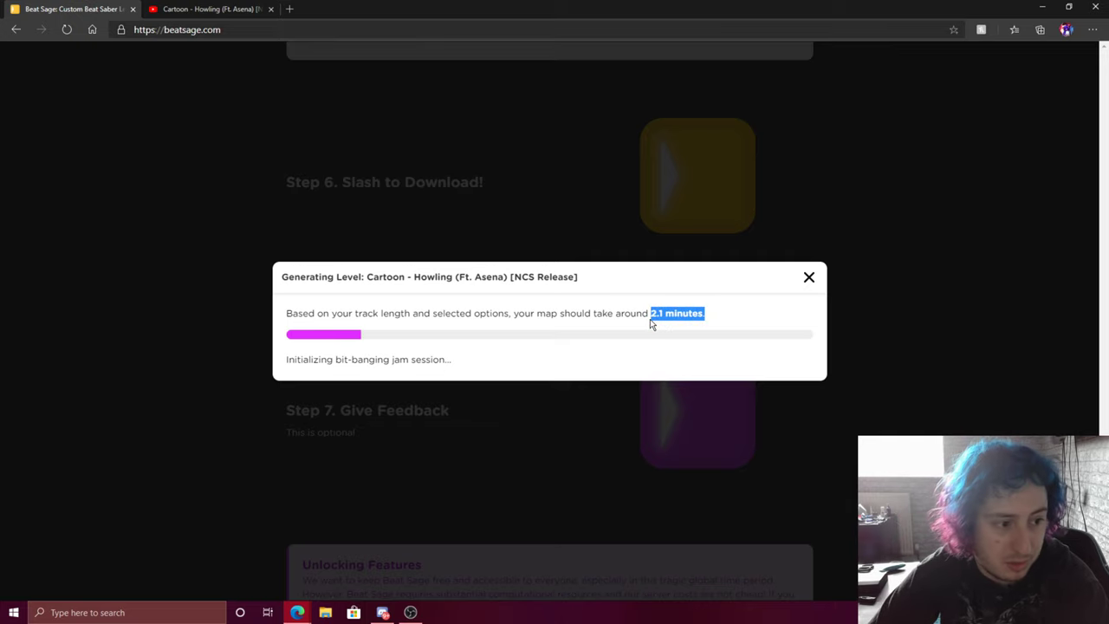
left_click(651, 320)
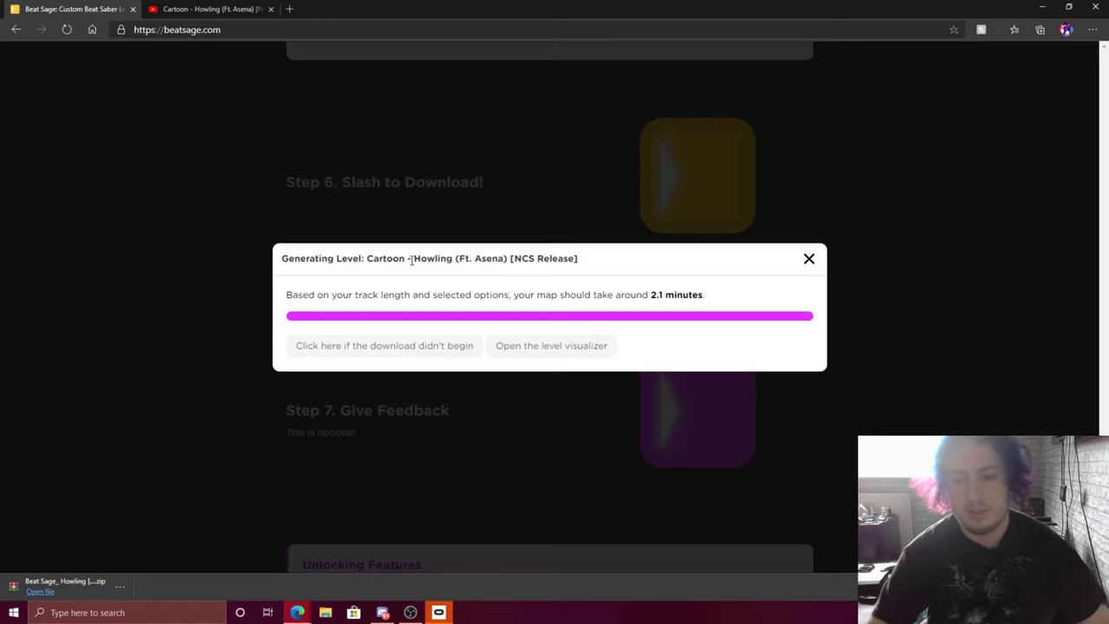
- Open the downloaded Beat Sage_ Howling [NCS Release] zip archive and look over the level files it contains
left_click(90, 582)
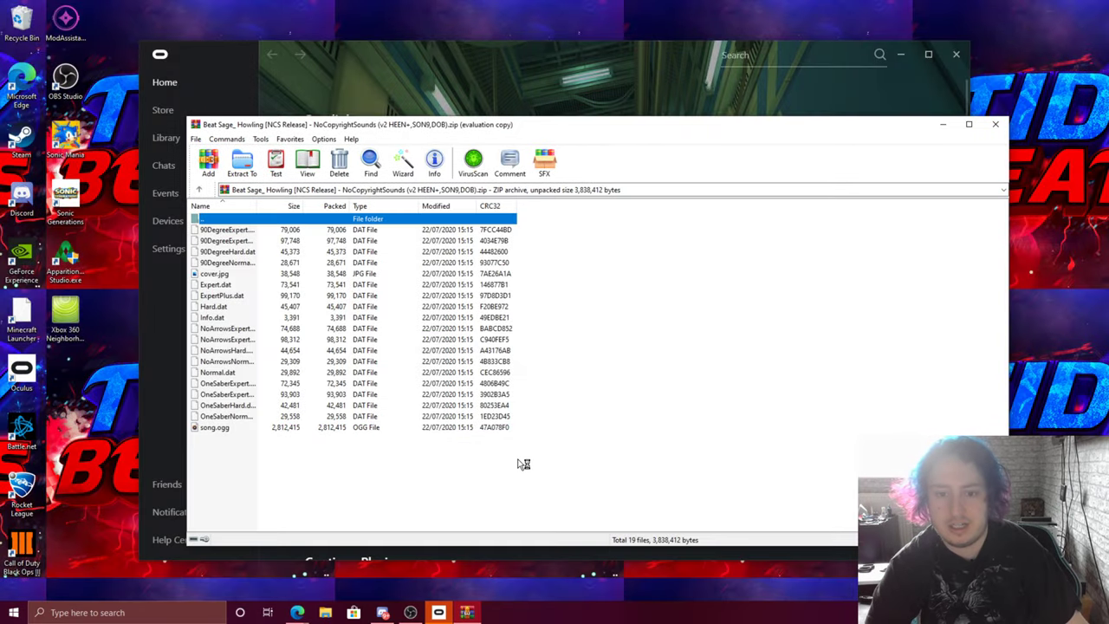
left_click_drag(465, 491, 371, 227)
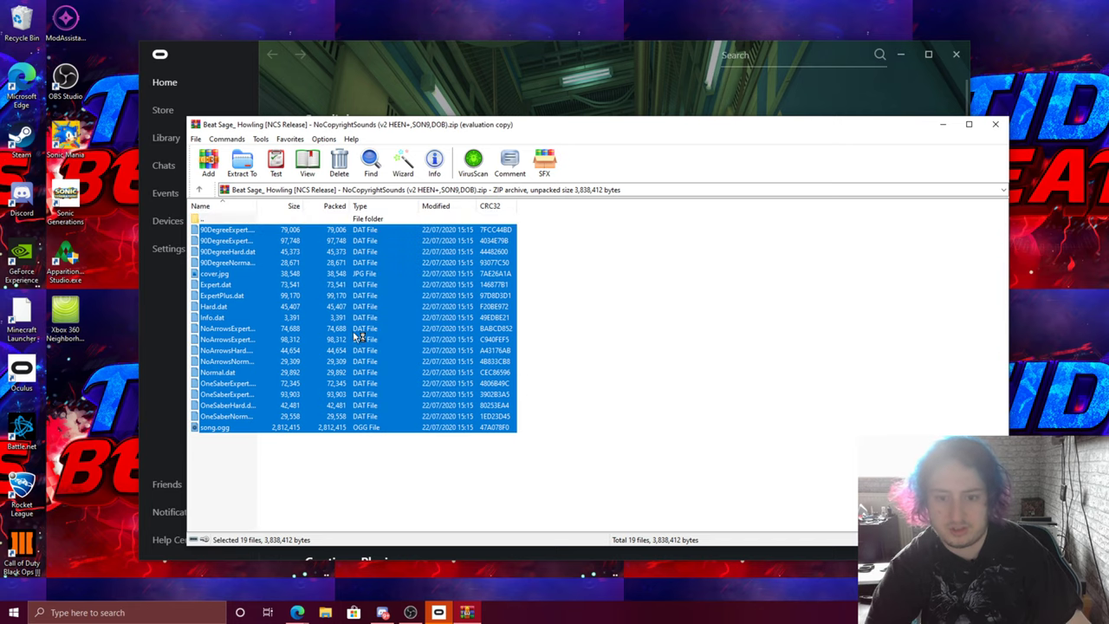
left_click(315, 464)
- Open Beat Saber's CustomLevels folder in File Explorer and create a new folder in it
key("super+e")
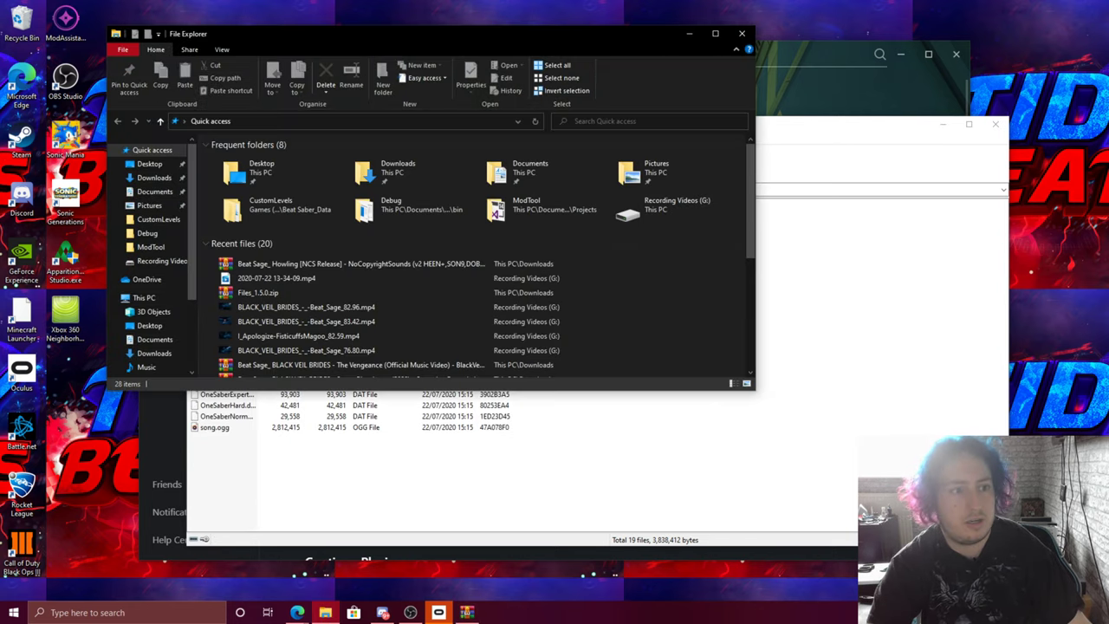
left_click(160, 219)
left_click(285, 305)
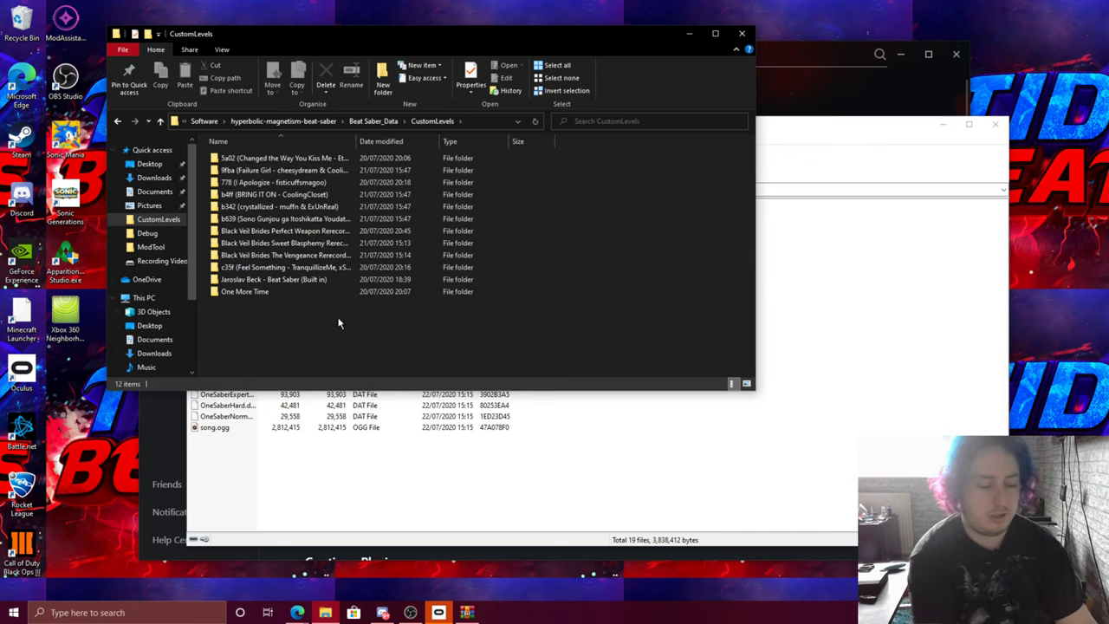
key("ctrl+shift+n")
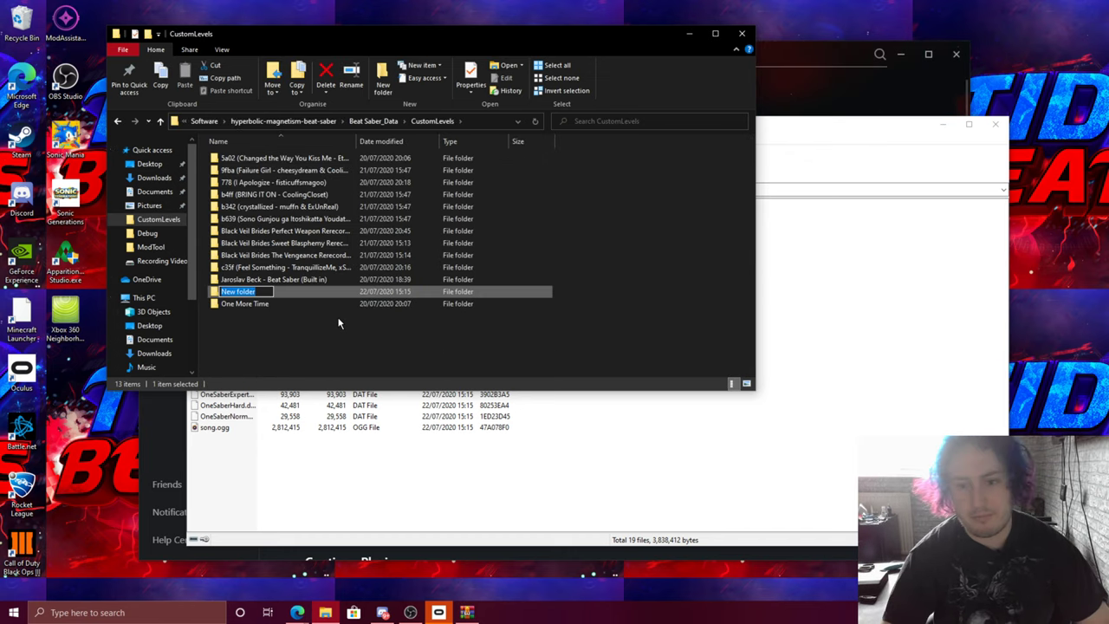
key("Return")
- Copy the song title from the archive's file name and rename the new folder as Howling [NCS Release]
left_click(329, 483)
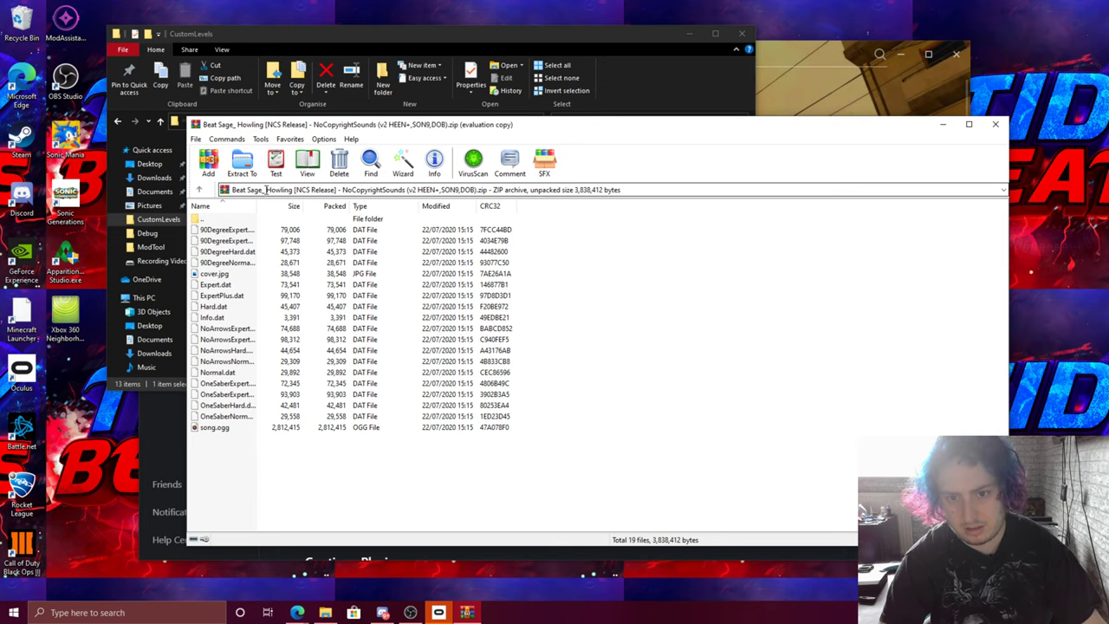
left_click(265, 190)
left_click_drag(337, 190, 266, 190)
key("ctrl+c")
left_click(384, 42)
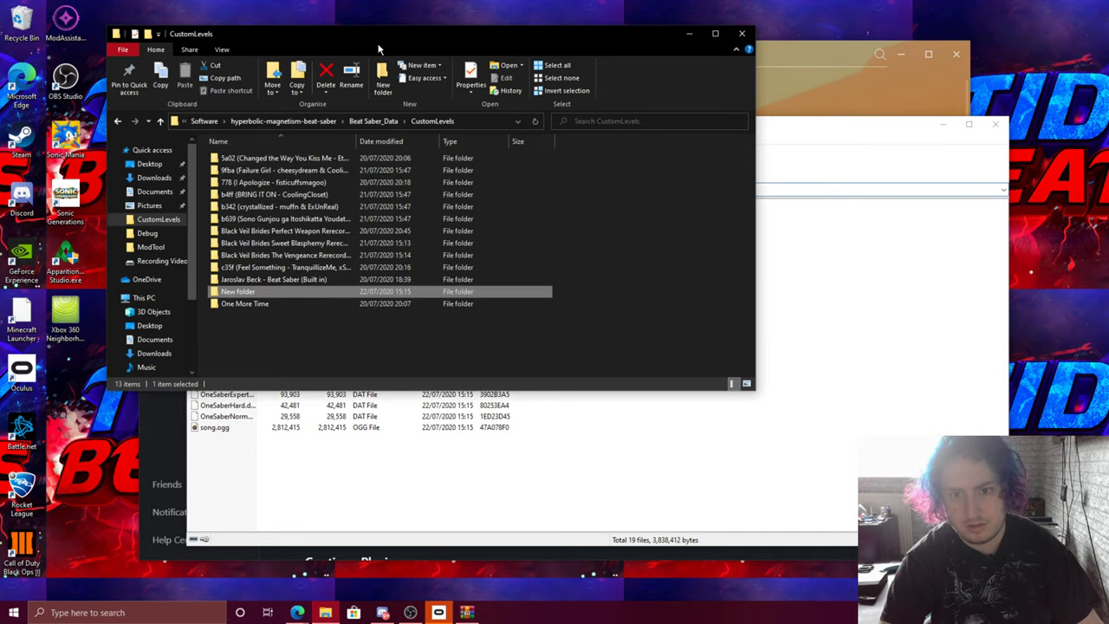
key("F2")
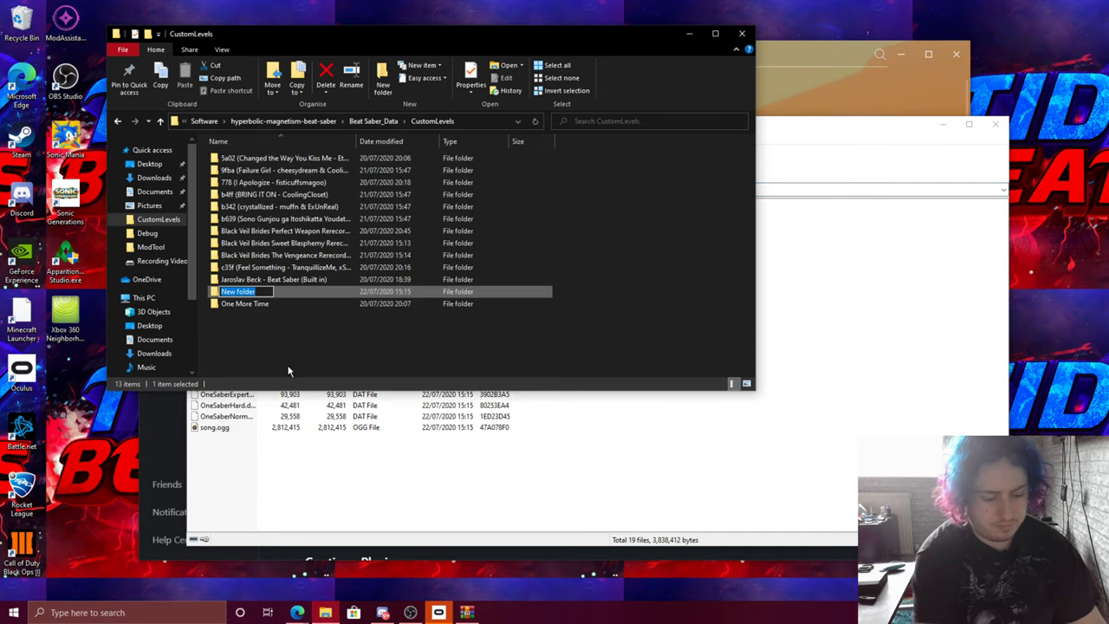
key("ctrl+v")
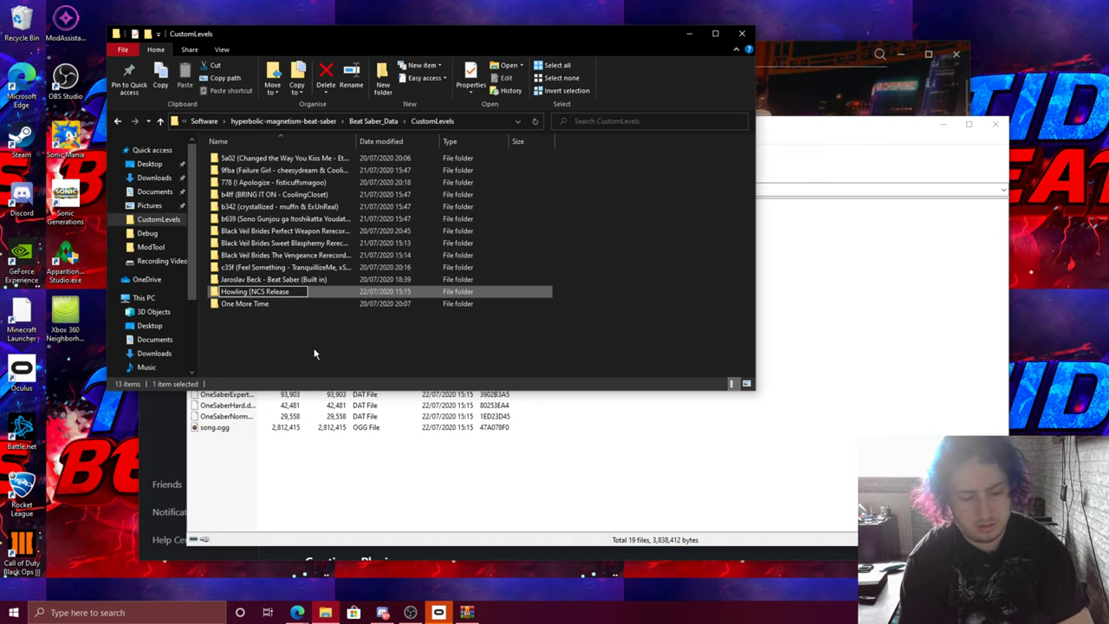
key("Return")
- Open the Howling [NCS Release] folder, select all level files in the archive and move the archive window aside
key("Return")
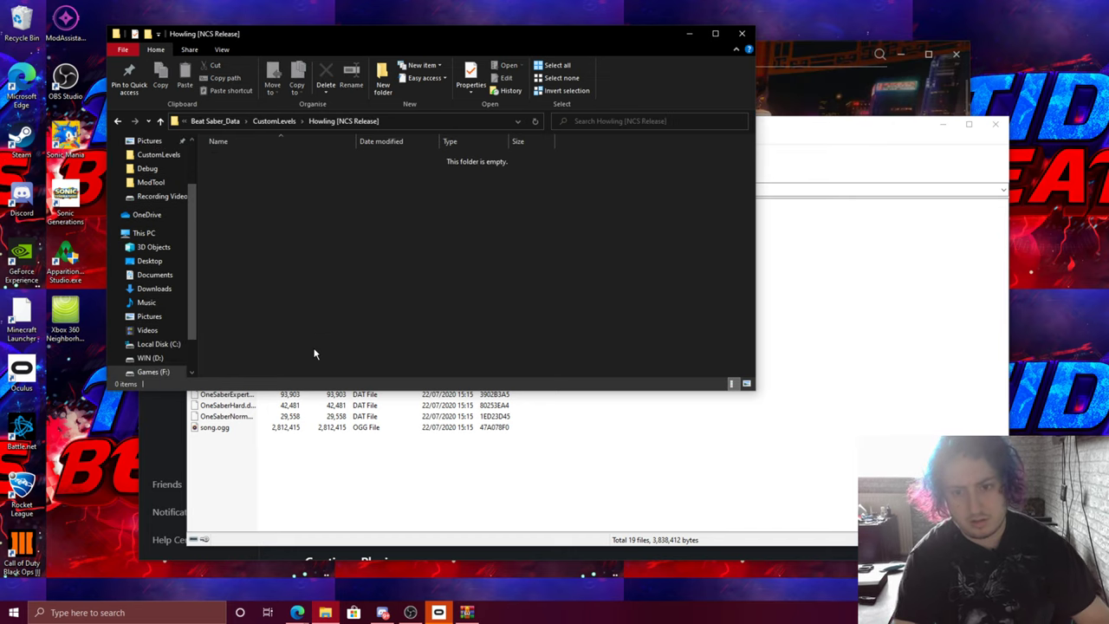
left_click_drag(433, 474, 244, 224)
left_click_drag(342, 124, 699, 150)
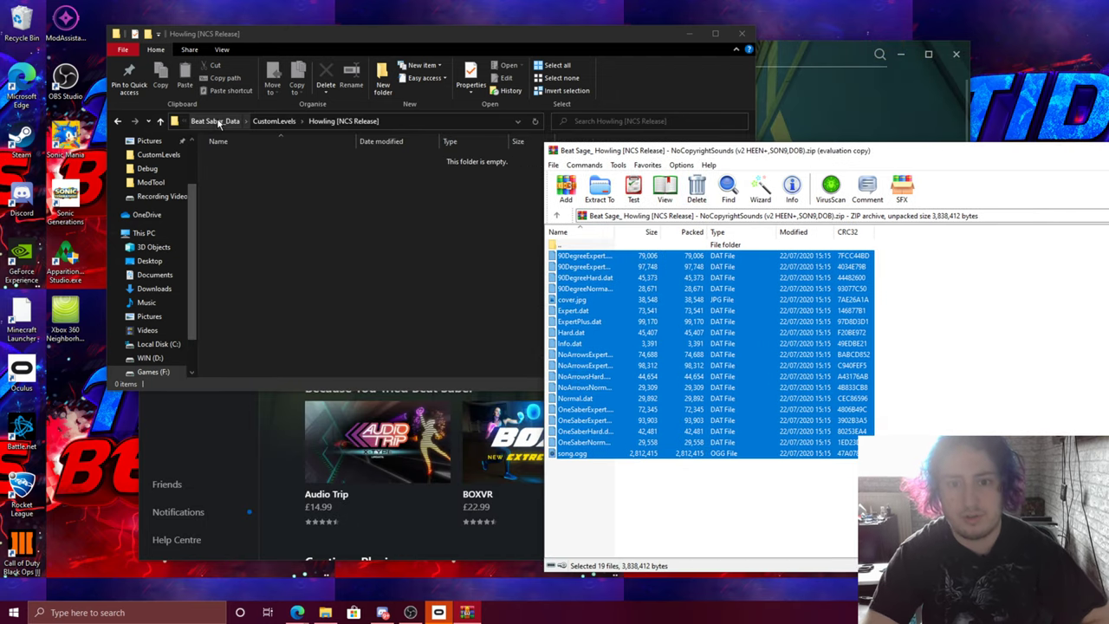
- Retrace the path from the Games (F:) drive through Software, hyperbolic-magnetism-beat-saber, Beat Saber_Data and CustomLevels to the Howling [NCS Release] folder
left_click(213, 121)
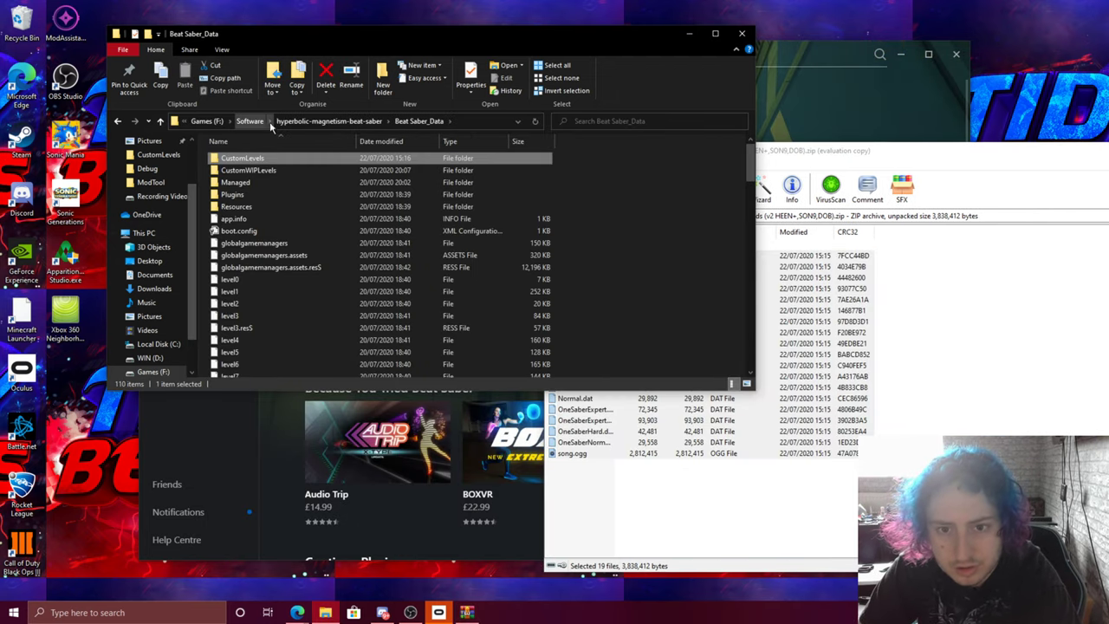
left_click(276, 121)
left_click(251, 121)
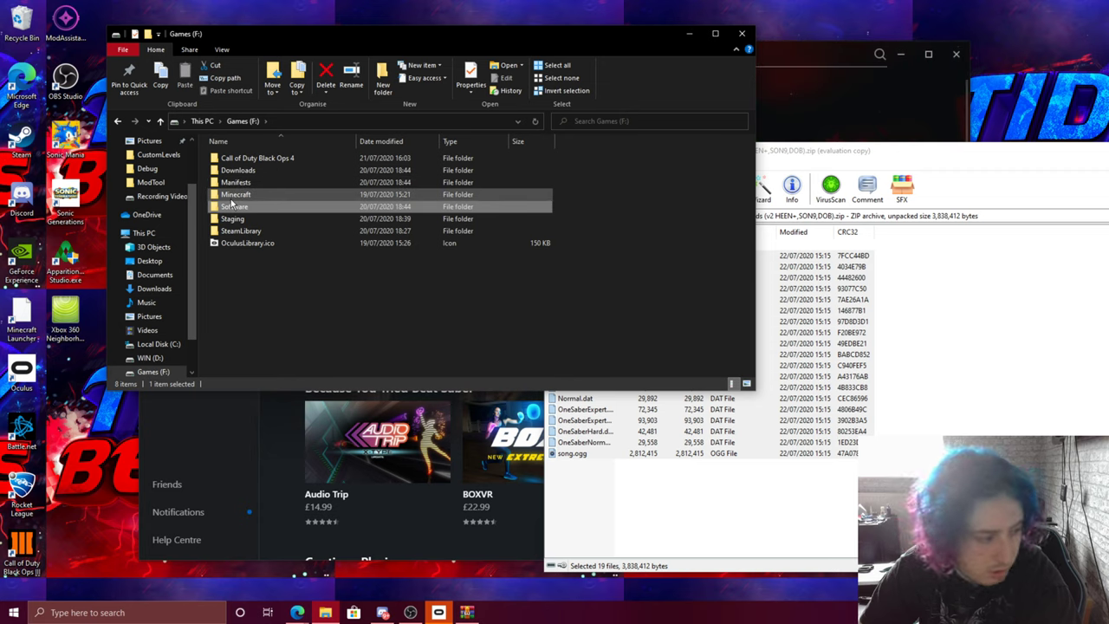
left_click(239, 313)
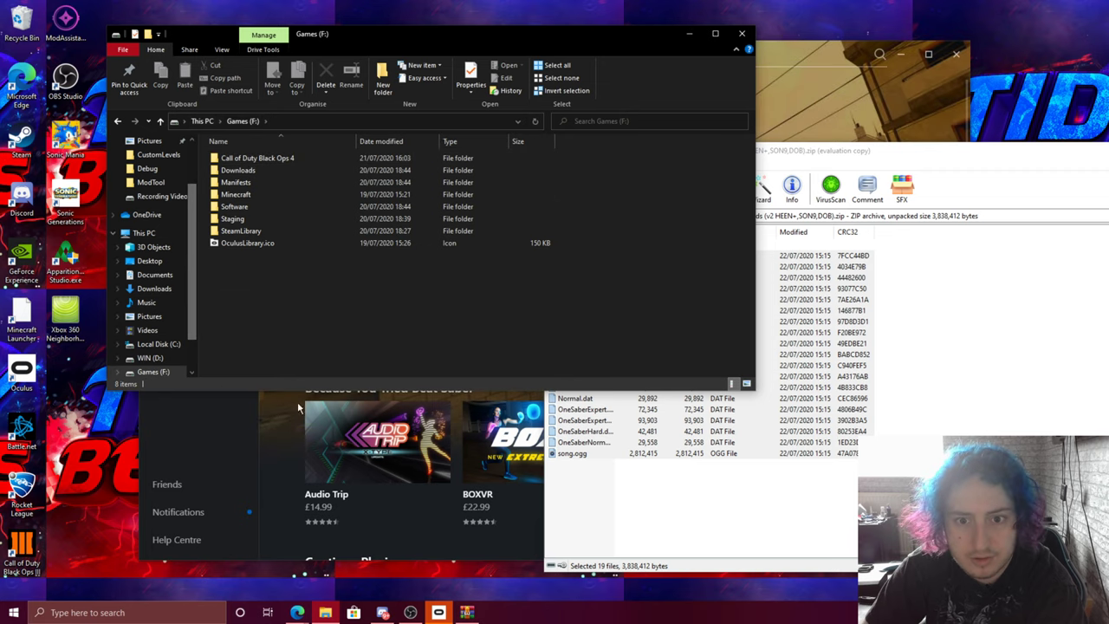
double_click(269, 210)
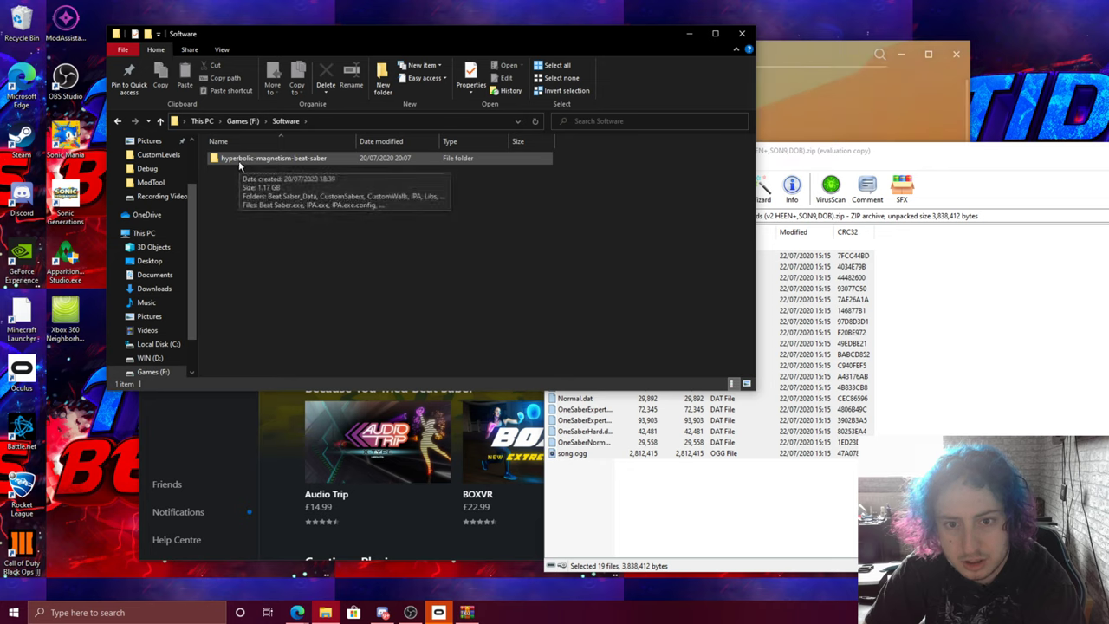
left_click(268, 164)
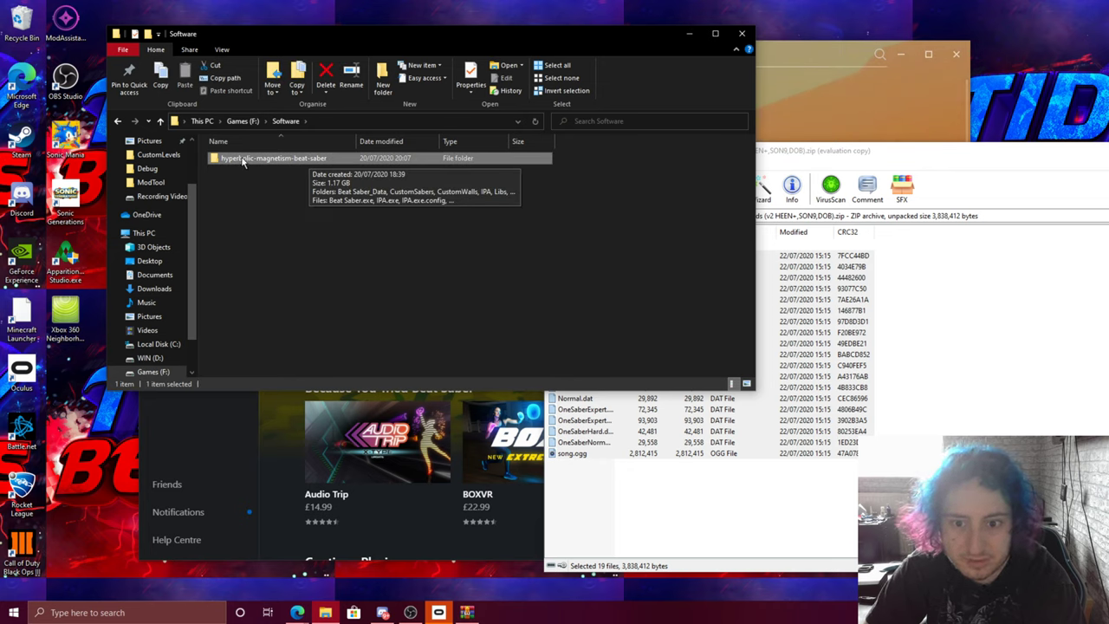
double_click(277, 162)
double_click(262, 159)
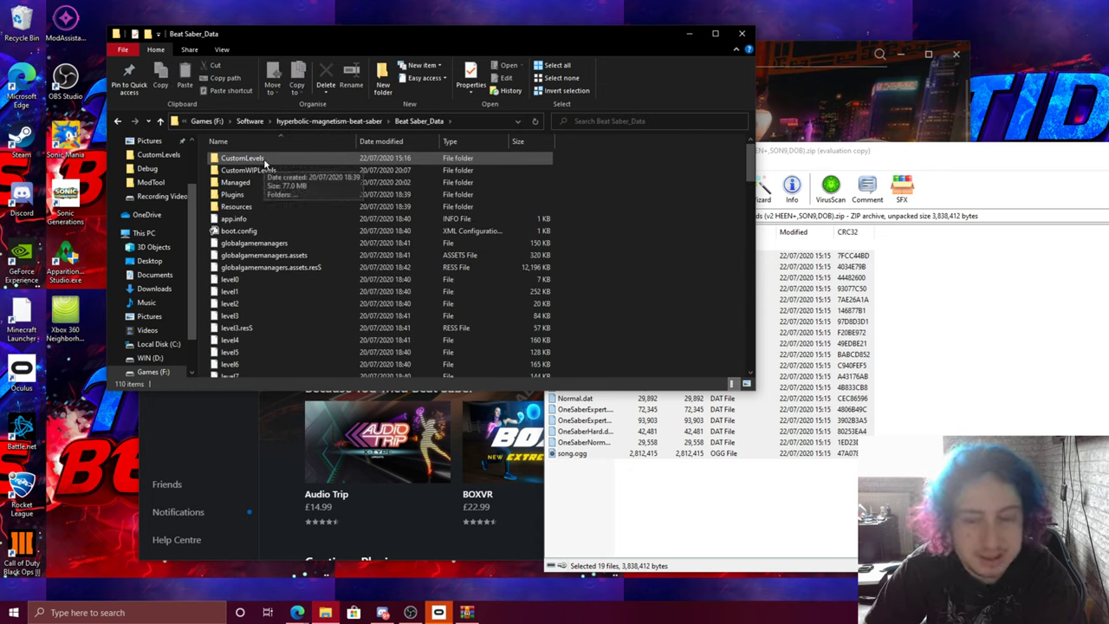
left_click(257, 160)
double_click(258, 160)
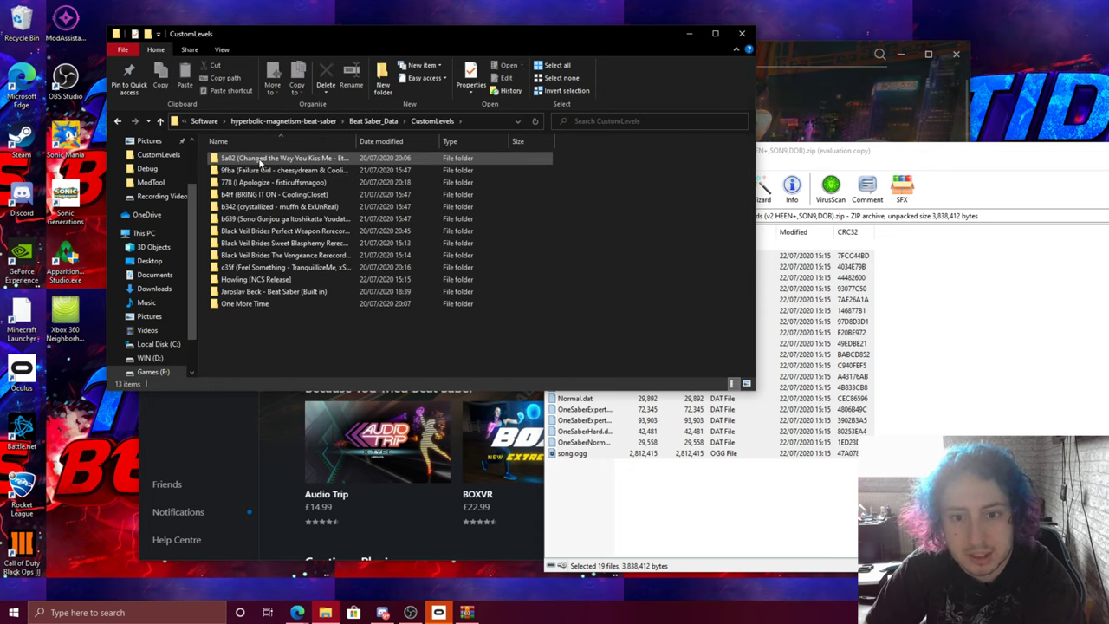
double_click(277, 281)
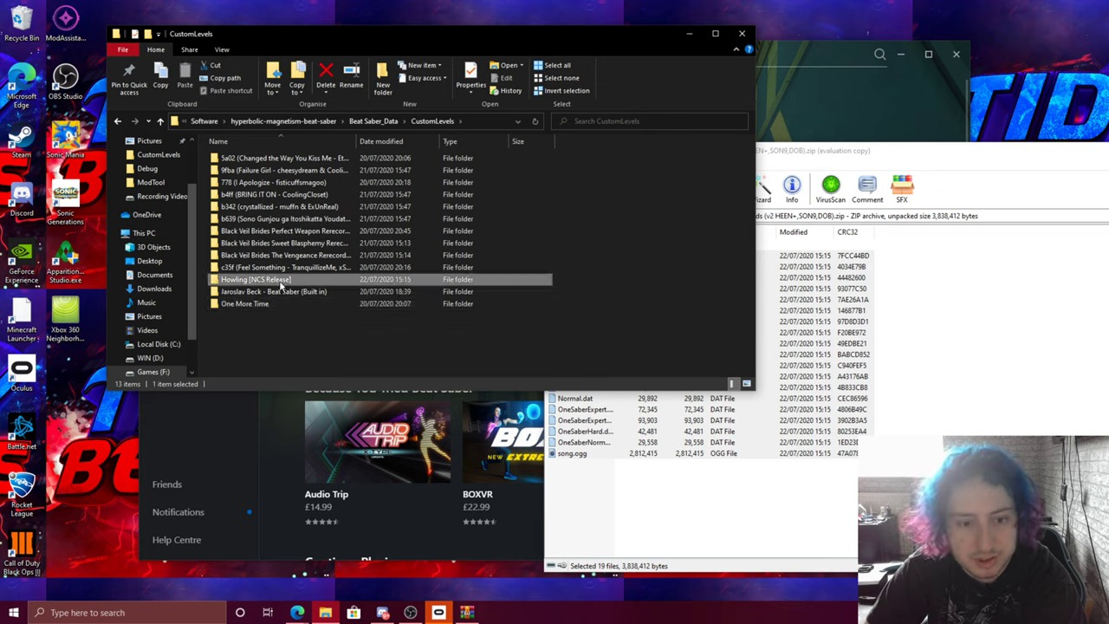
- Widen the archive's Name column and extract all the level files into the Howling [NCS Release] folder
left_click_drag(685, 511, 632, 260)
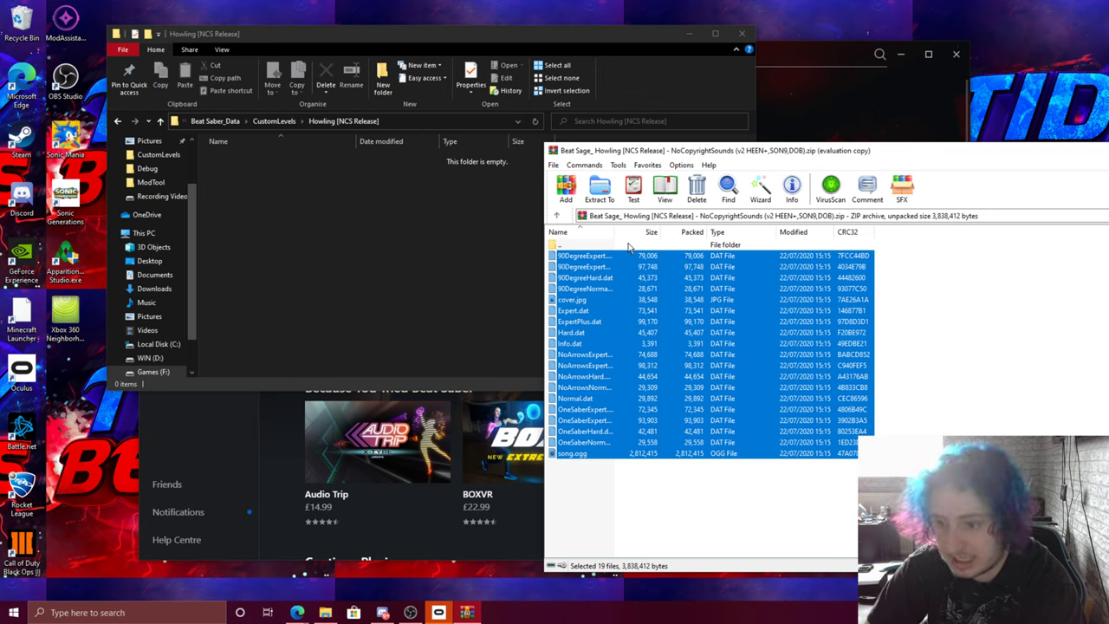
left_click_drag(615, 234, 657, 236)
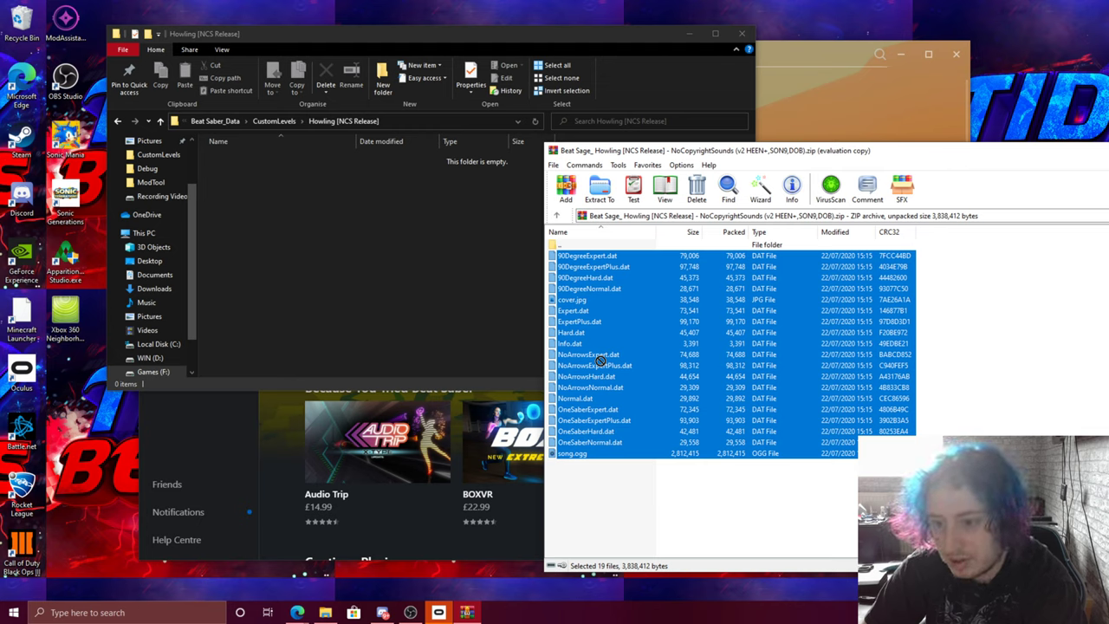
left_click_drag(599, 360, 462, 284)
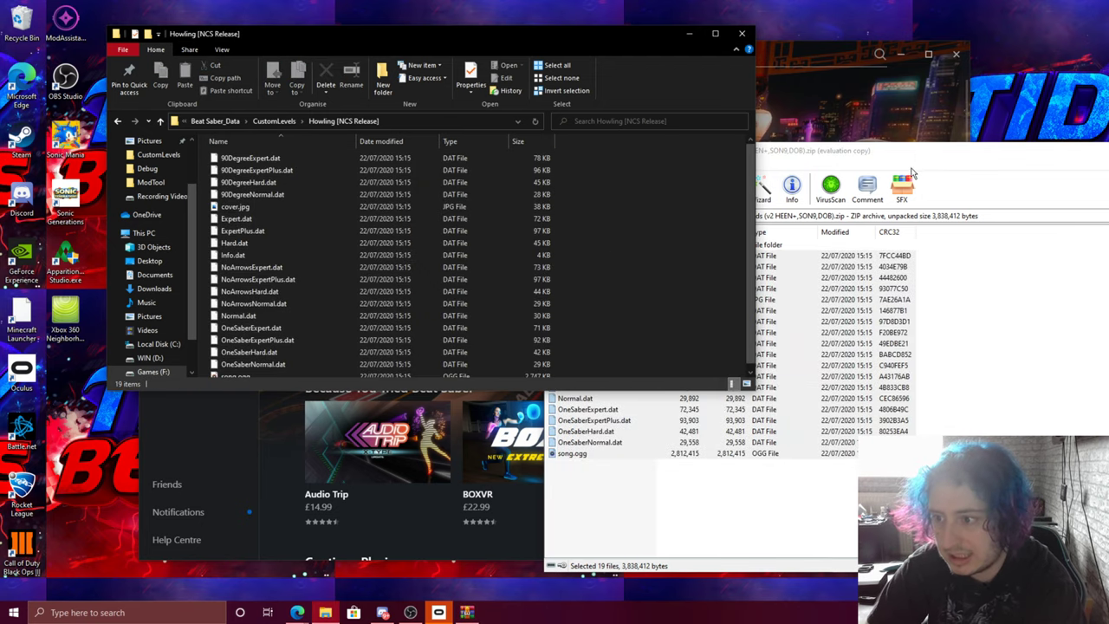
- Close the archive and the File Explorer window
left_click_drag(866, 150, 321, 153)
left_click(799, 154)
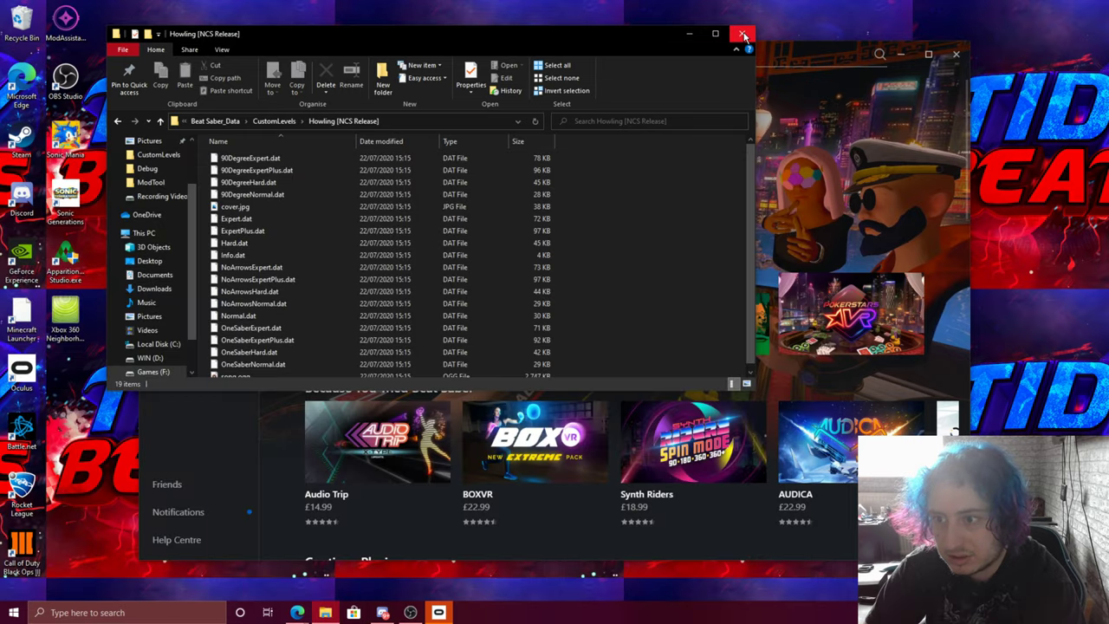
left_click(742, 33)
- Check the app library and the connected headset and controllers in the Oculus app
left_click(169, 138)
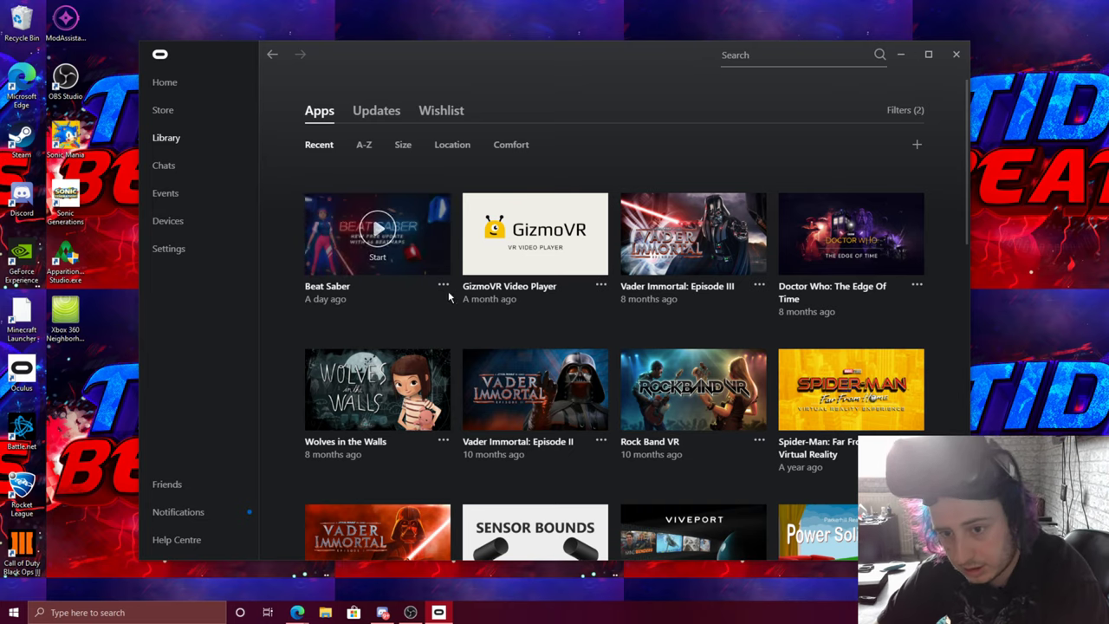
left_click(199, 198)
left_click(195, 227)
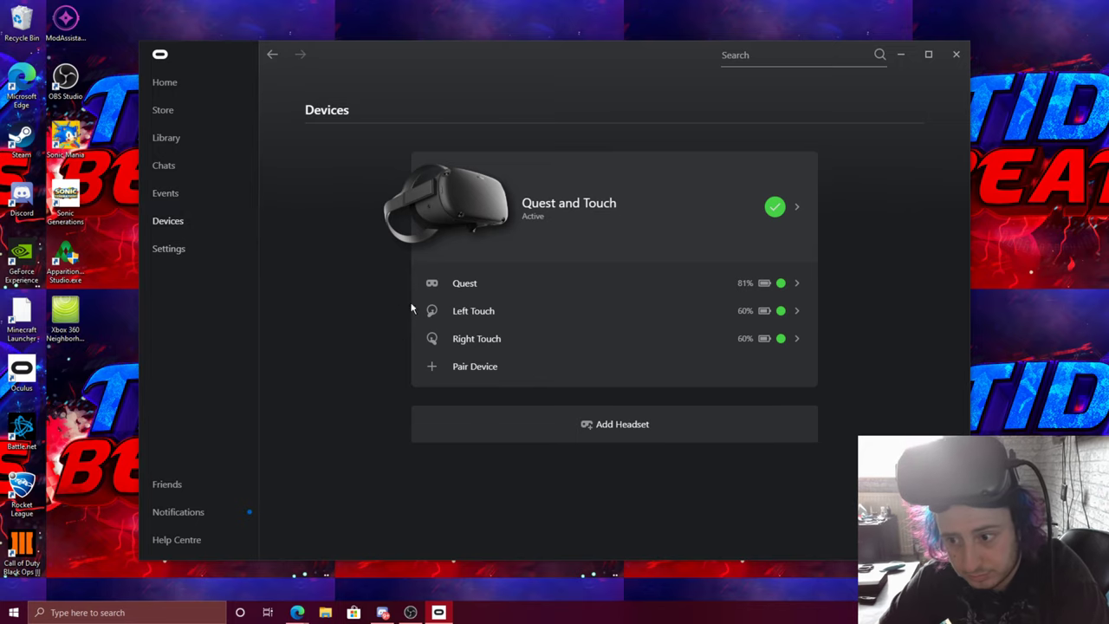
- View the support article linked in the Oculus error notification, then close it and the song's YouTube page and minimise the browser
left_click(199, 524)
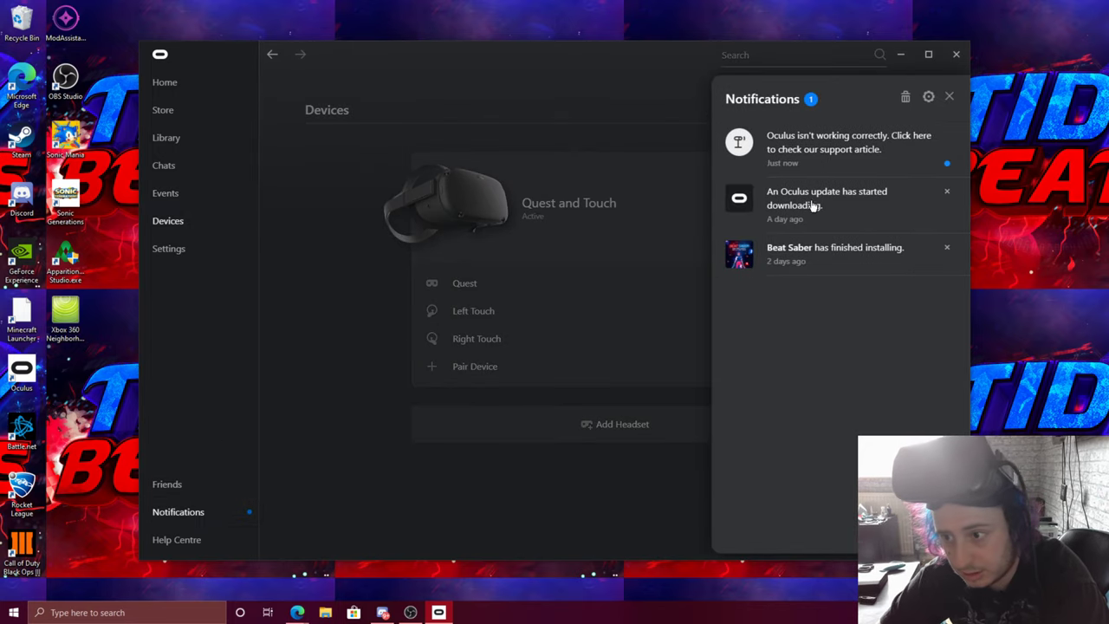
left_click(847, 148)
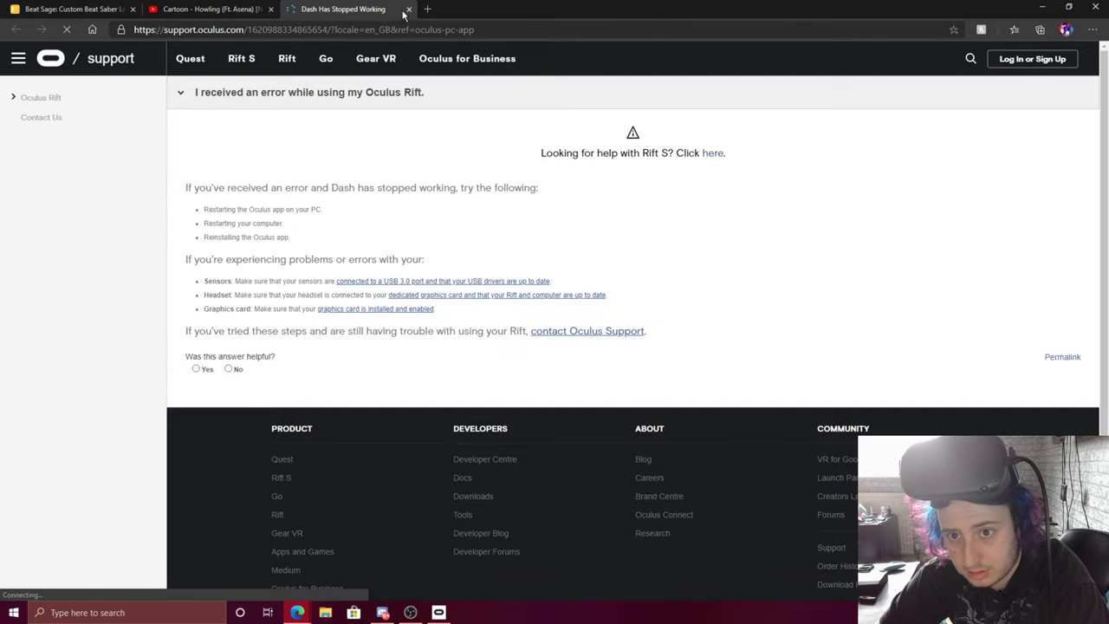
left_click(409, 9)
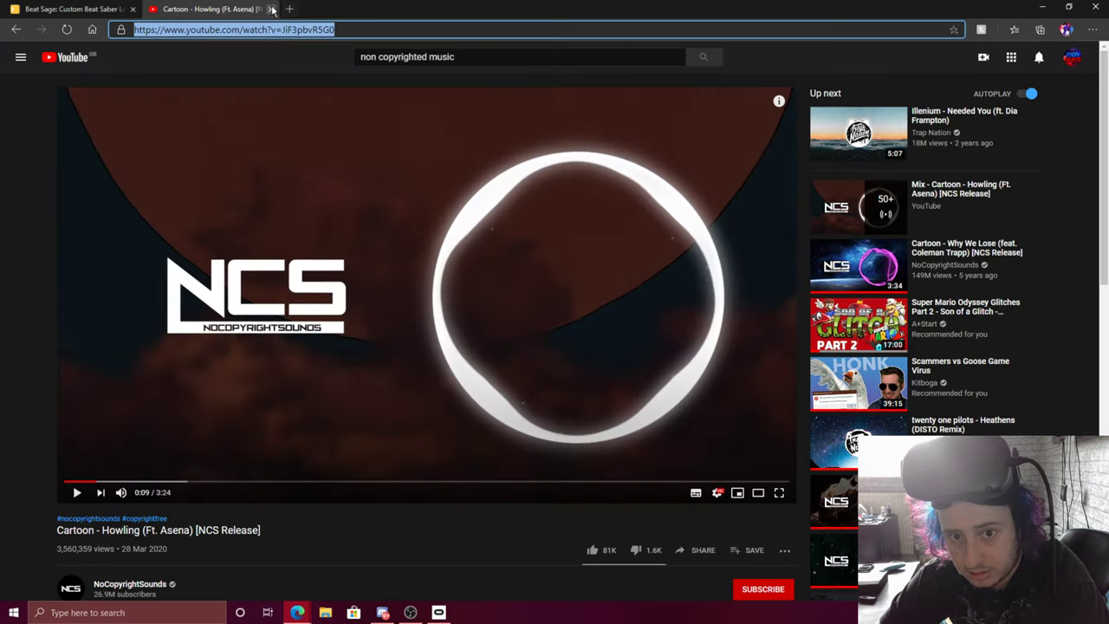
left_click(269, 9)
left_click(1042, 6)
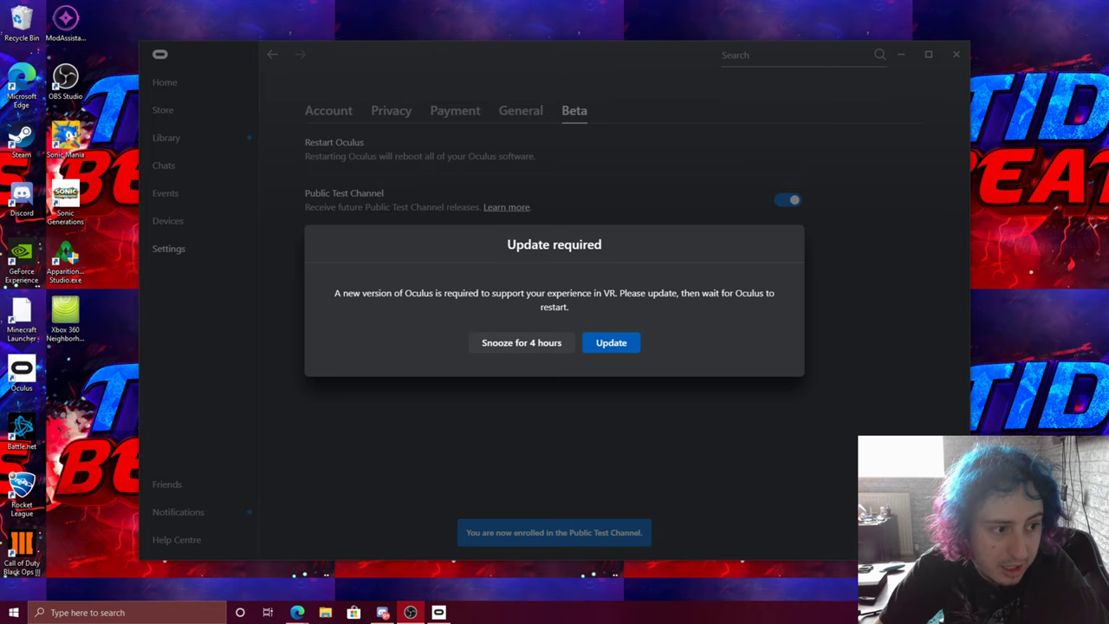
- Start the required Oculus update and minimise the YouTube Studio browser window
left_click(611, 344)
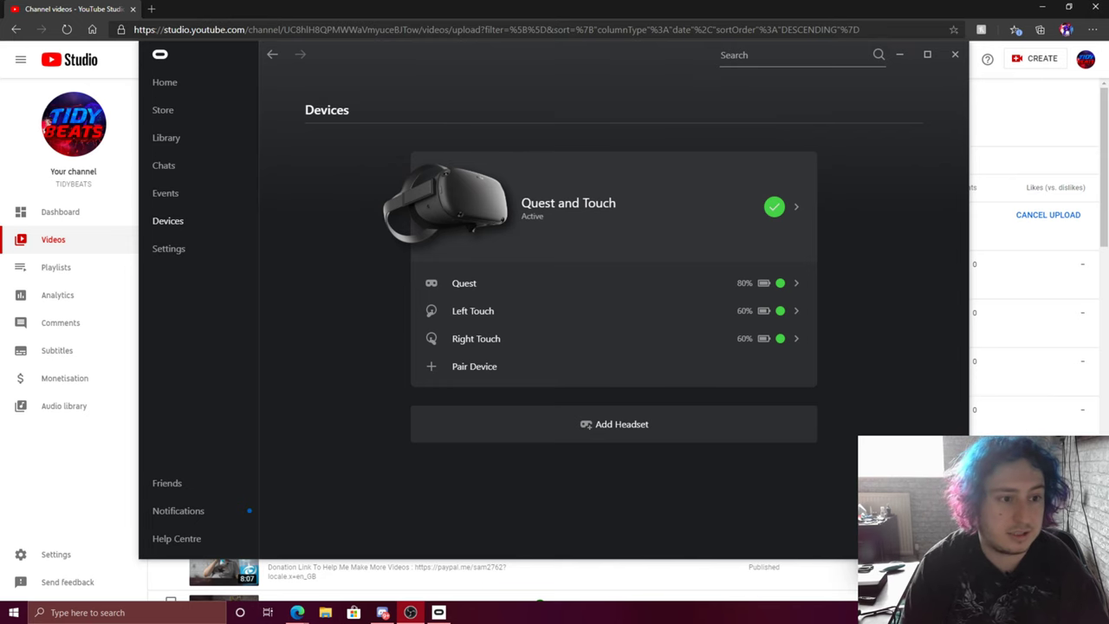
left_click(1042, 7)
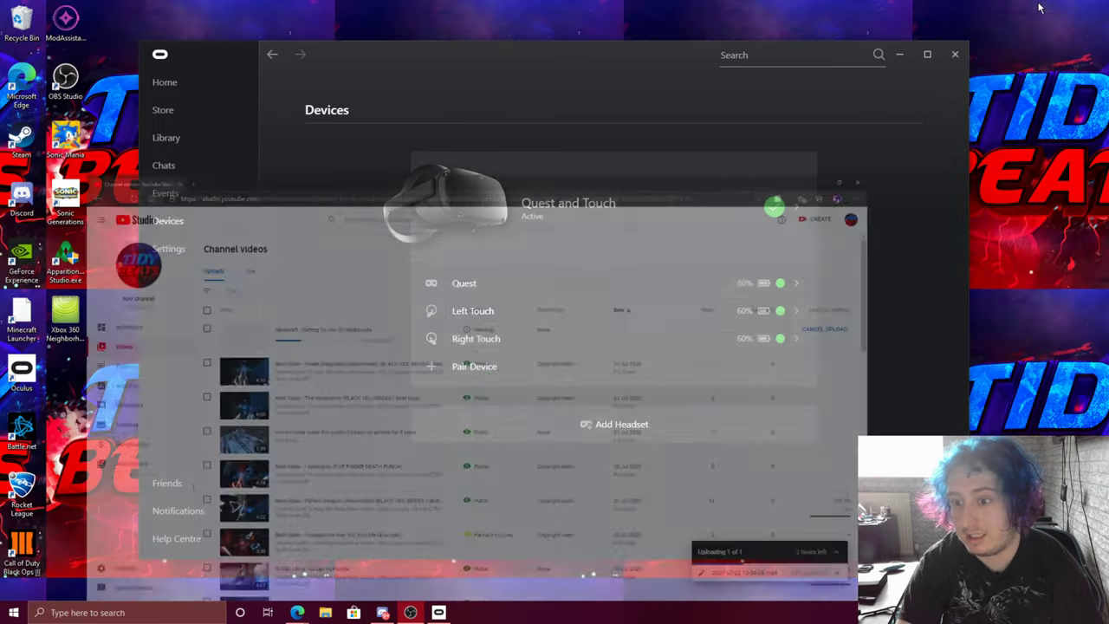